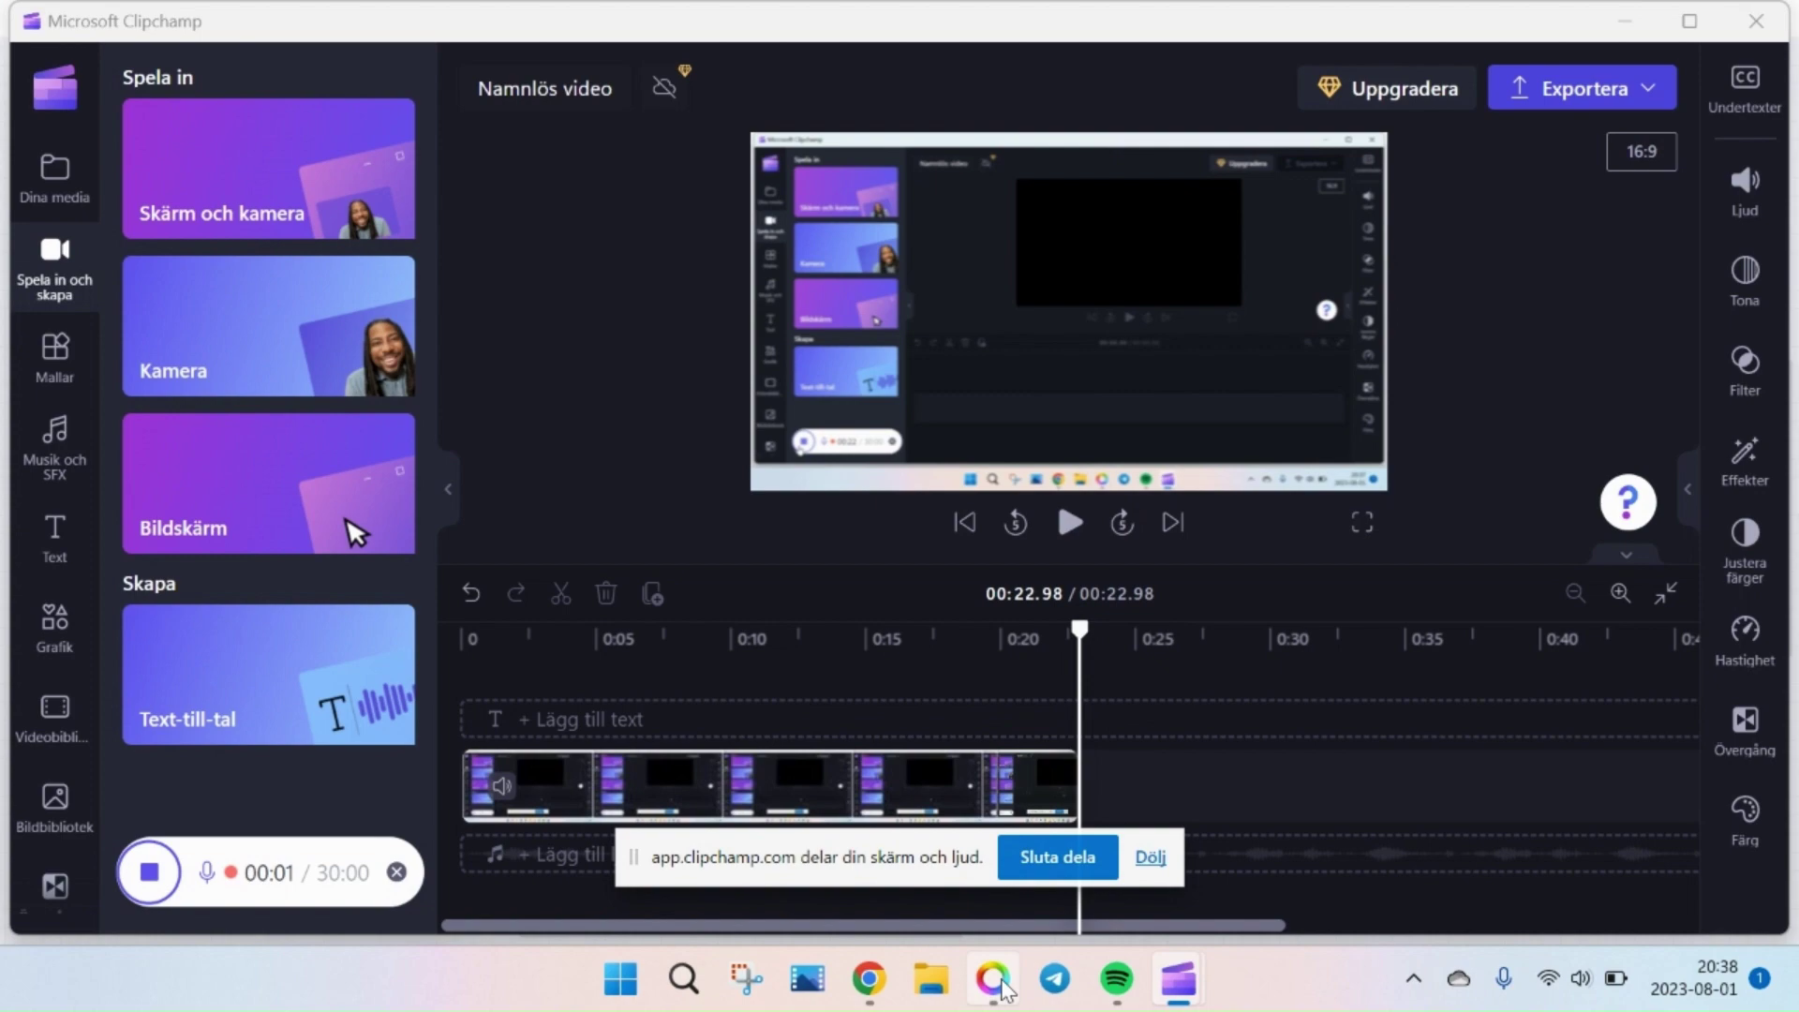
- Bring the Homey Web App's Bloodox flow to the front while Clipchamp records the screen
{"action": "left_click", "coordinate": [1001, 983]}
{"action": "scroll", "coordinate": [732, 593], "scroll_direction": "up", "scroll_amount": 3}
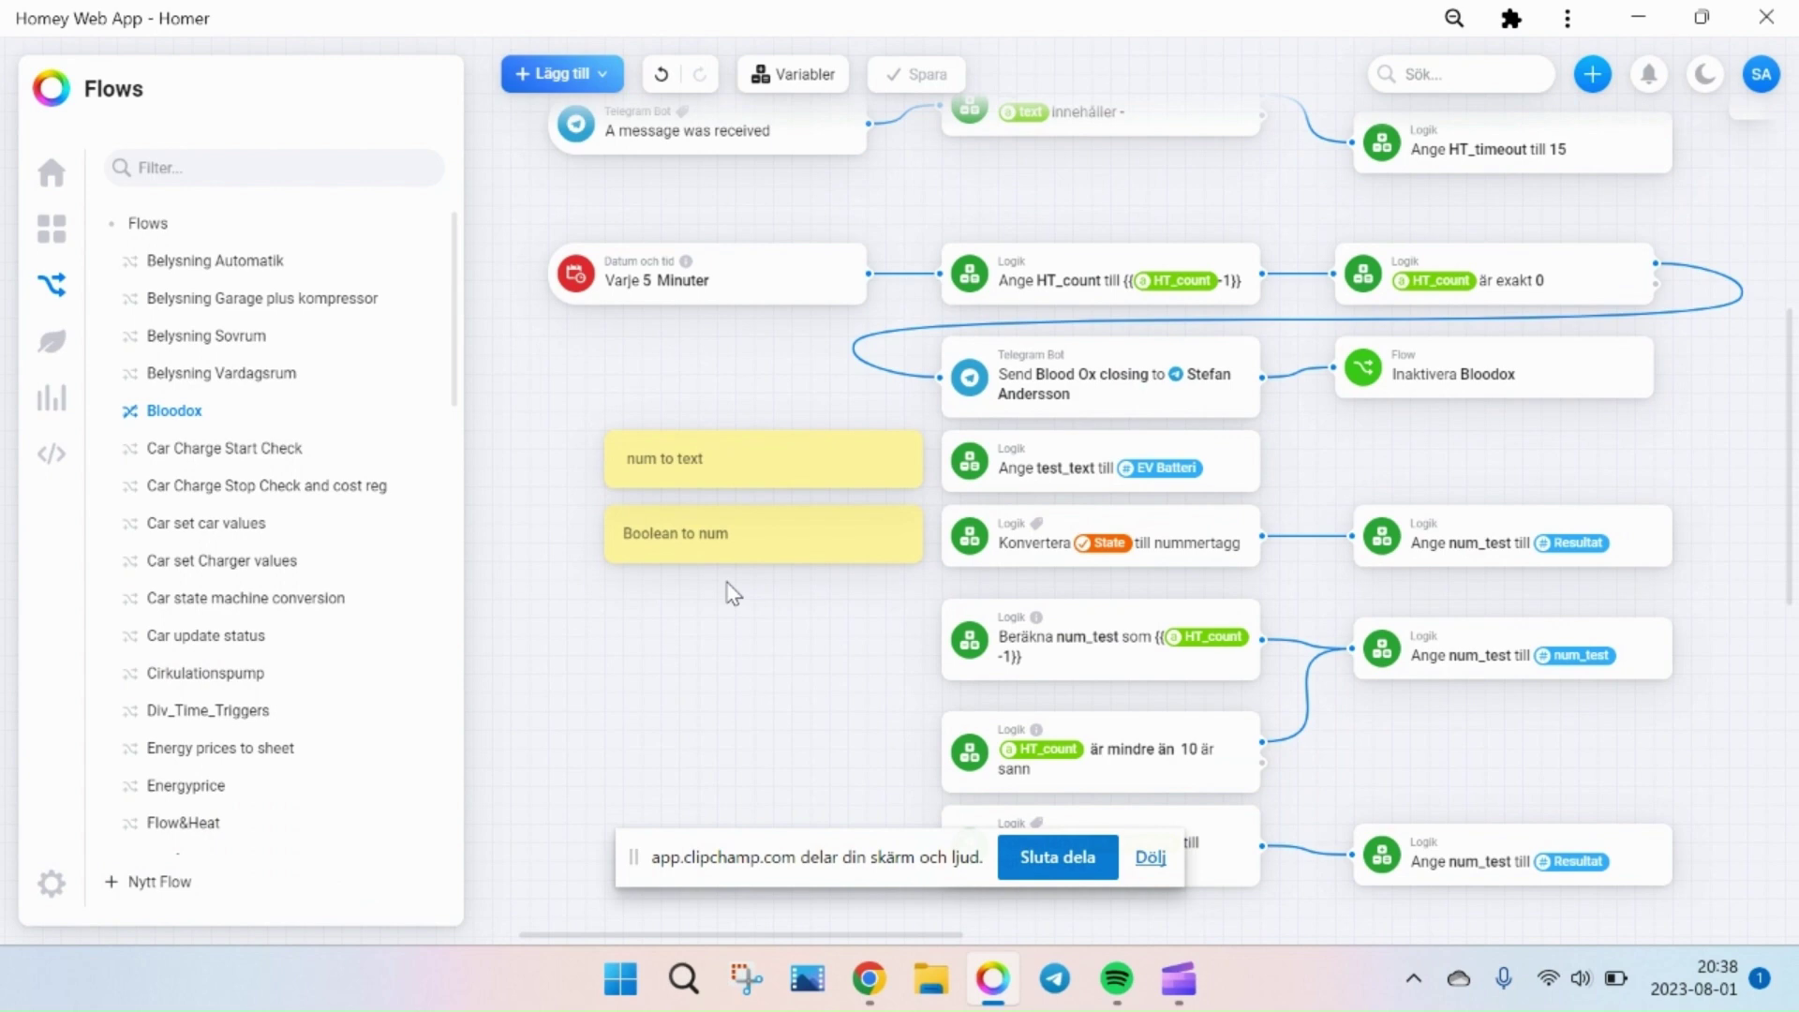
- Dismiss the sharing notice and test-run the flow from the 'Varje 5 Minuter' time trigger
{"action": "left_click", "coordinate": [1152, 857]}
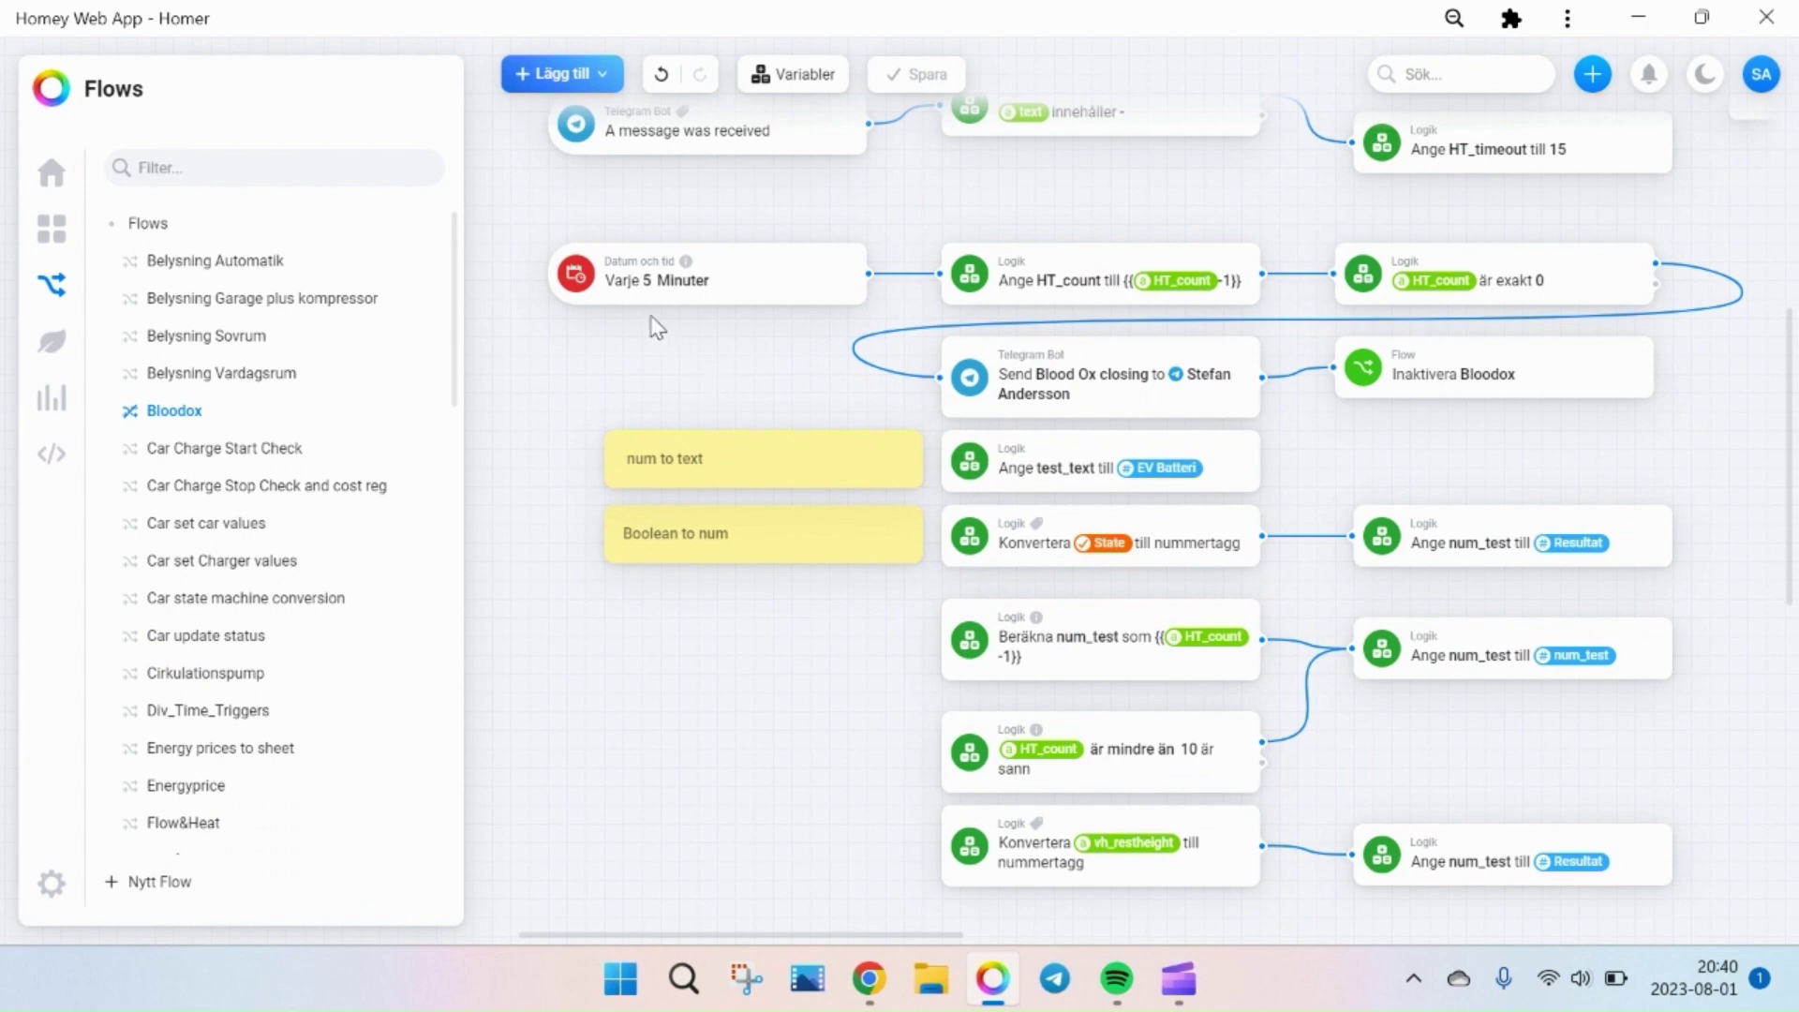
{"action": "left_click", "coordinate": [576, 275]}
- Look up HT_count's current value of -2 in the Variabler list
{"action": "scroll", "coordinate": [1037, 245], "scroll_direction": "up", "scroll_amount": 1}
{"action": "scroll", "coordinate": [1040, 299], "scroll_direction": "down", "scroll_amount": 1}
{"action": "scroll", "coordinate": [1209, 309], "scroll_direction": "up", "scroll_amount": 2}
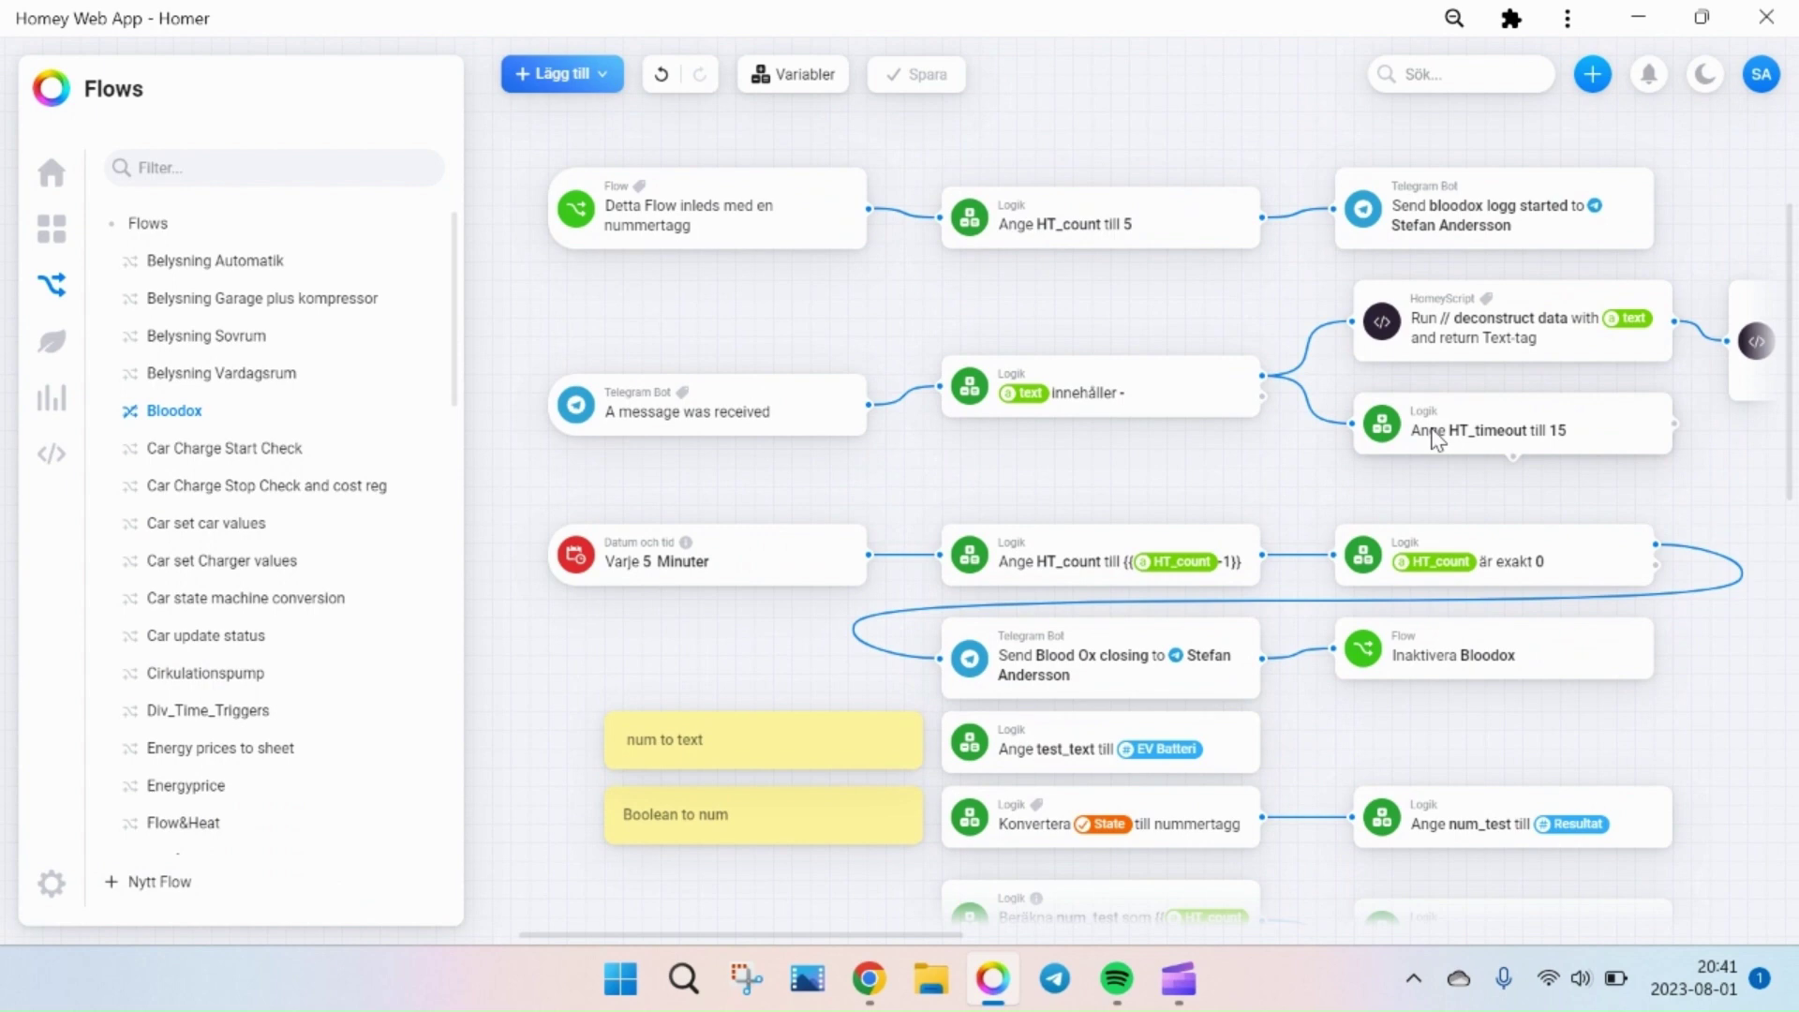
{"action": "scroll", "coordinate": [1442, 444], "scroll_direction": "down", "scroll_amount": 1}
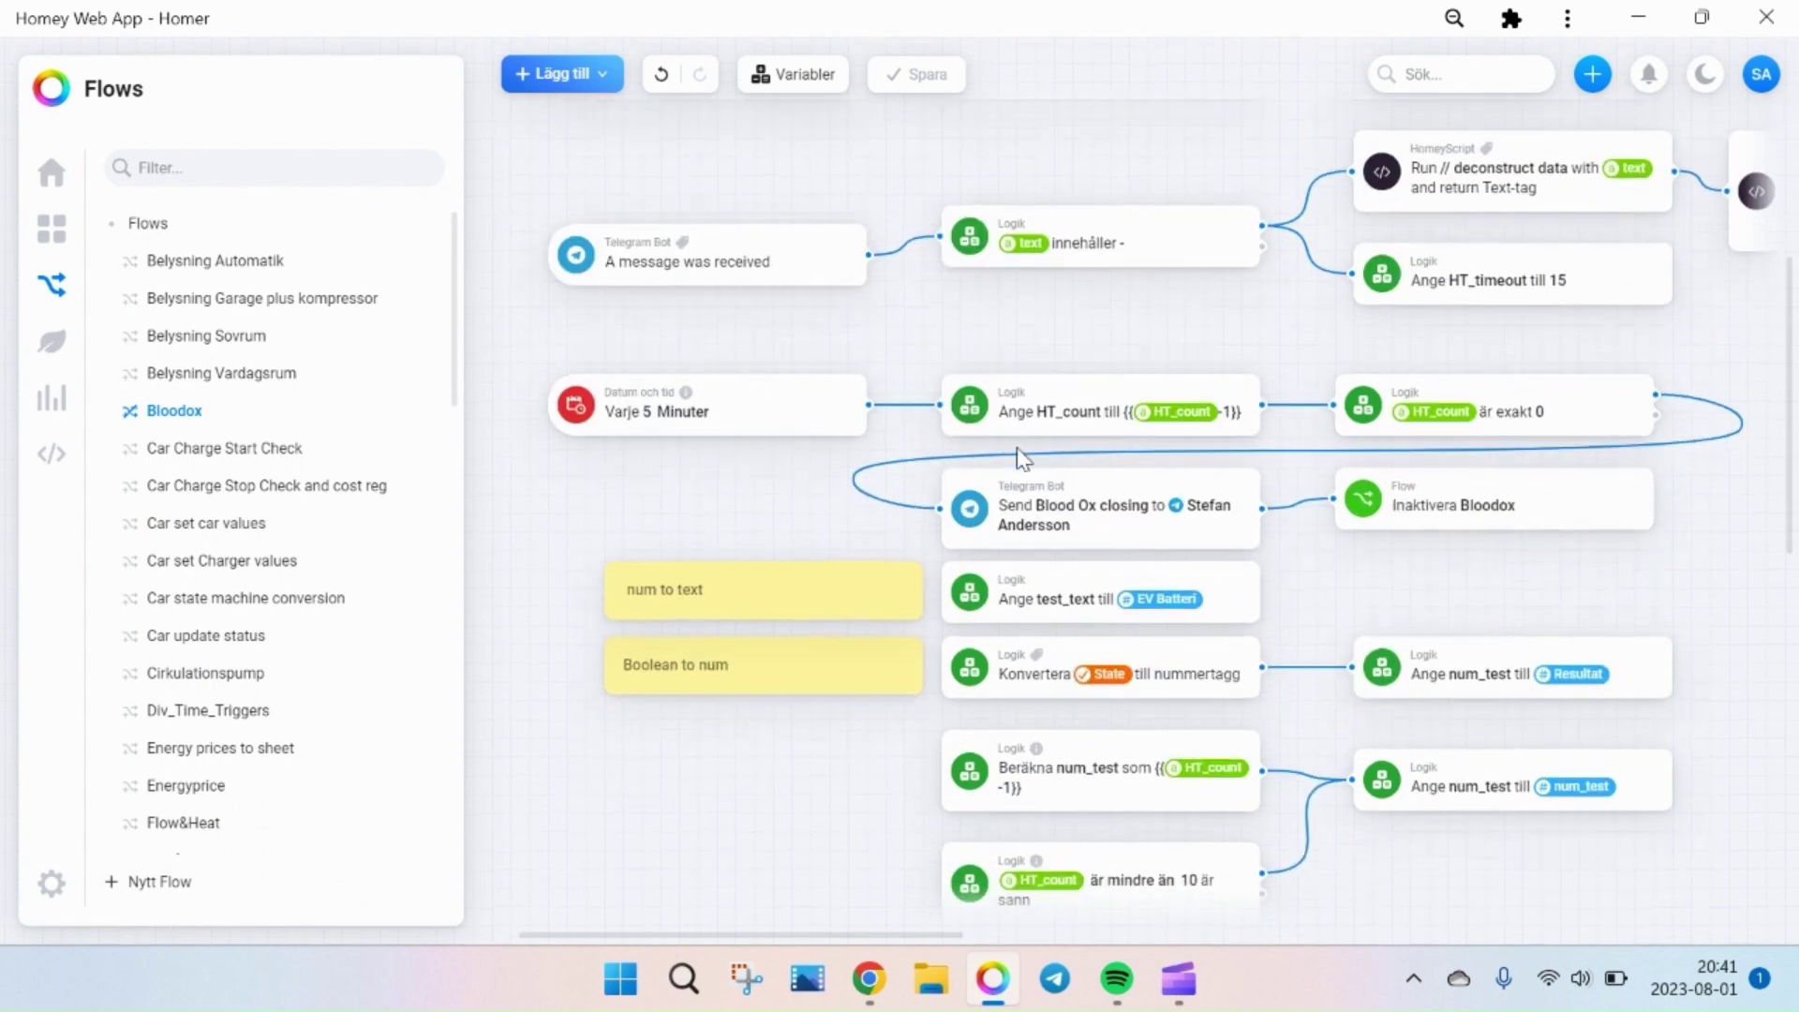
{"action": "scroll", "coordinate": [1311, 337], "scroll_direction": "down", "scroll_amount": 1}
{"action": "scroll", "coordinate": [891, 550], "scroll_direction": "up", "scroll_amount": 2}
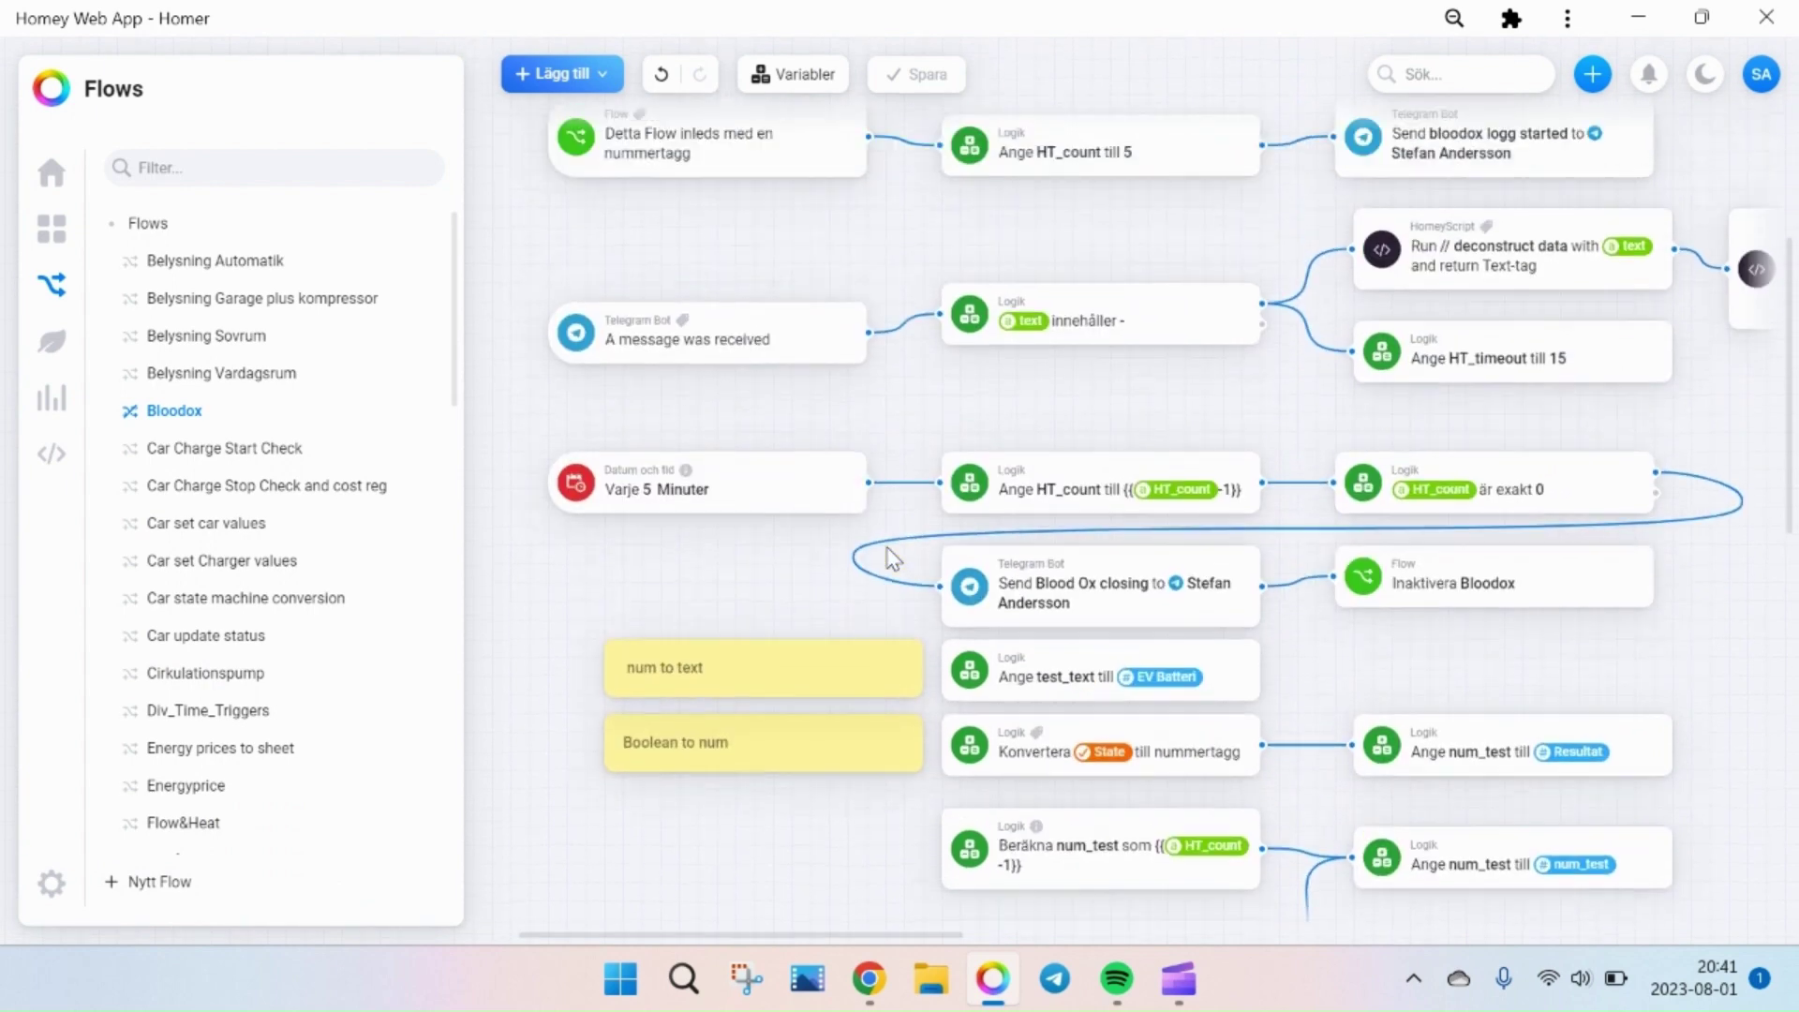
{"action": "scroll", "coordinate": [1069, 440], "scroll_direction": "down", "scroll_amount": 1}
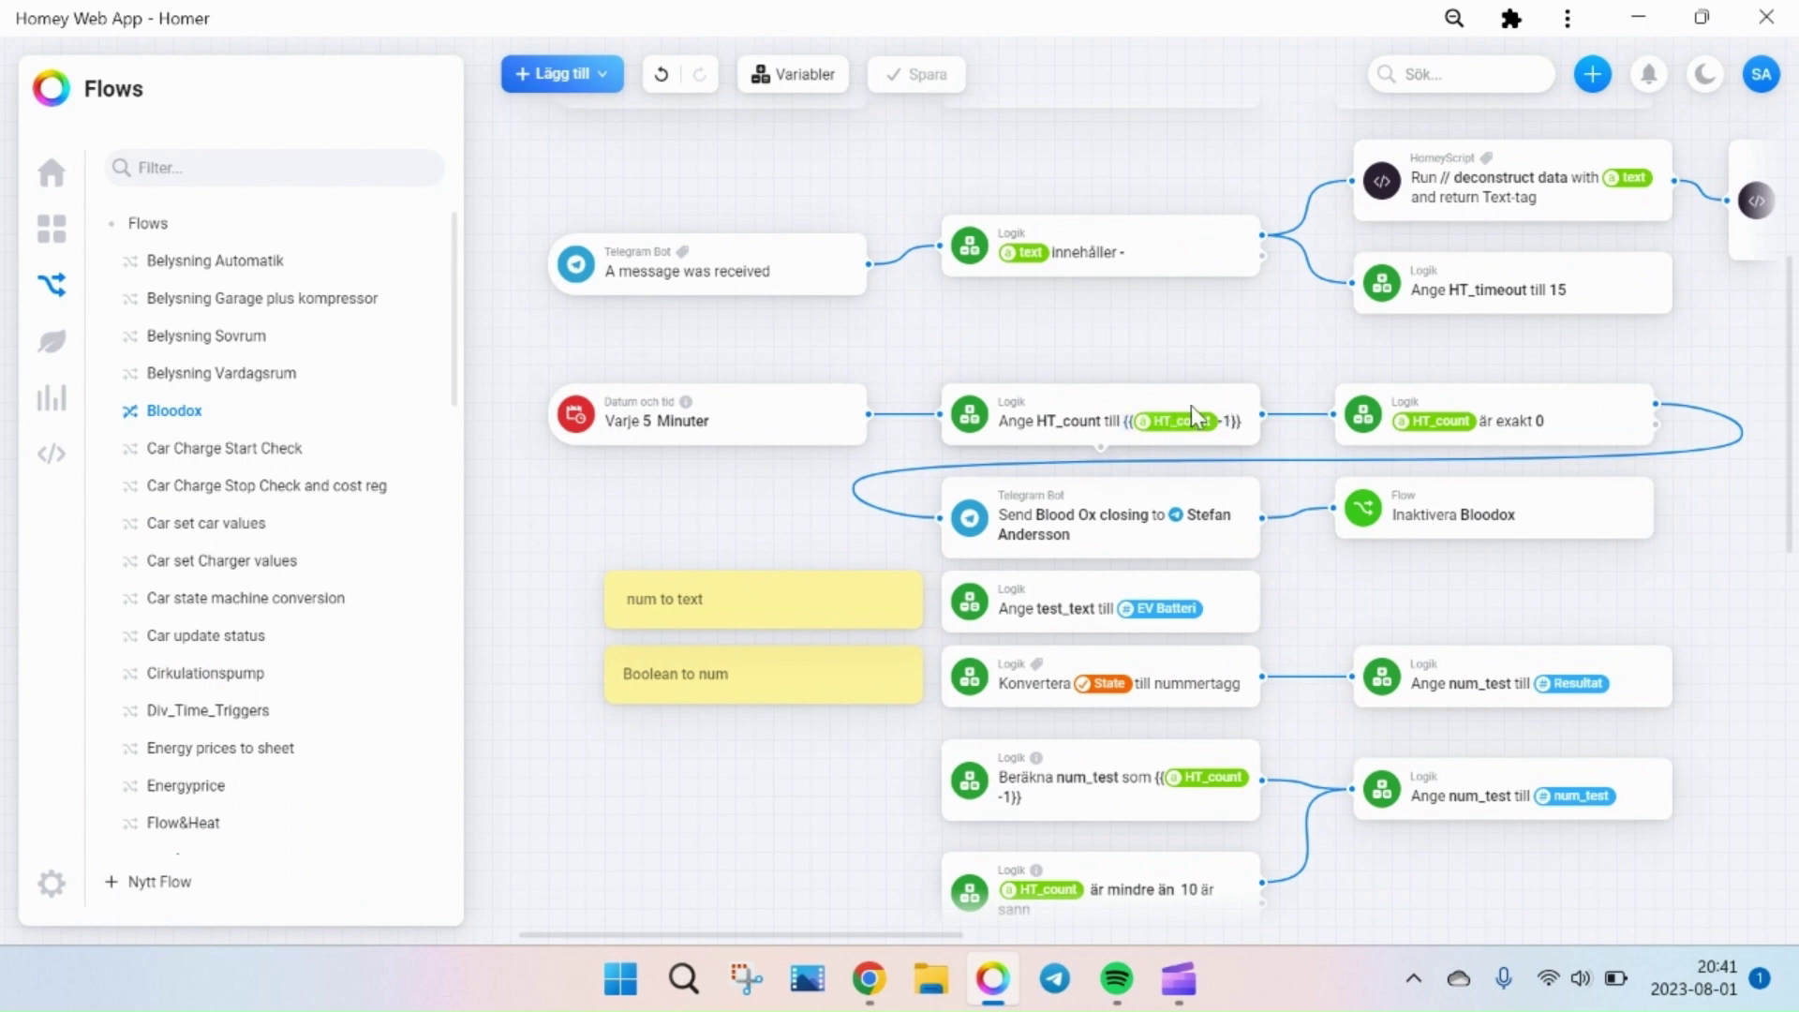
{"action": "scroll", "coordinate": [1283, 453], "scroll_direction": "down", "scroll_amount": 1}
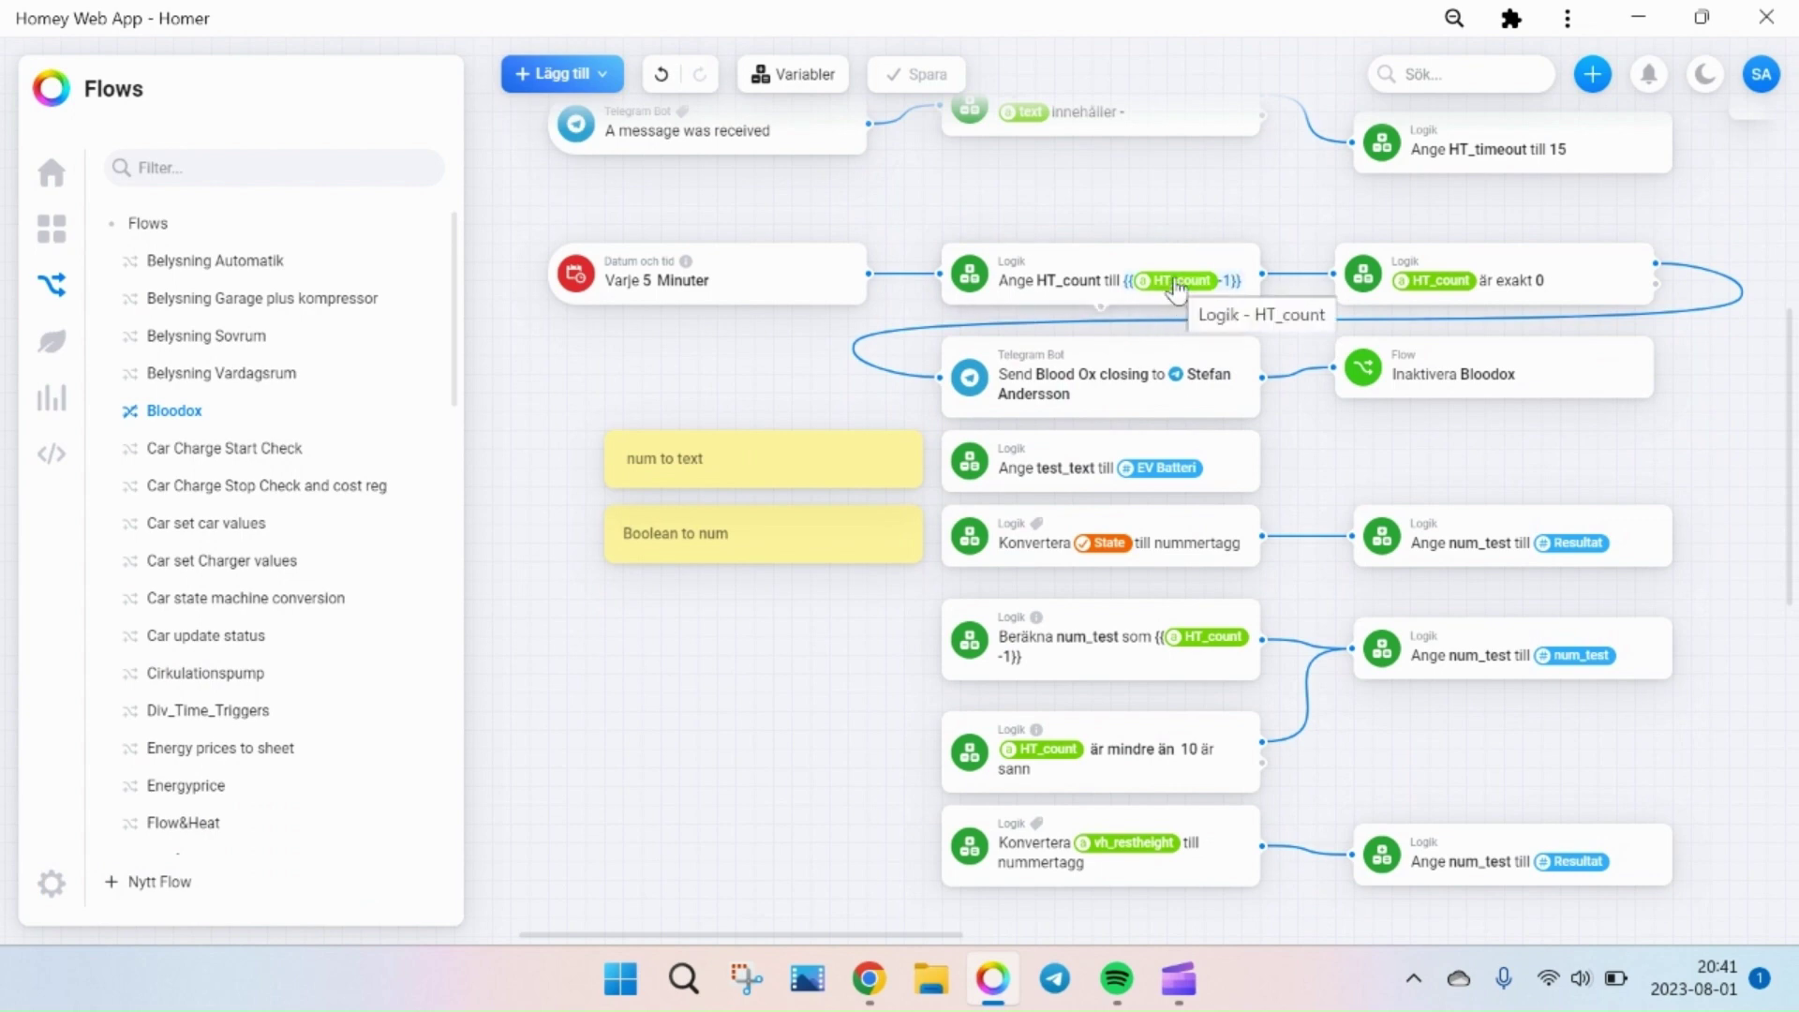
{"action": "right_click", "coordinate": [960, 275]}
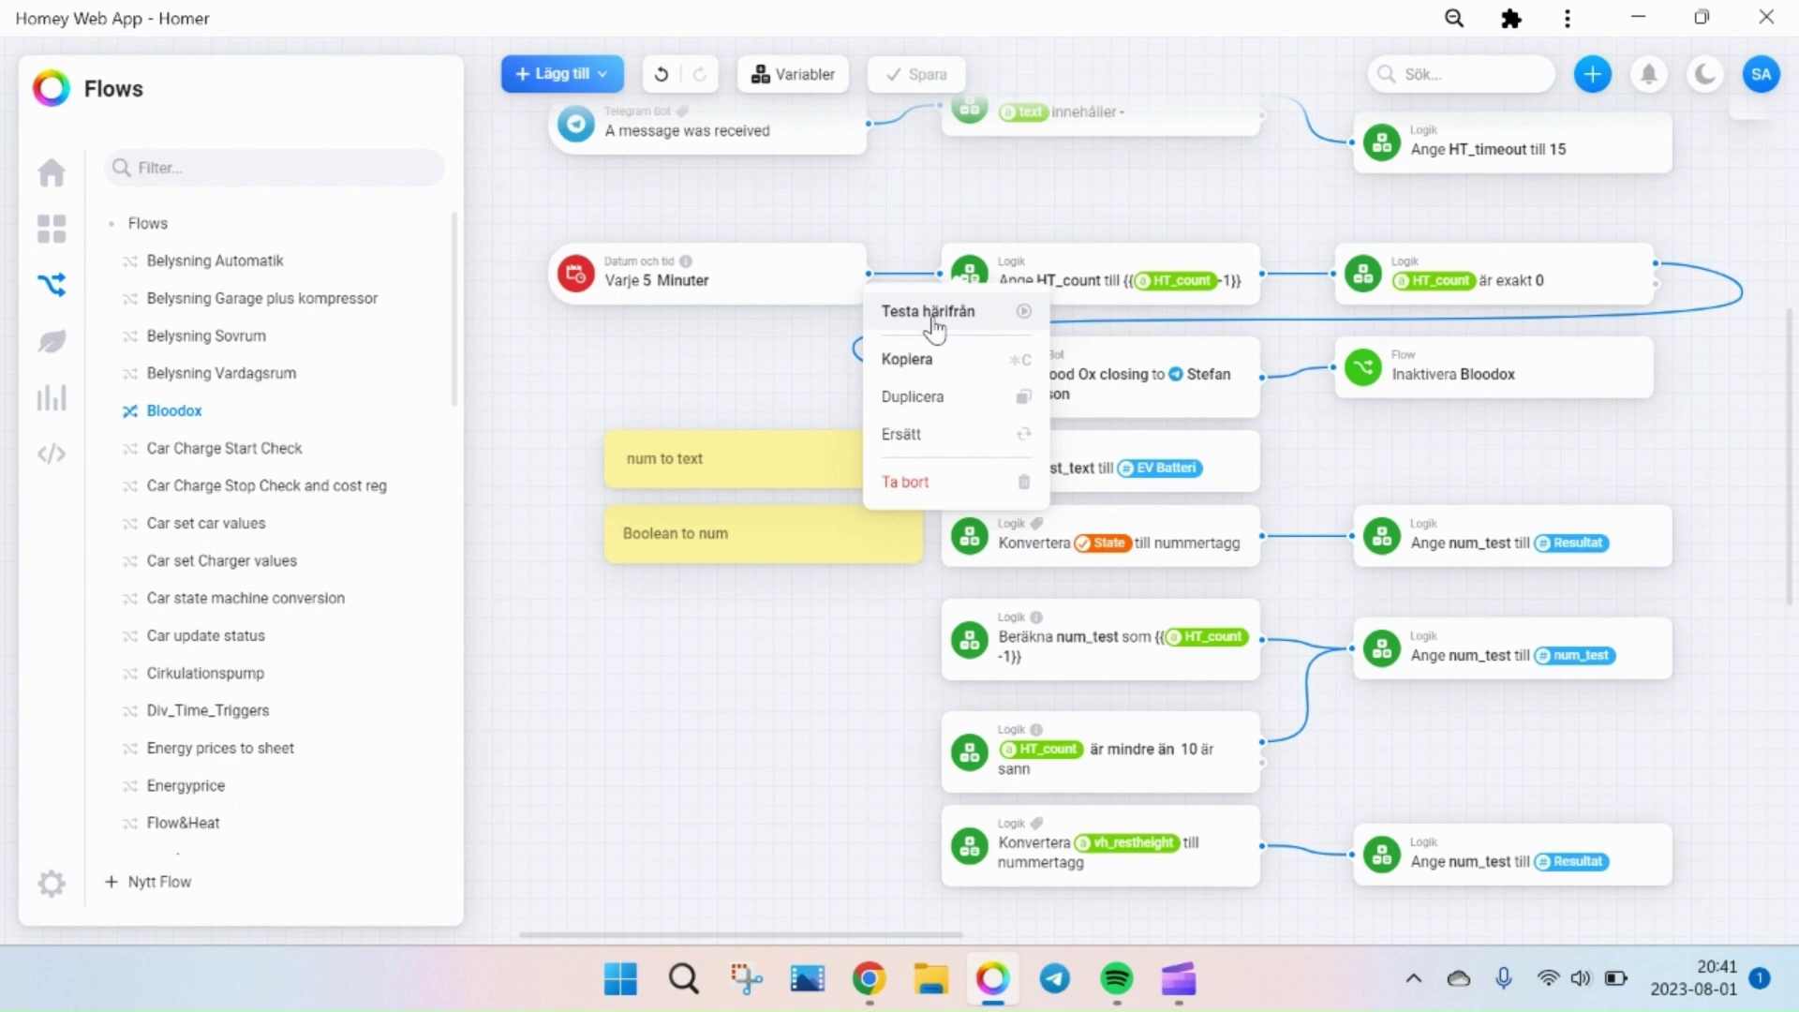
{"action": "left_click", "coordinate": [777, 73]}
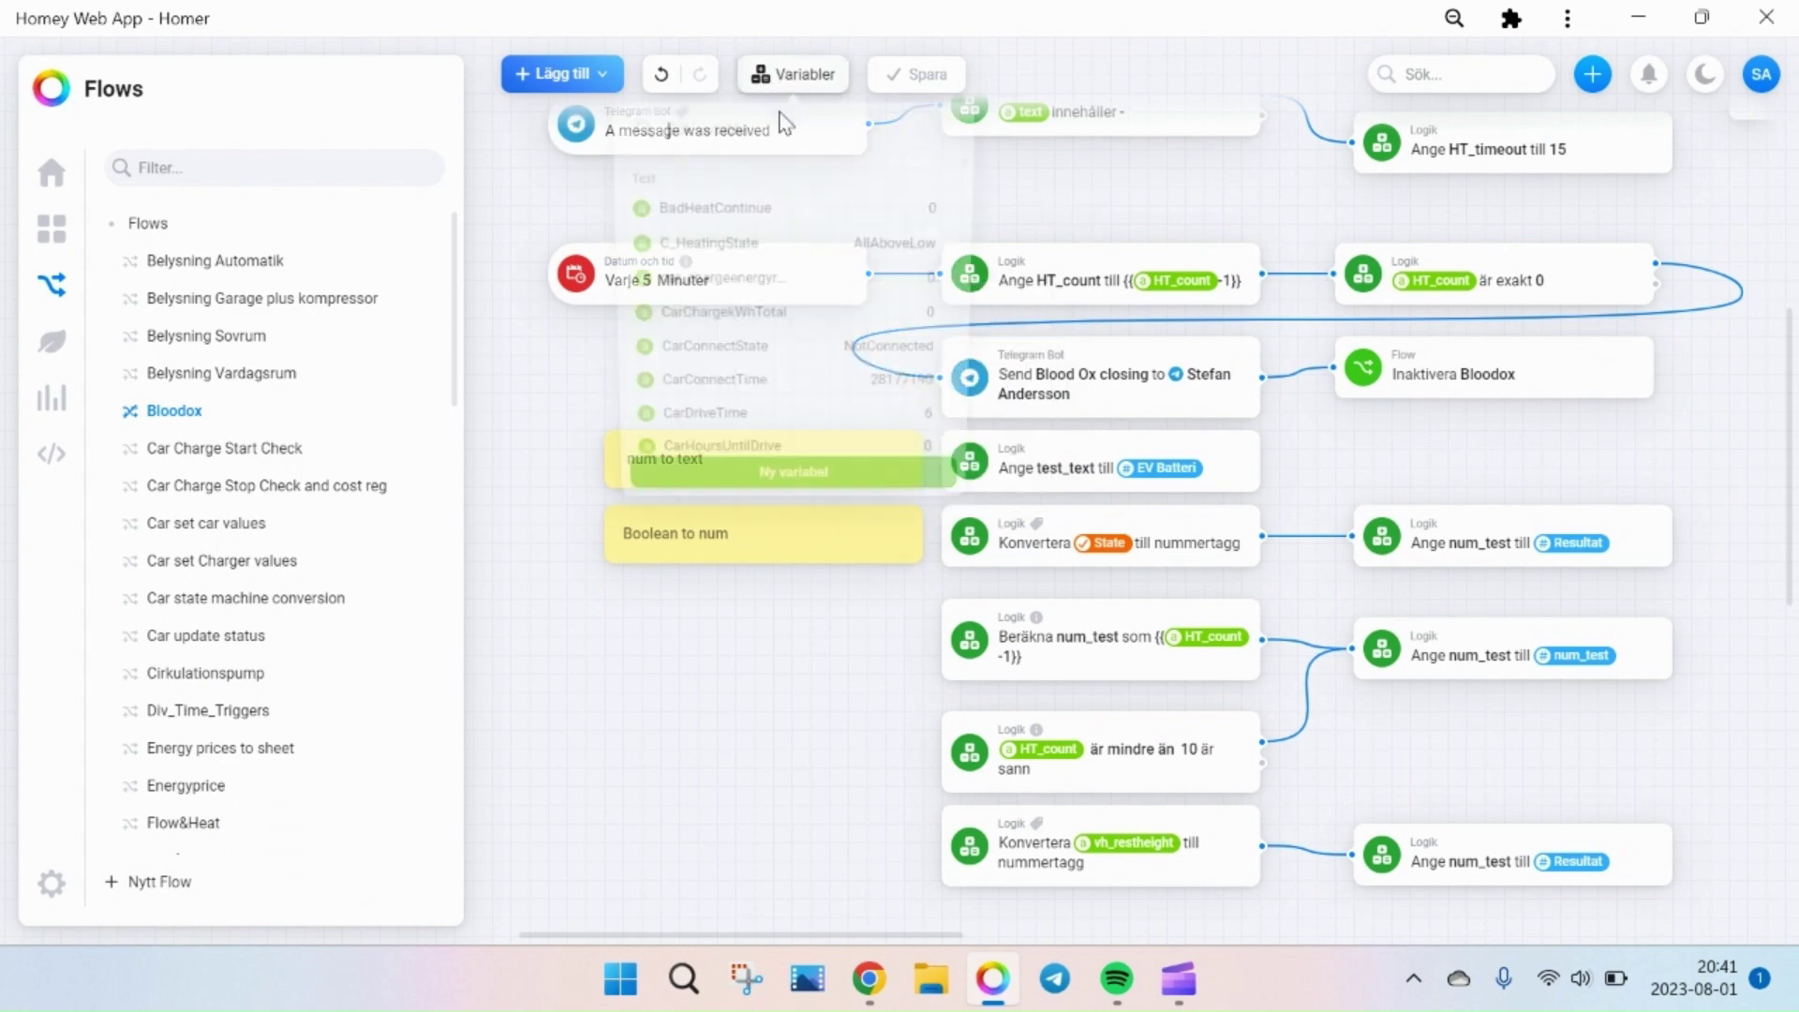
{"action": "type", "text": "Ht_c"}
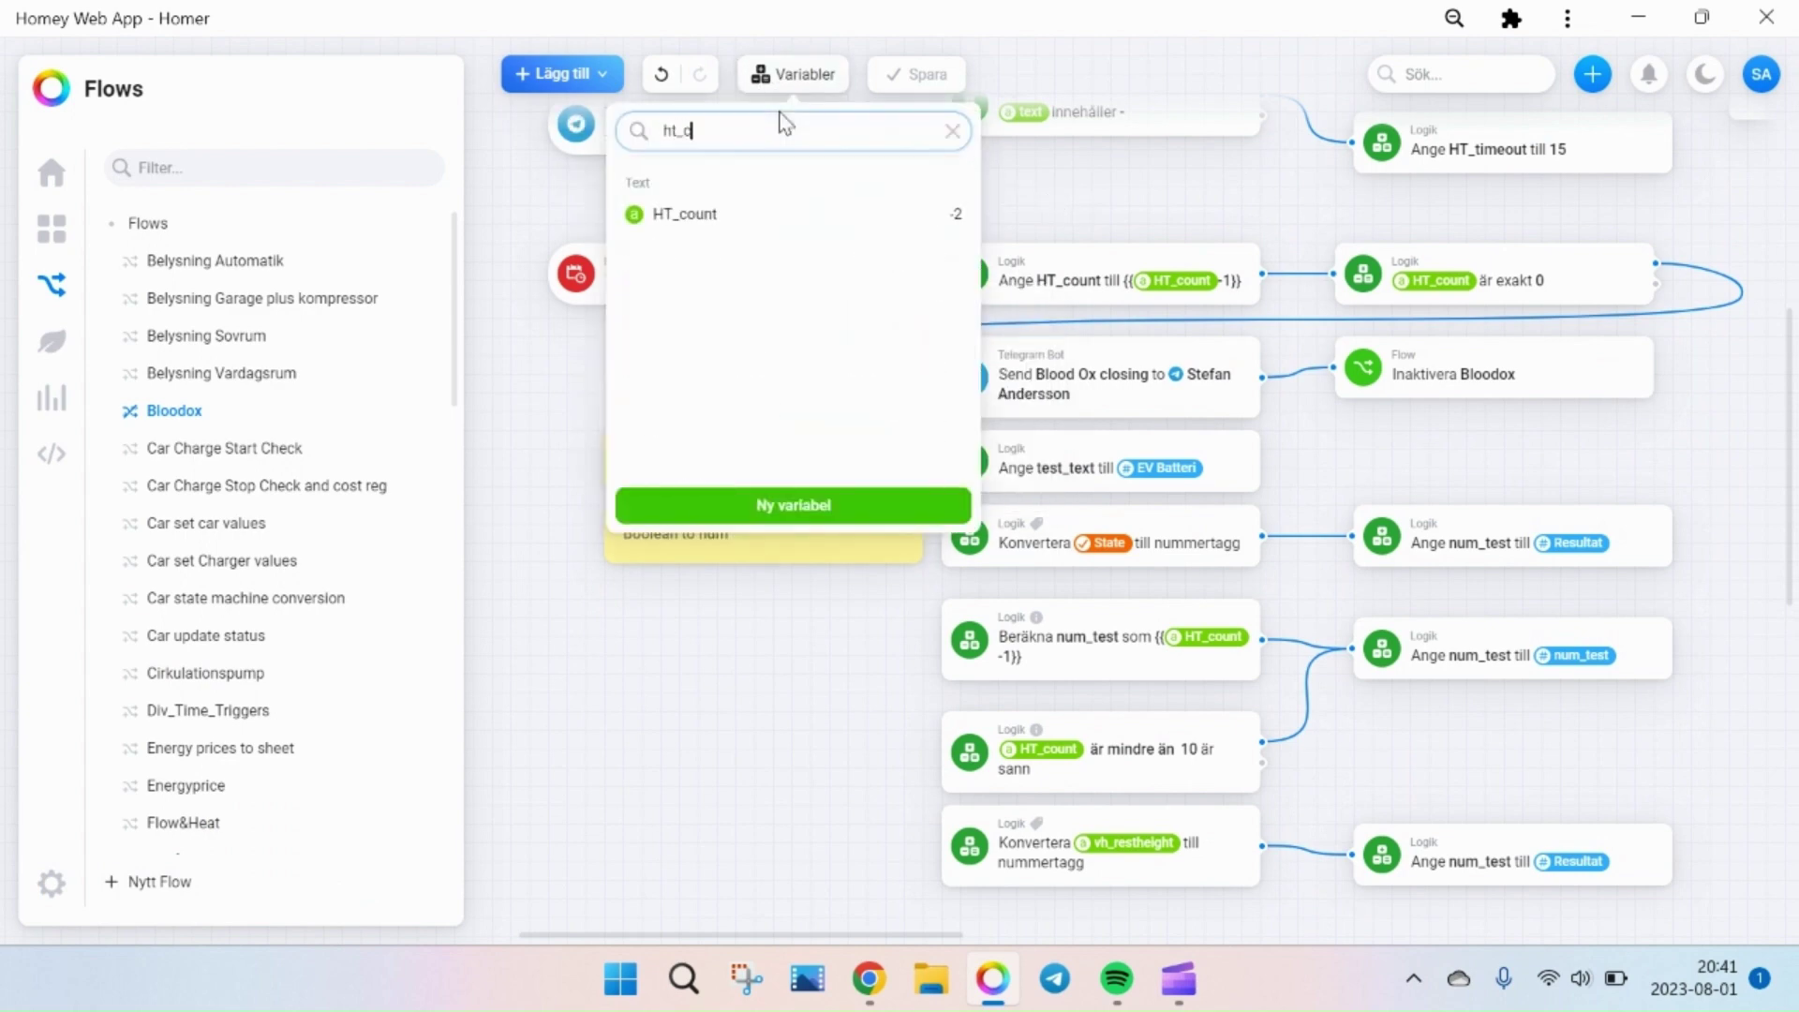
{"action": "left_click", "coordinate": [1058, 218]}
- Test twice from the Ange HT_count card, taking HT_count to -4, then exit test mode
{"action": "right_click", "coordinate": [974, 277]}
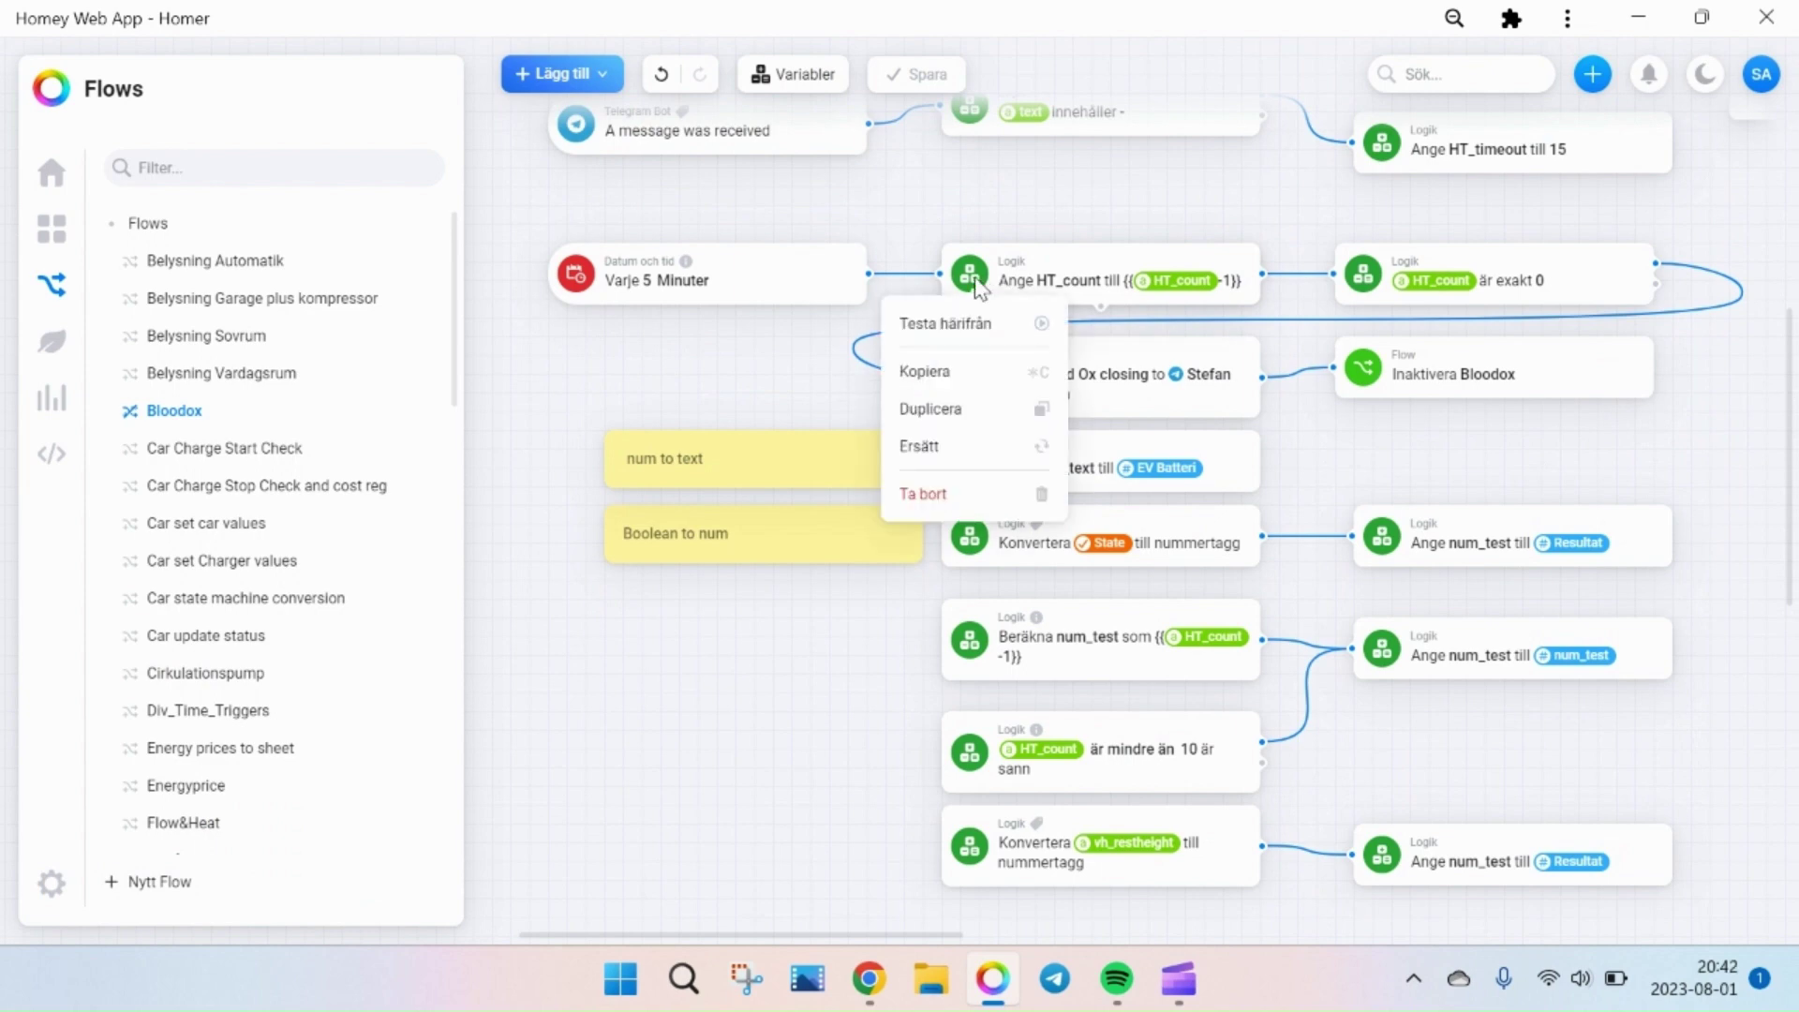
{"action": "left_click", "coordinate": [951, 326]}
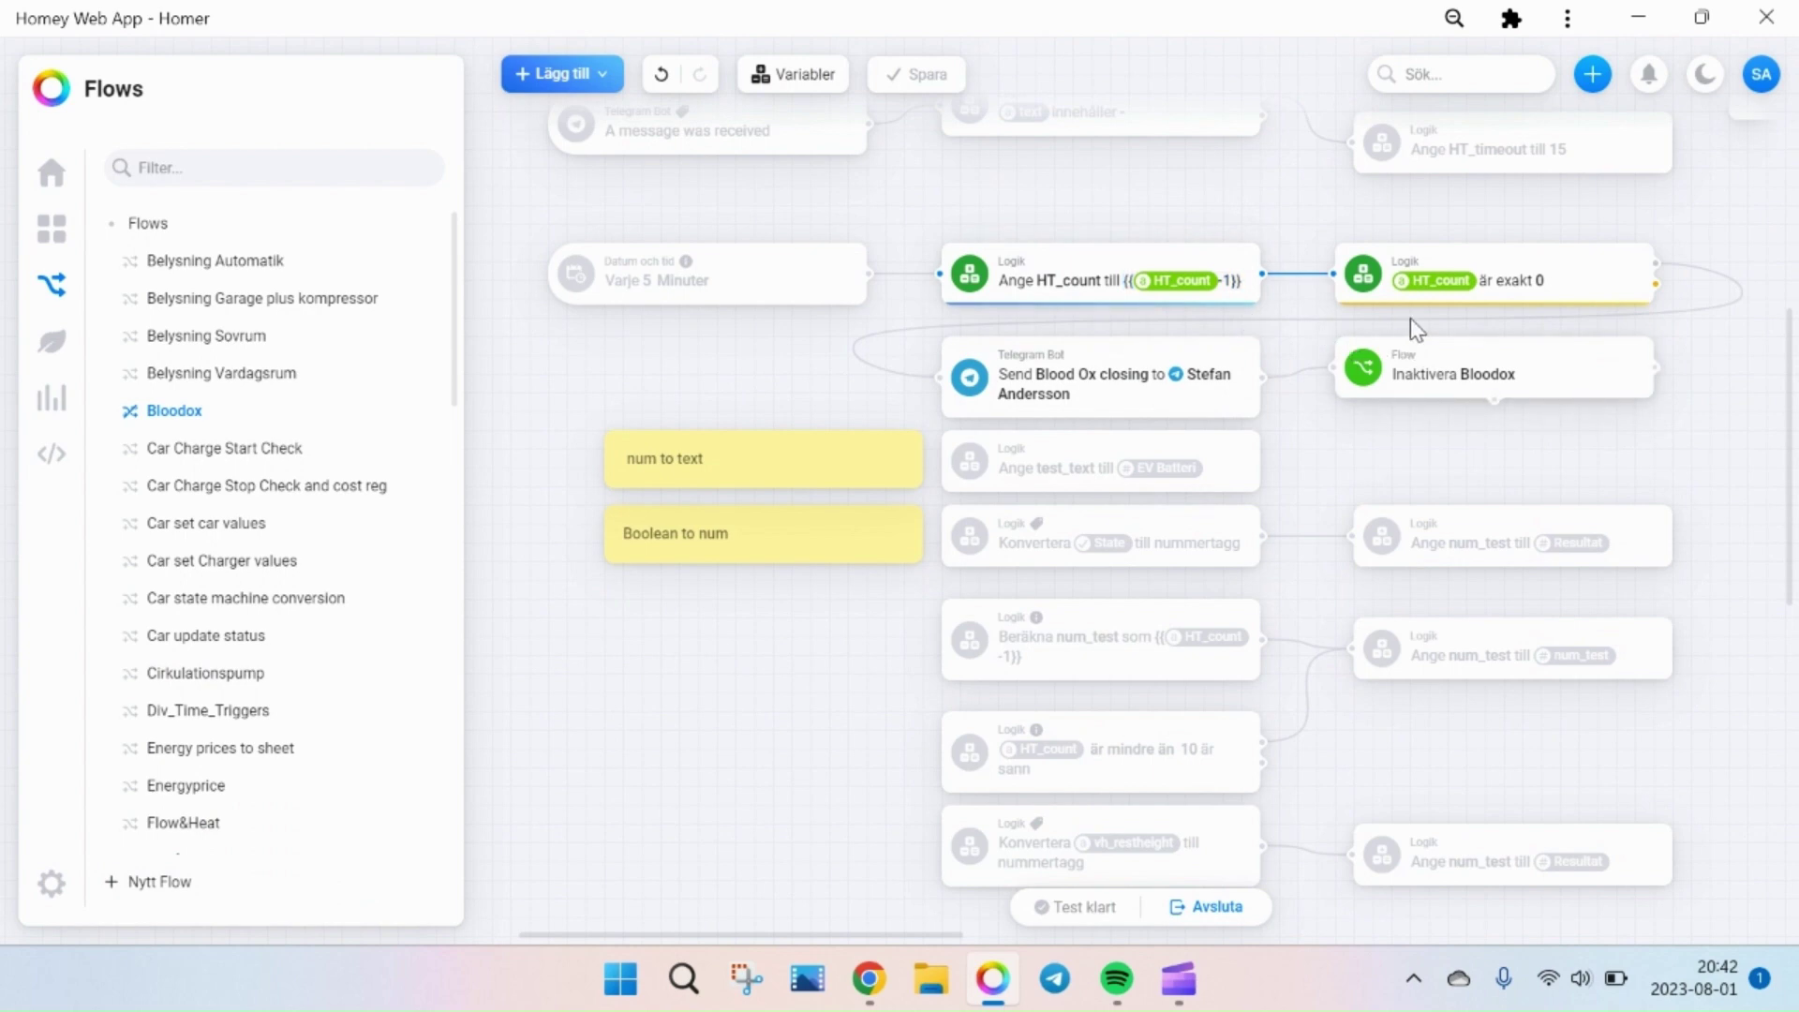
{"action": "mouse_move", "coordinate": [1451, 287]}
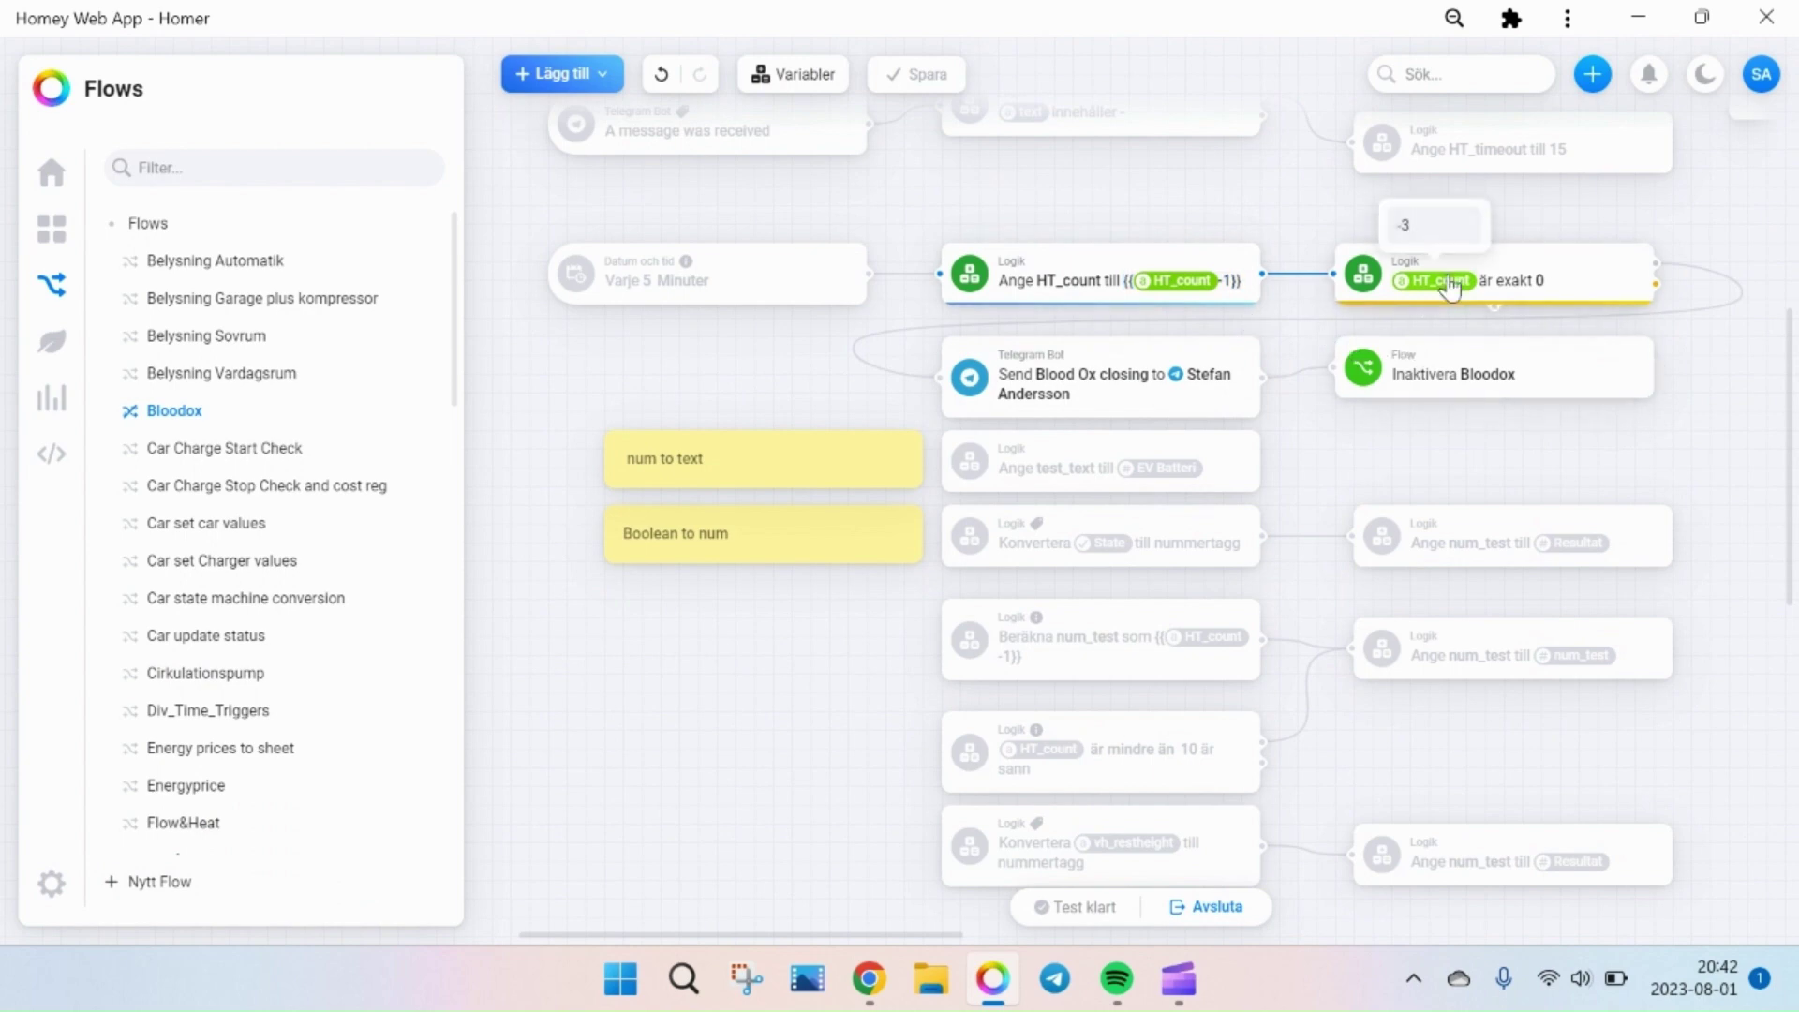
{"action": "right_click", "coordinate": [993, 298]}
{"action": "left_click", "coordinate": [969, 323]}
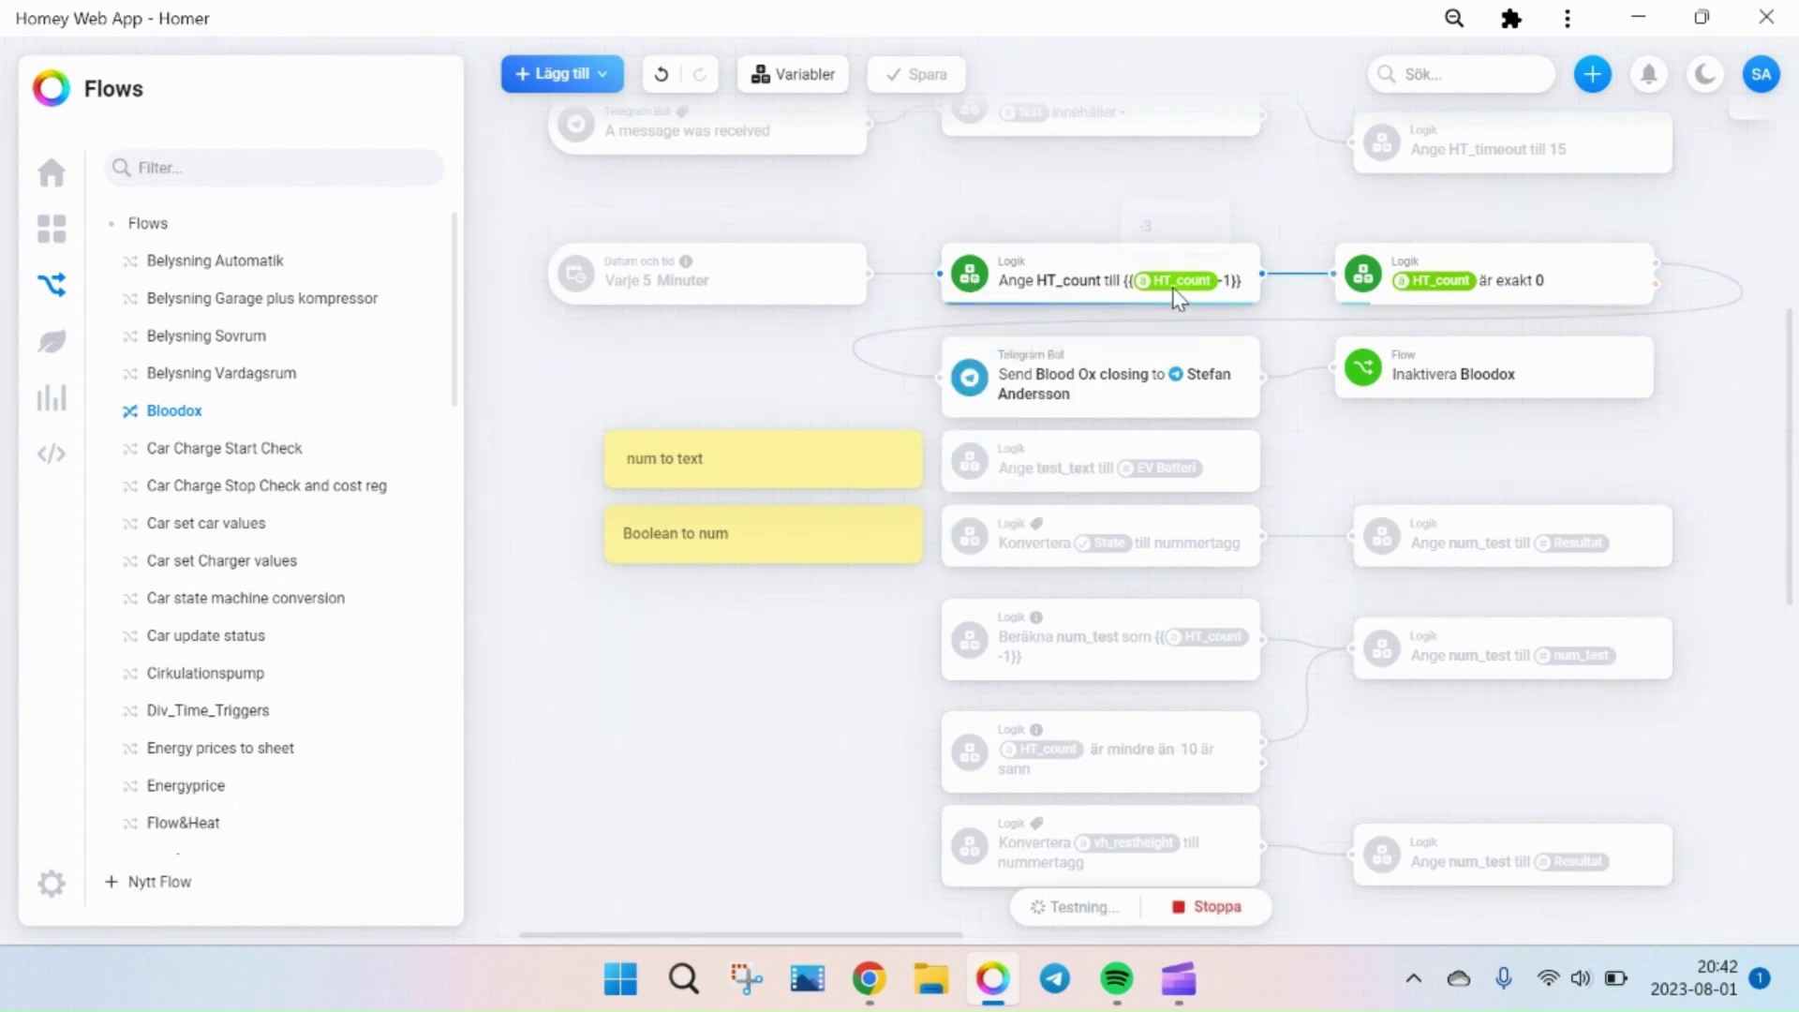
{"action": "mouse_move", "coordinate": [1462, 293]}
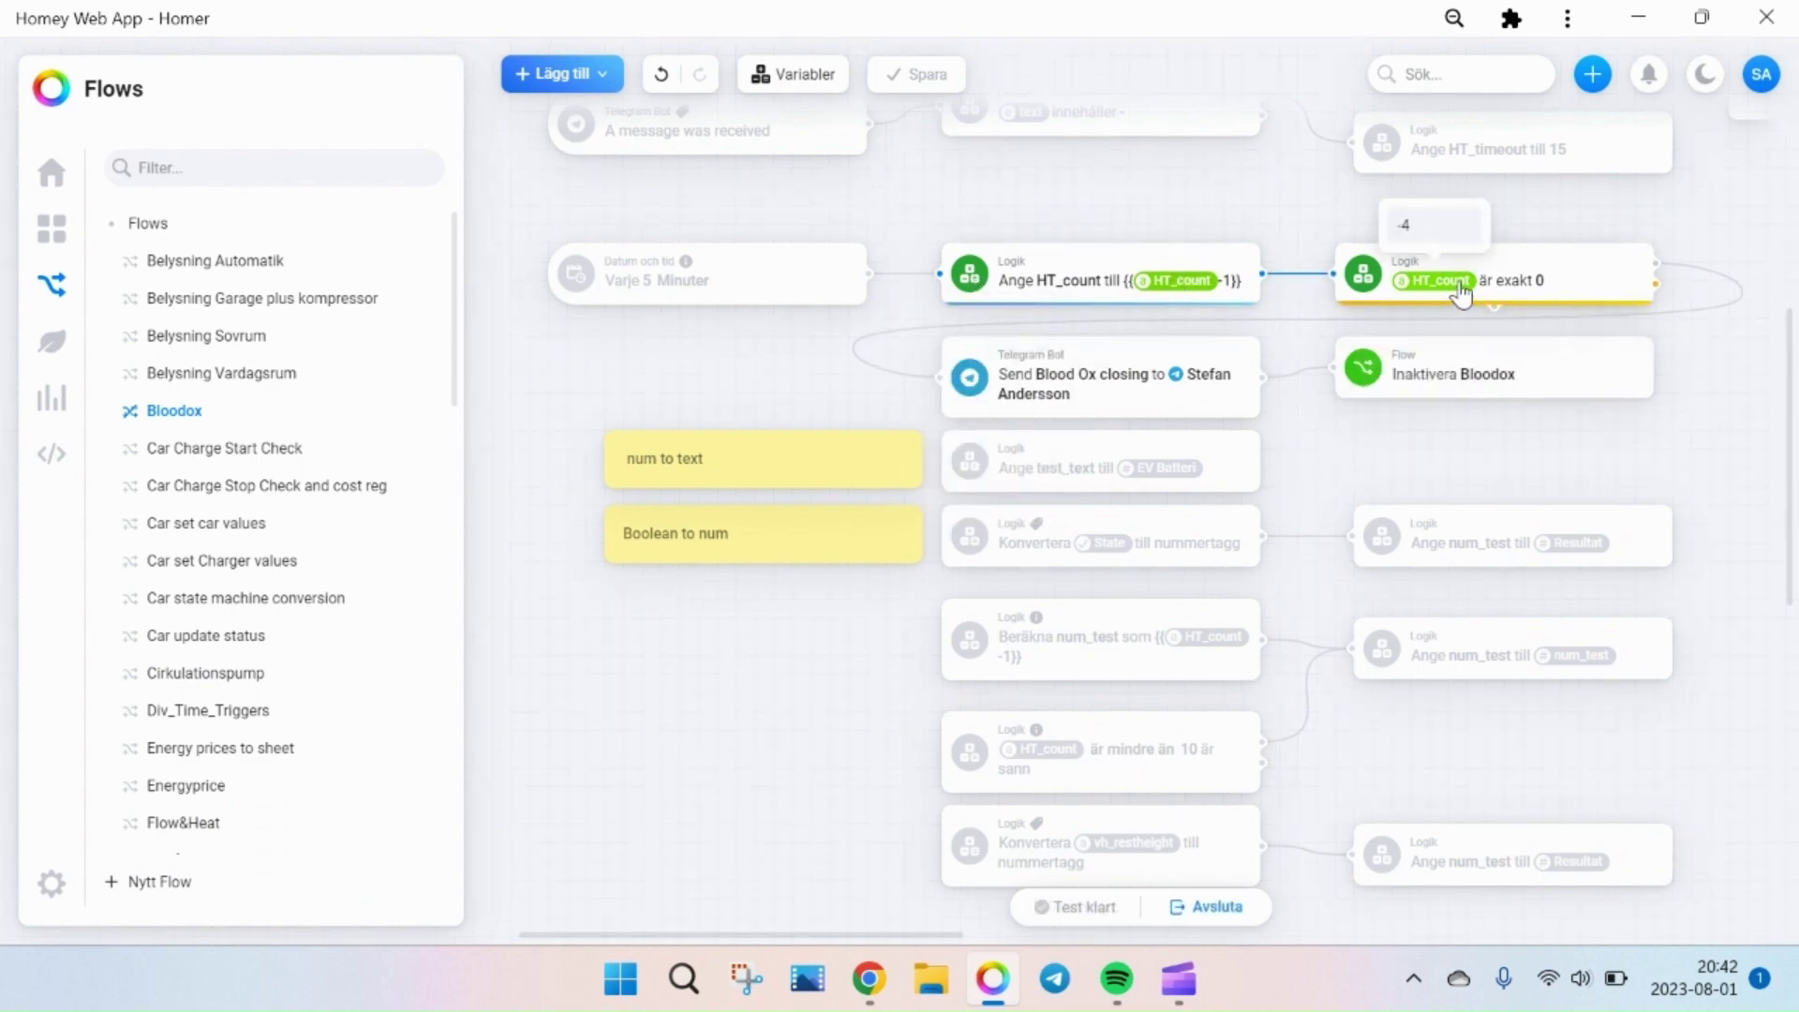
{"action": "left_click", "coordinate": [1208, 907]}
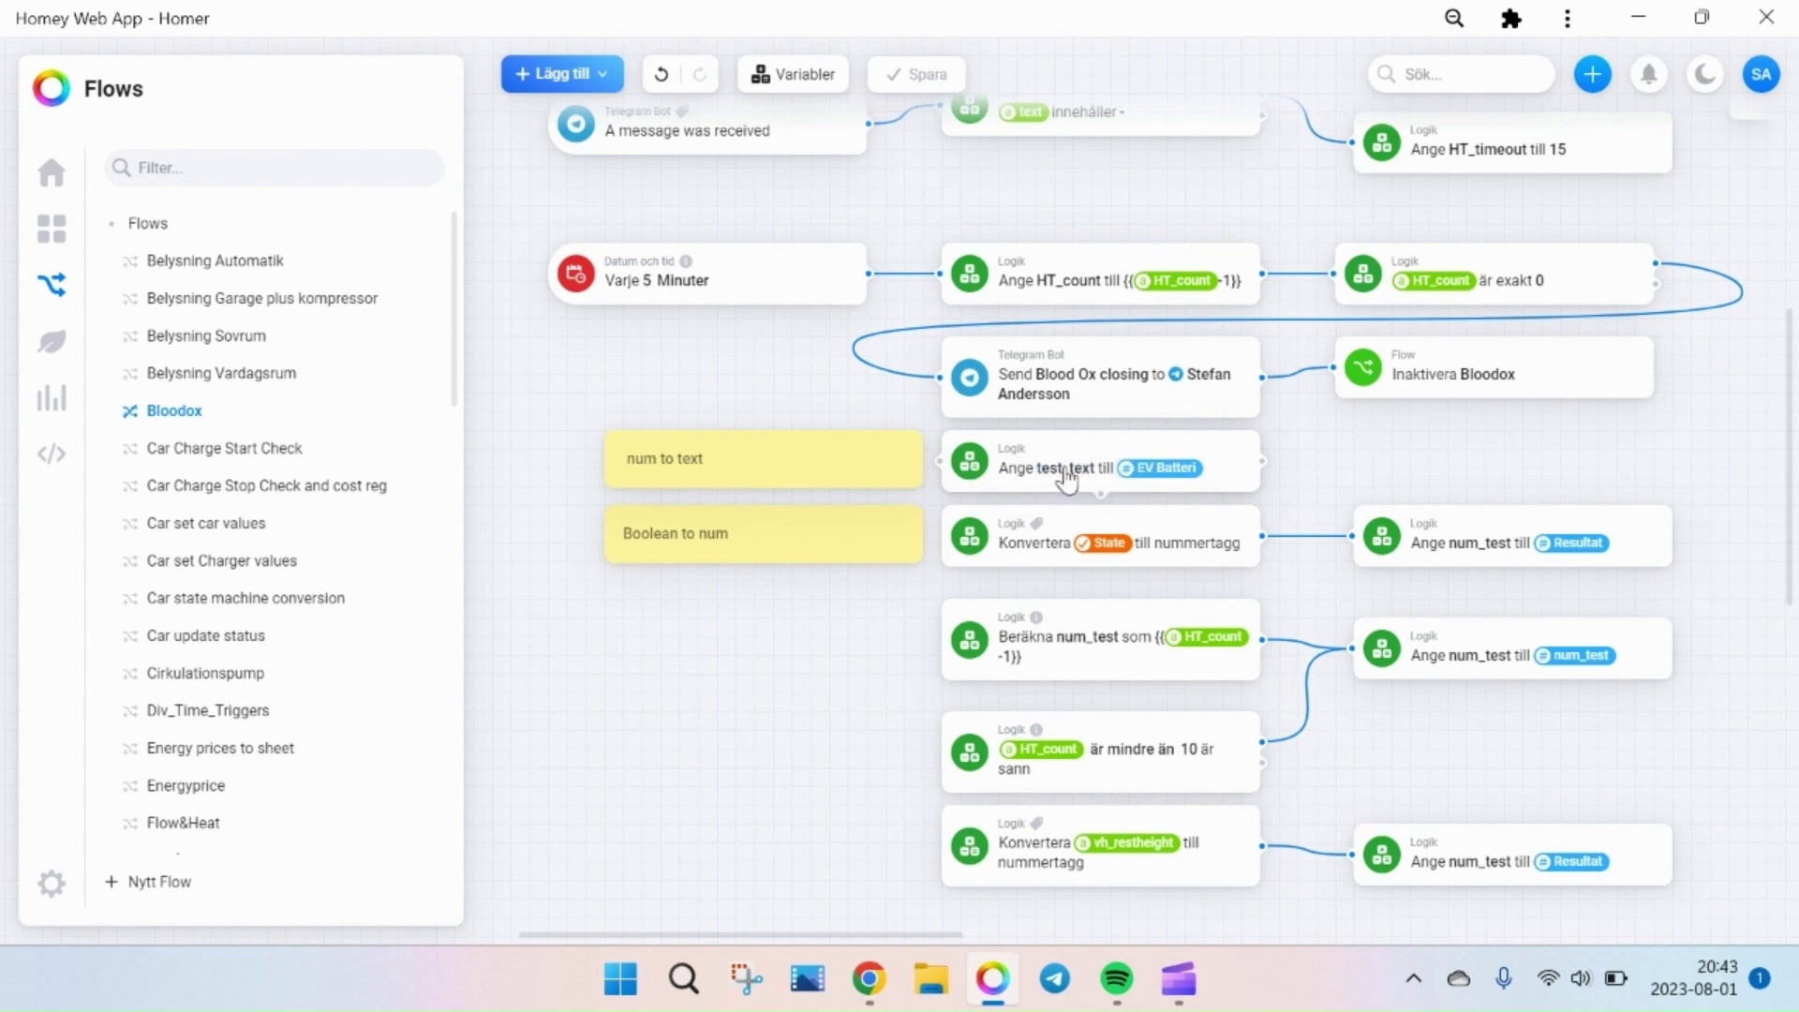
{"action": "left_click", "coordinate": [569, 94]}
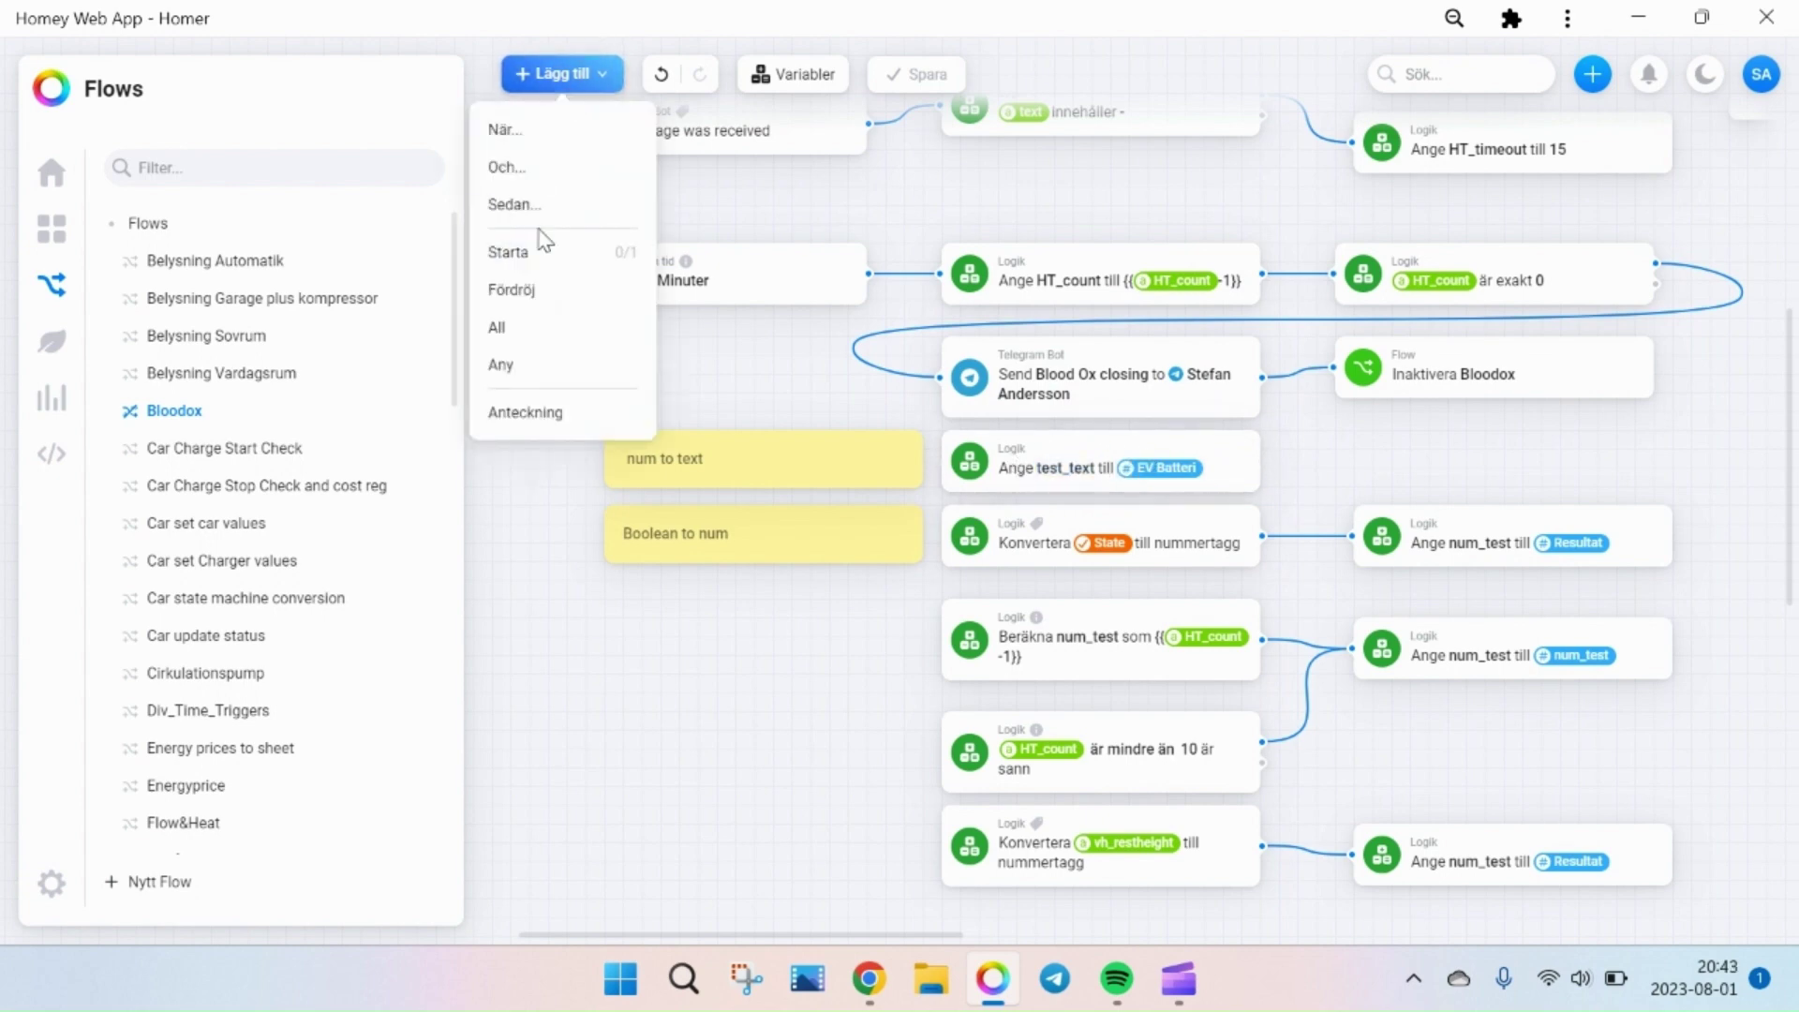
{"action": "left_click", "coordinate": [525, 205]}
{"action": "left_click", "coordinate": [494, 480]}
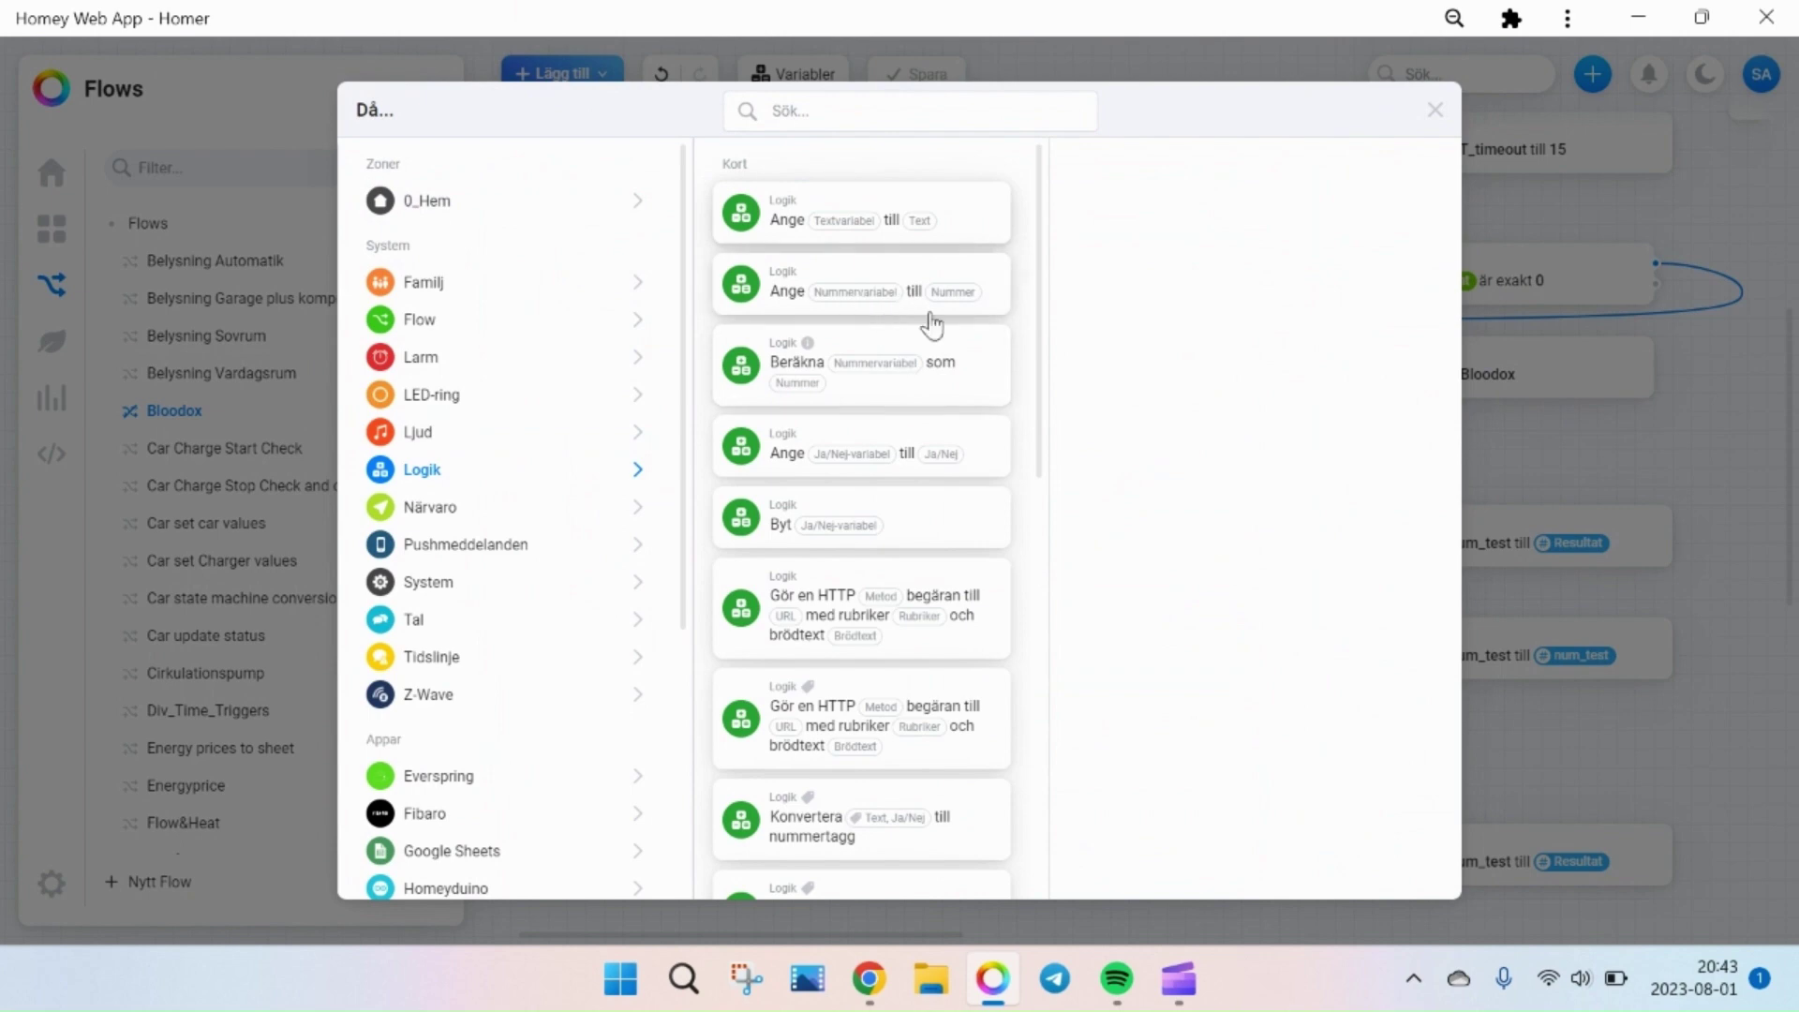
{"action": "left_click", "coordinate": [1537, 478]}
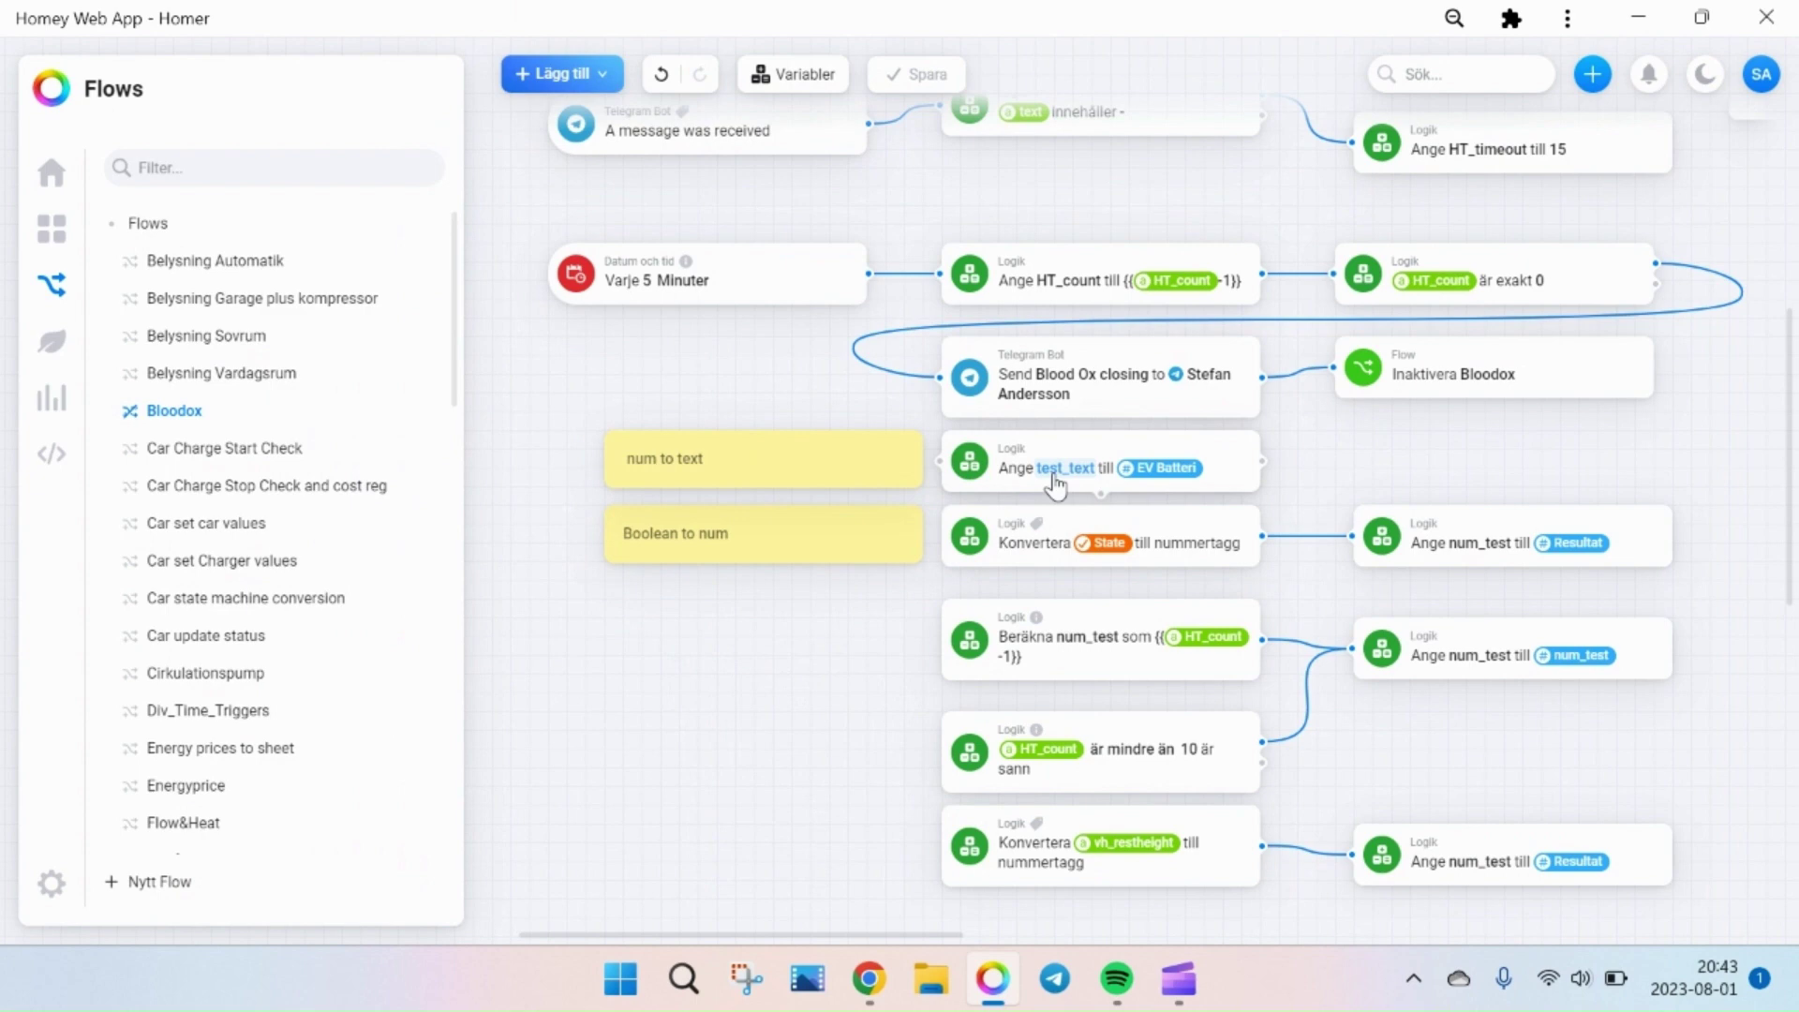
- Test the flow from the Ange test_text card that sets test_text to EV Batteri
{"action": "left_click", "coordinate": [1162, 468]}
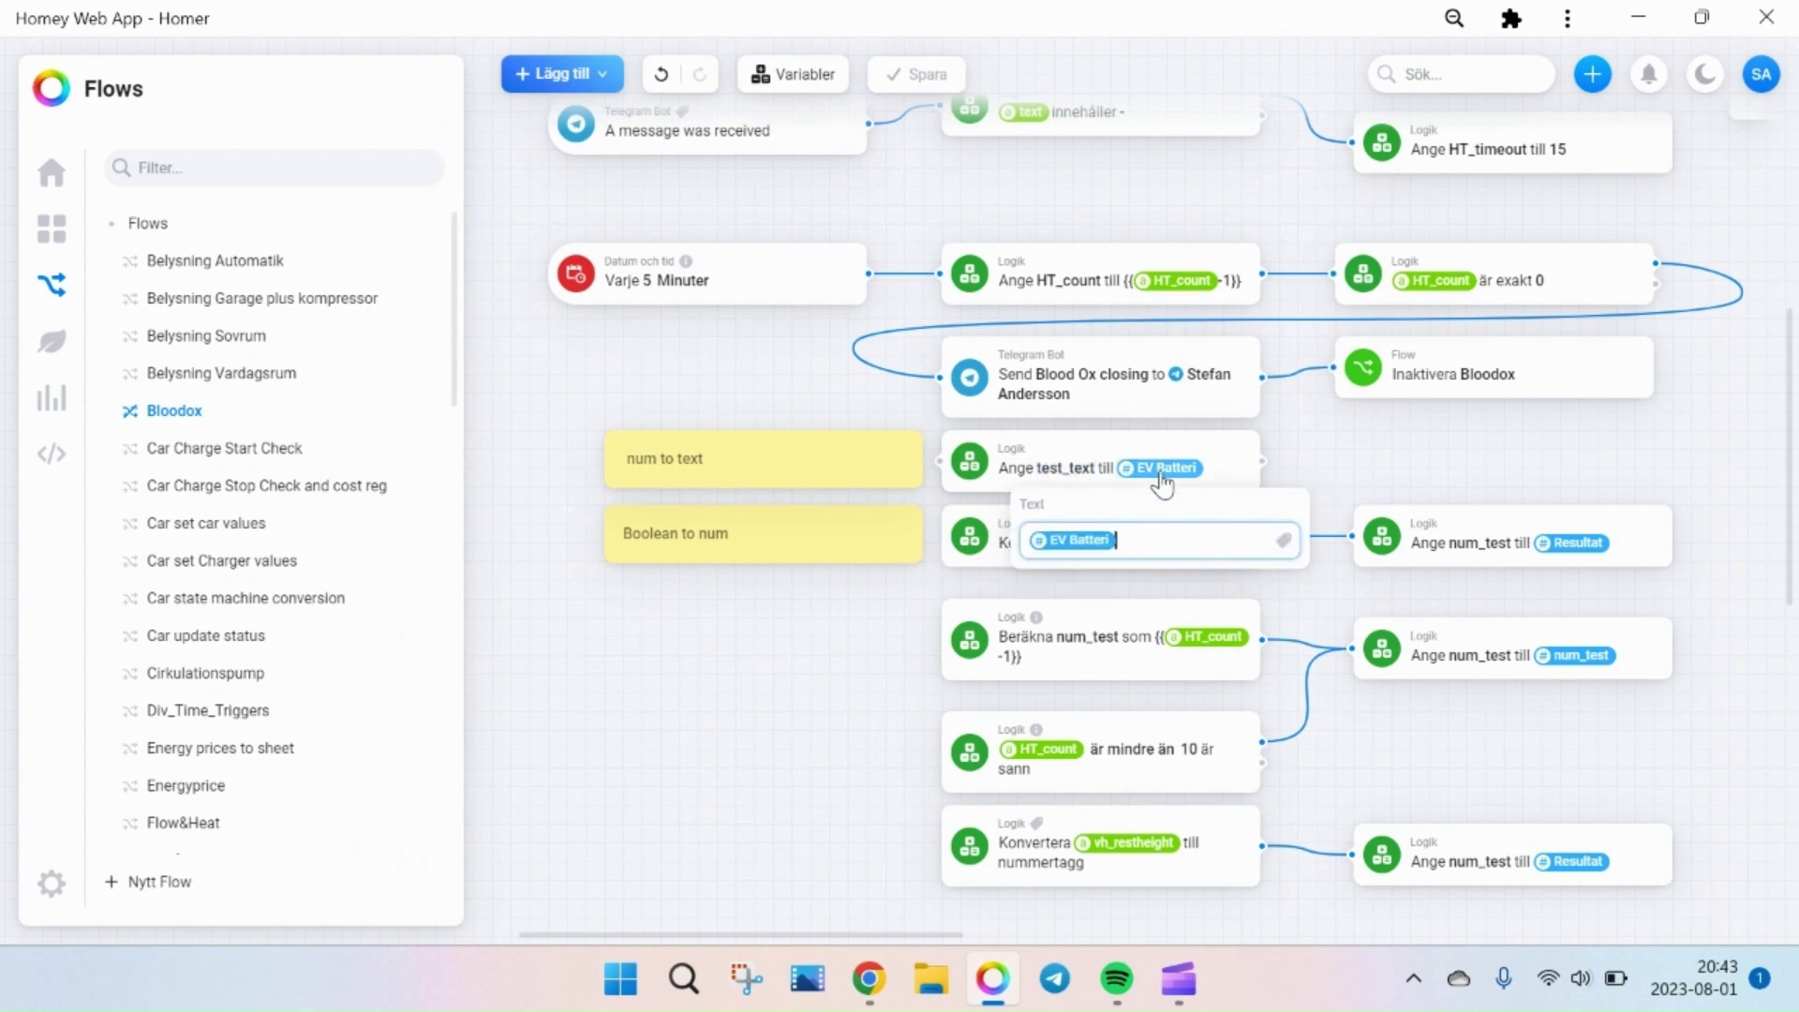
{"action": "left_click", "coordinate": [1297, 452]}
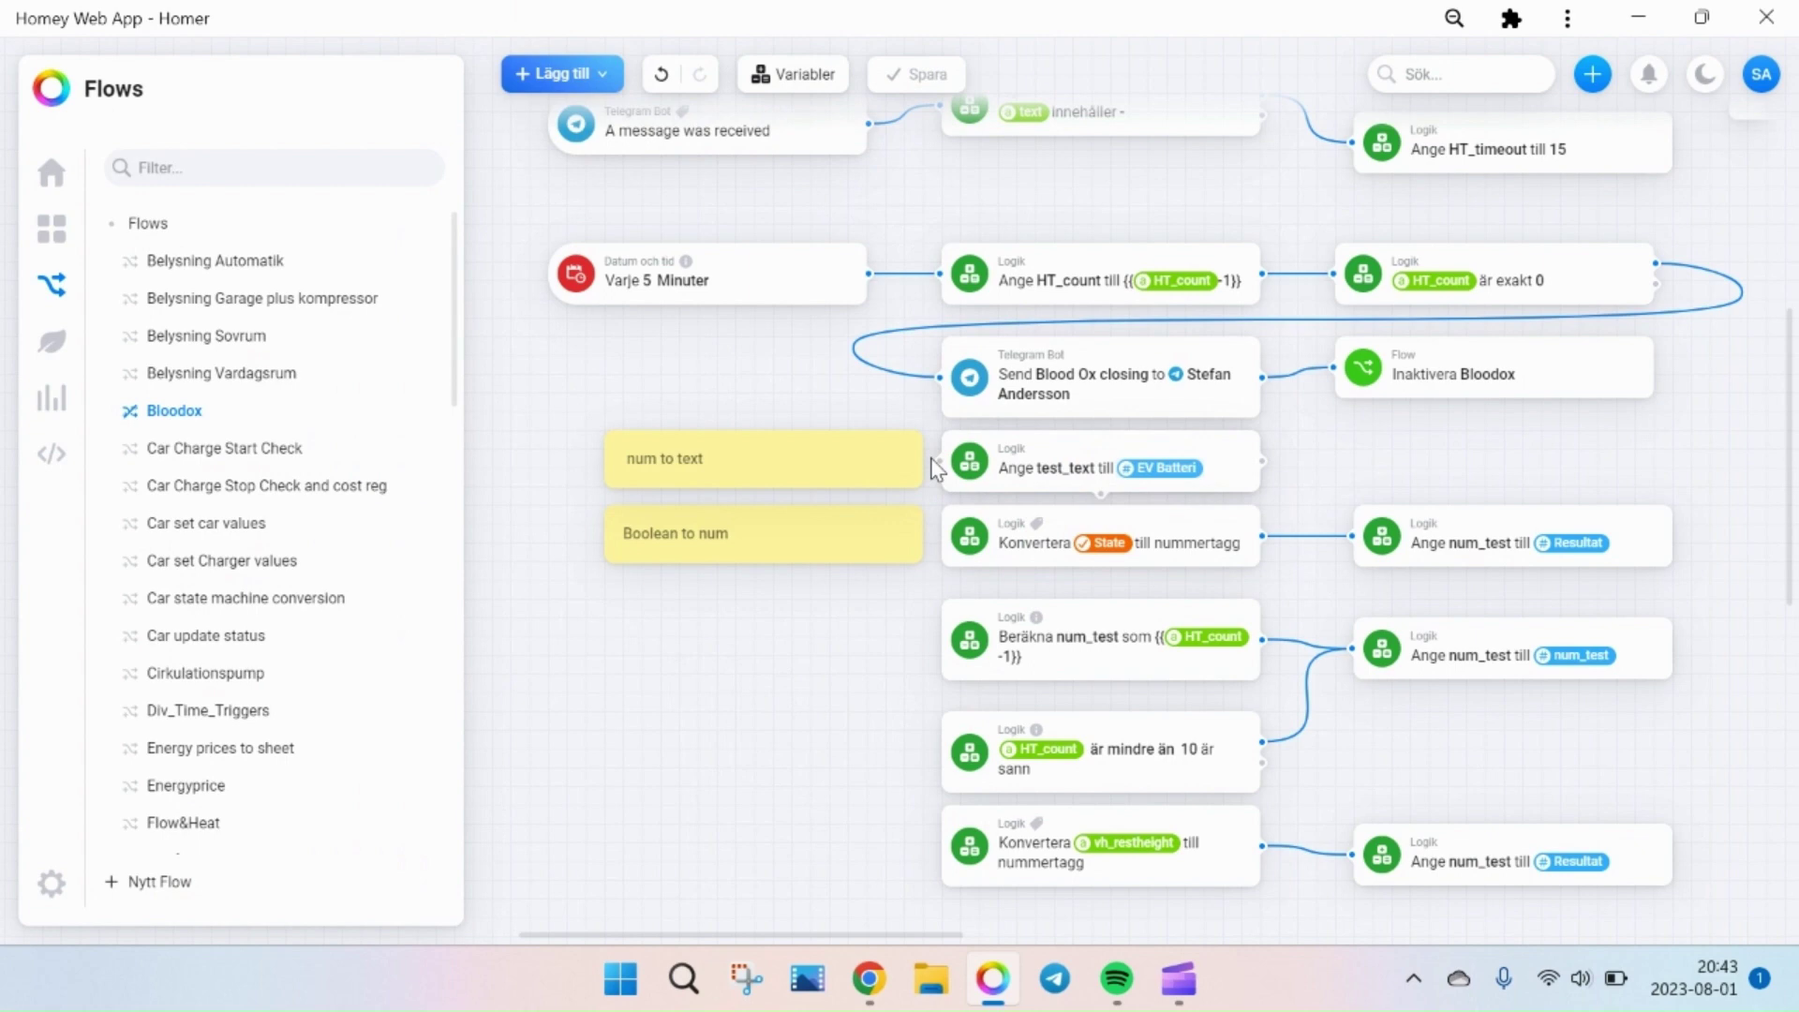
{"action": "right_click", "coordinate": [974, 473]}
{"action": "left_click", "coordinate": [987, 531]}
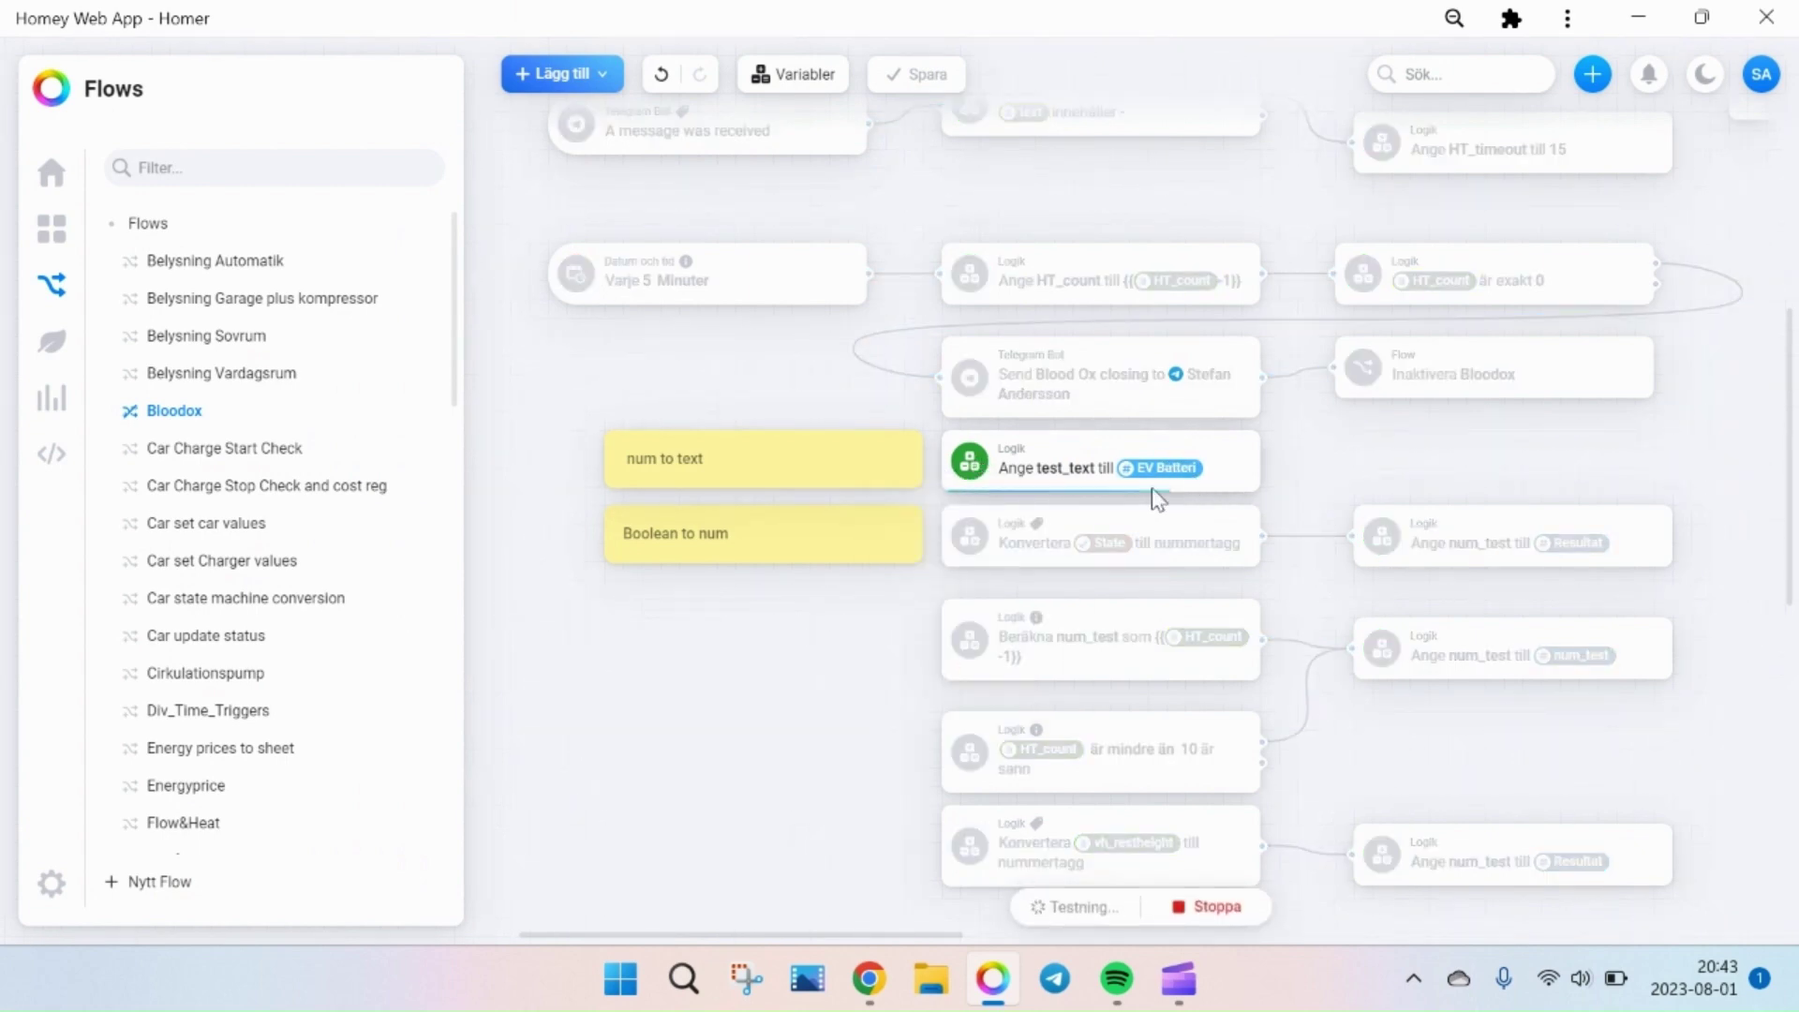
{"action": "mouse_move", "coordinate": [1138, 464]}
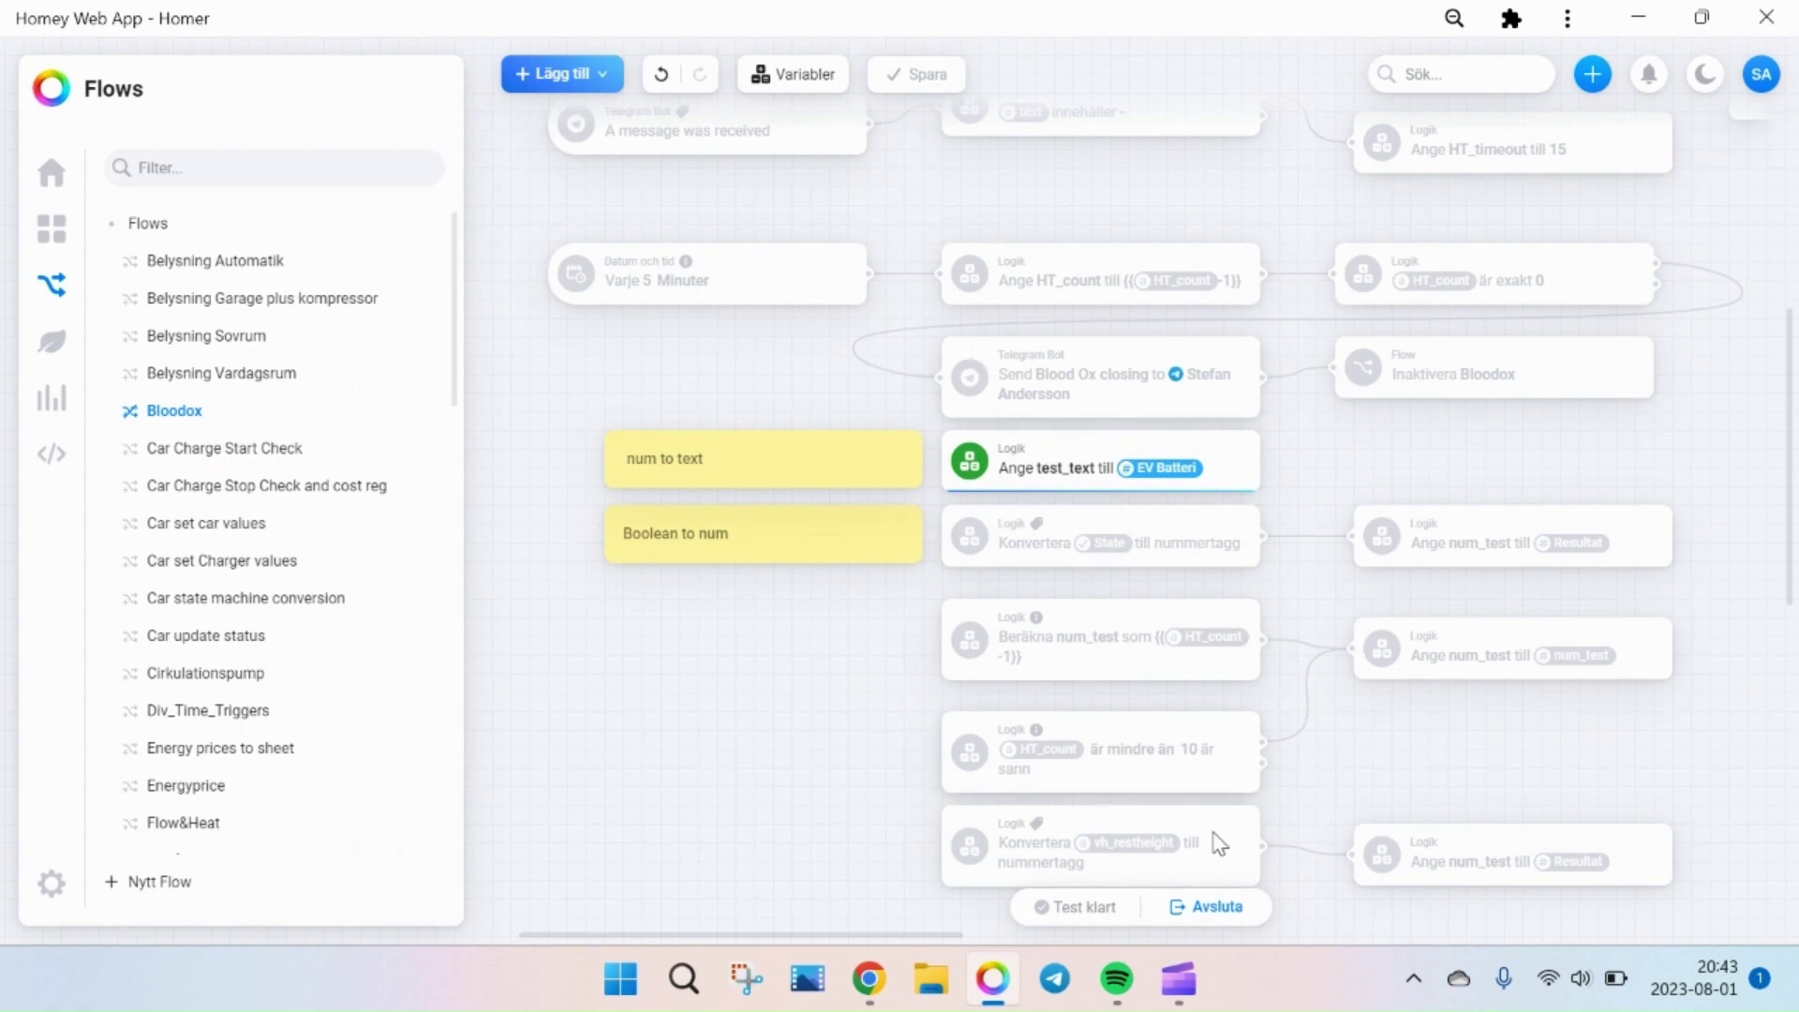
{"action": "left_click", "coordinate": [1221, 907]}
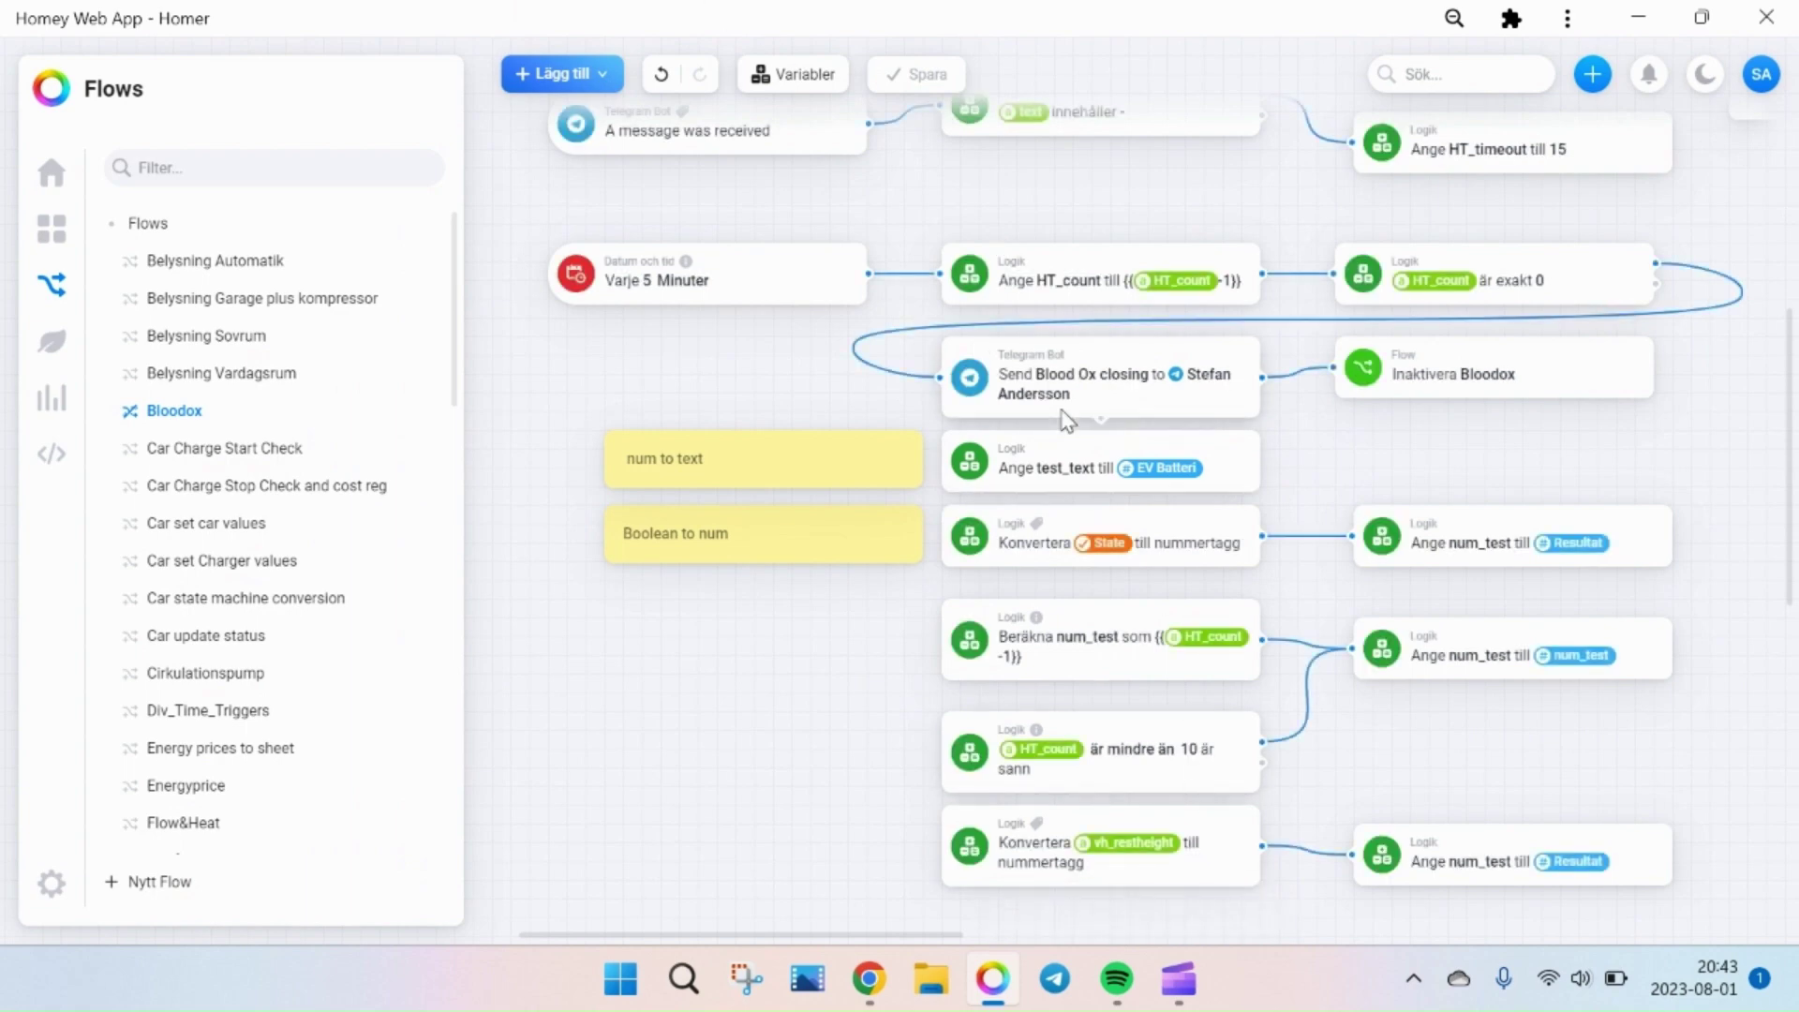
- Confirm in the Variabler list that test_text now holds 63
{"action": "left_click", "coordinate": [801, 75]}
{"action": "type", "text": "test"}
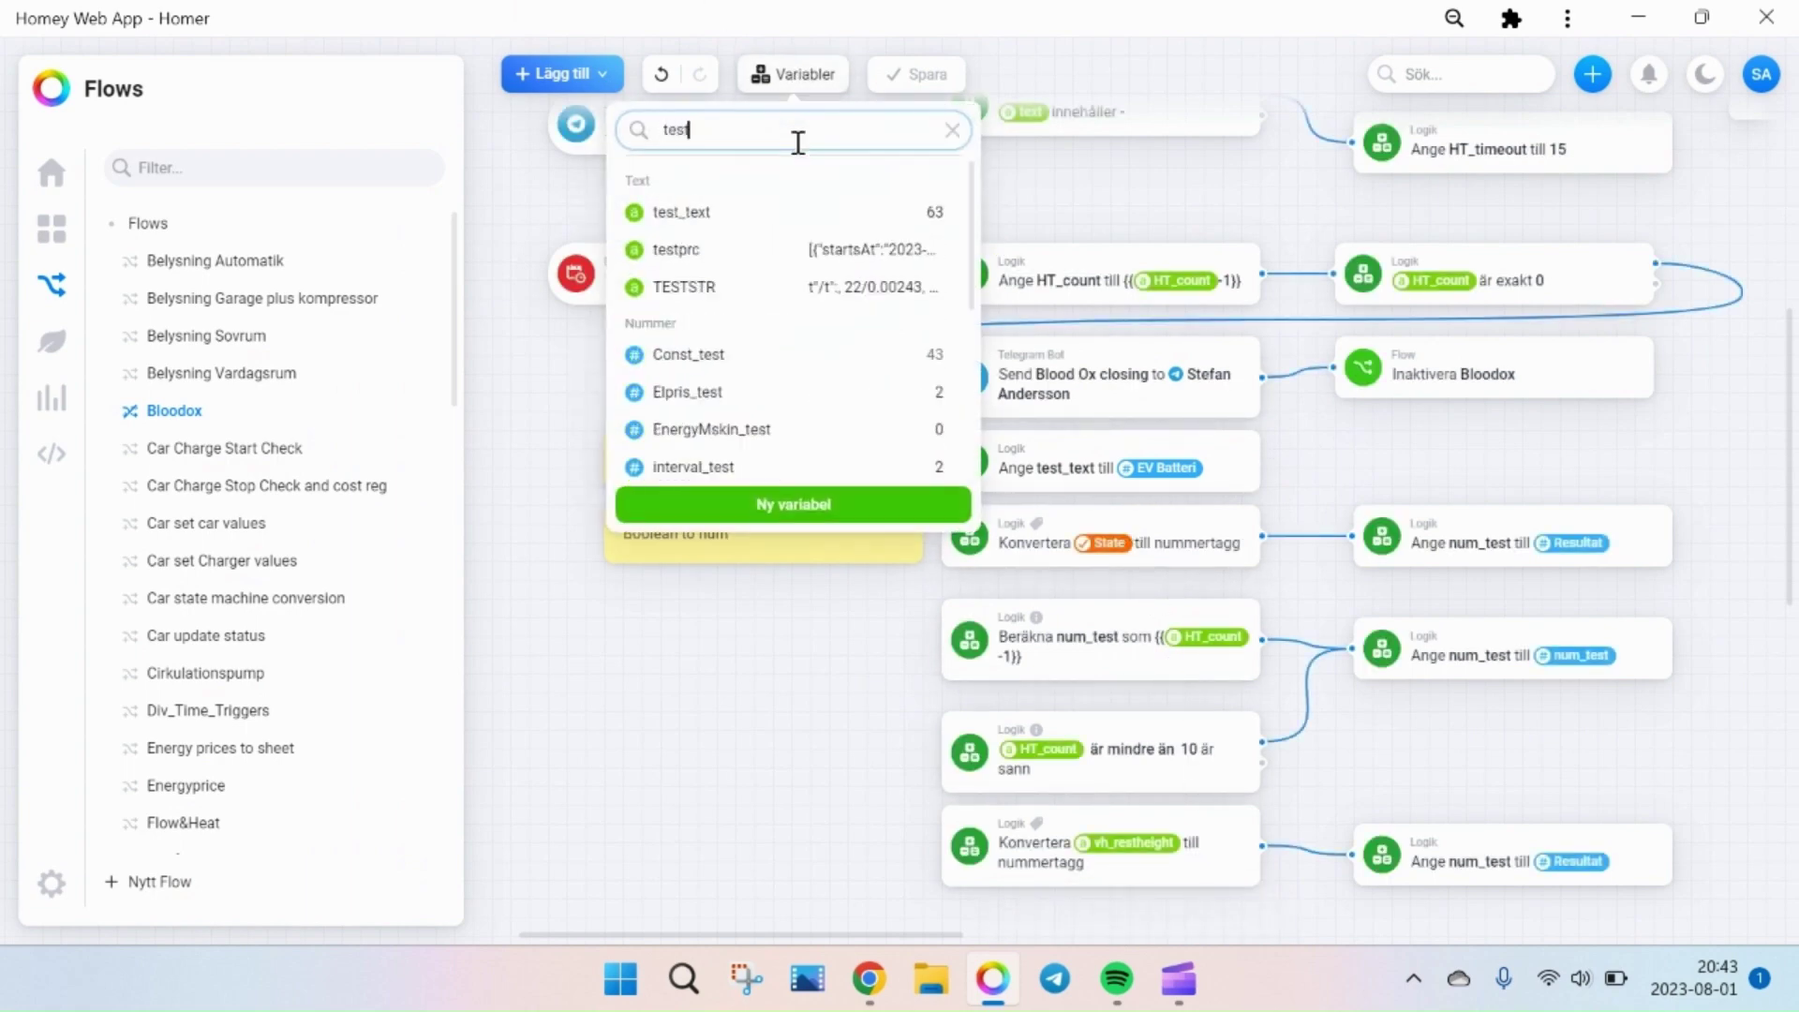
{"action": "left_click", "coordinate": [1194, 616]}
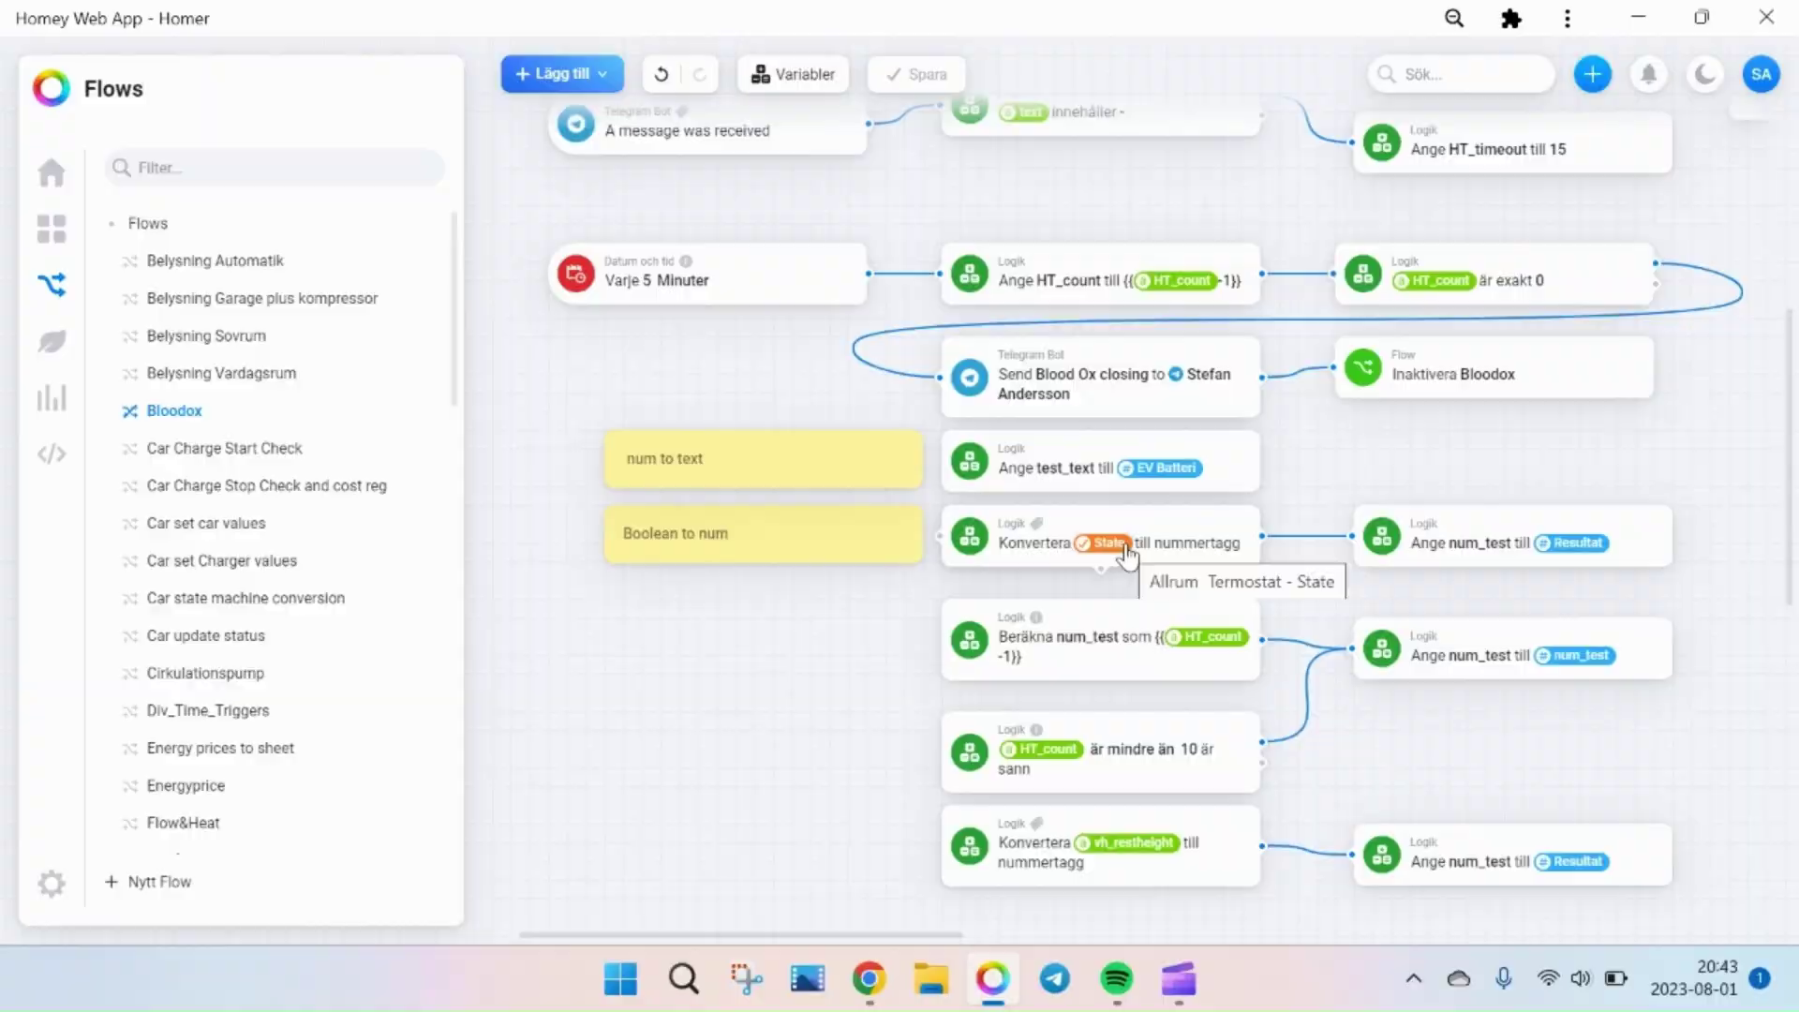
{"action": "scroll", "coordinate": [1091, 515], "scroll_direction": "down", "scroll_amount": 2}
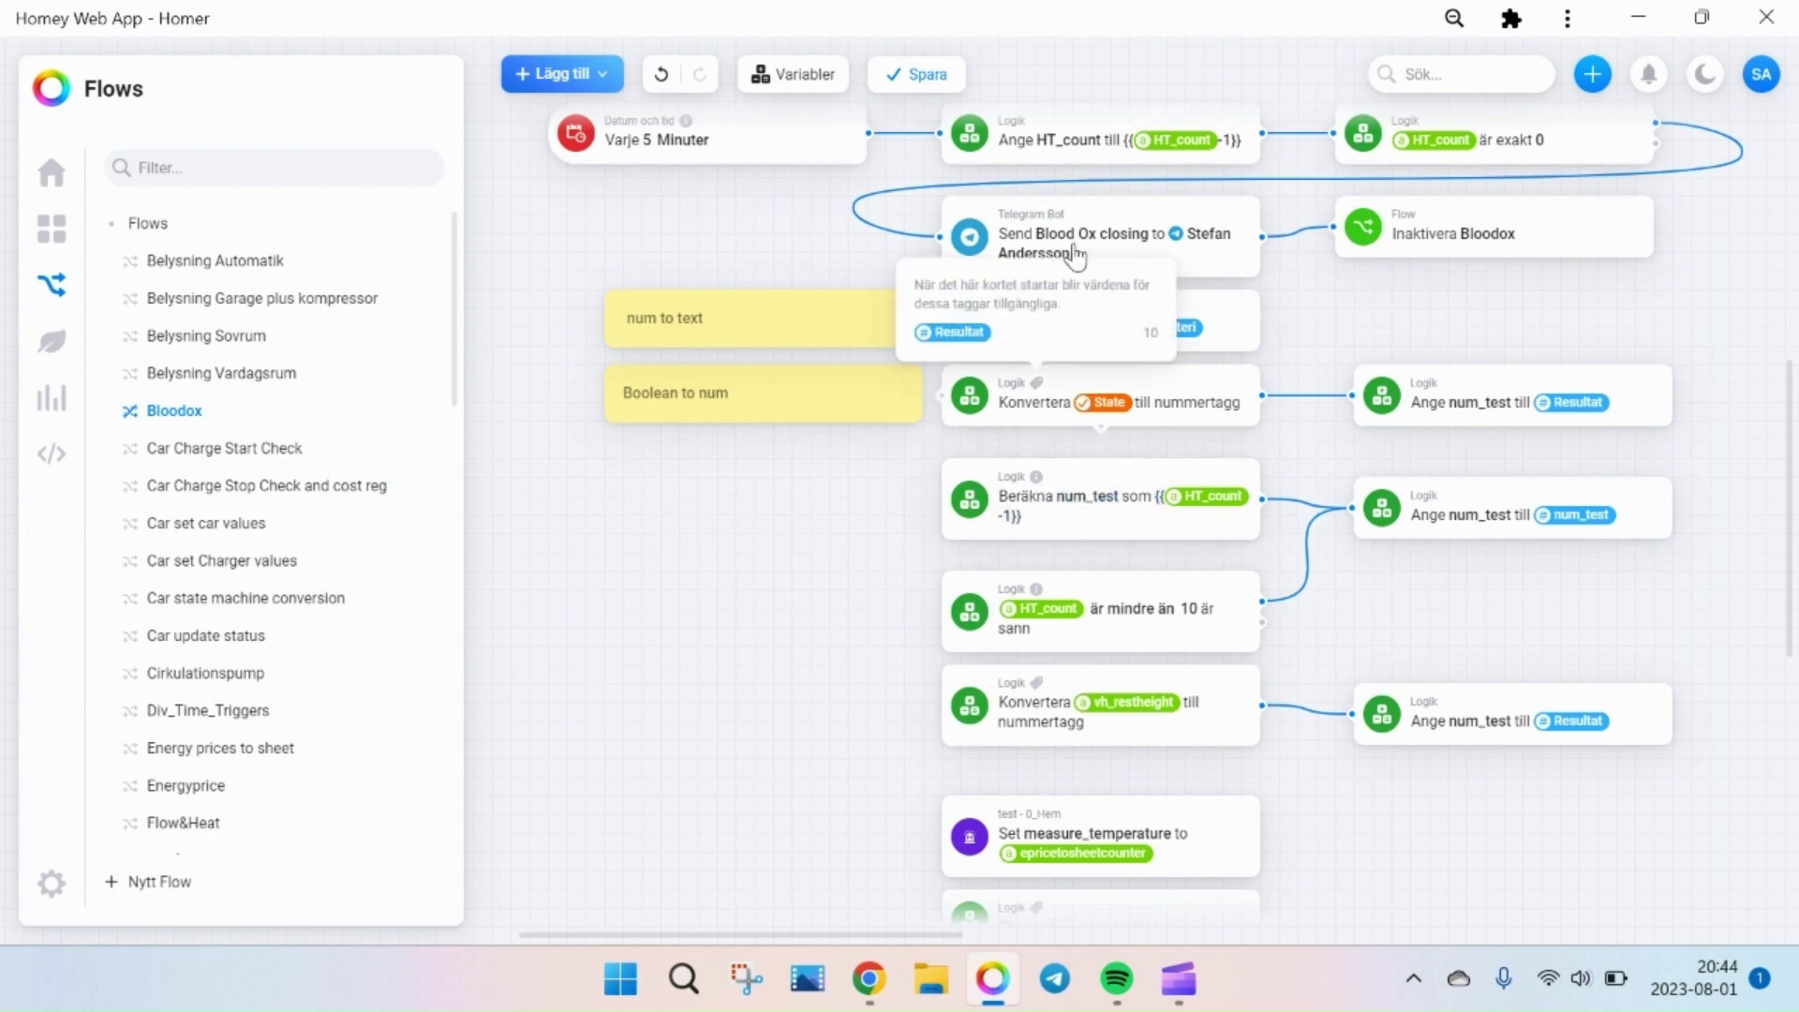
- Test twice from the Beräkna num_test card, confirming num_test is -5, then end the test
{"action": "scroll", "coordinate": [1081, 255], "scroll_direction": "up", "scroll_amount": 2}
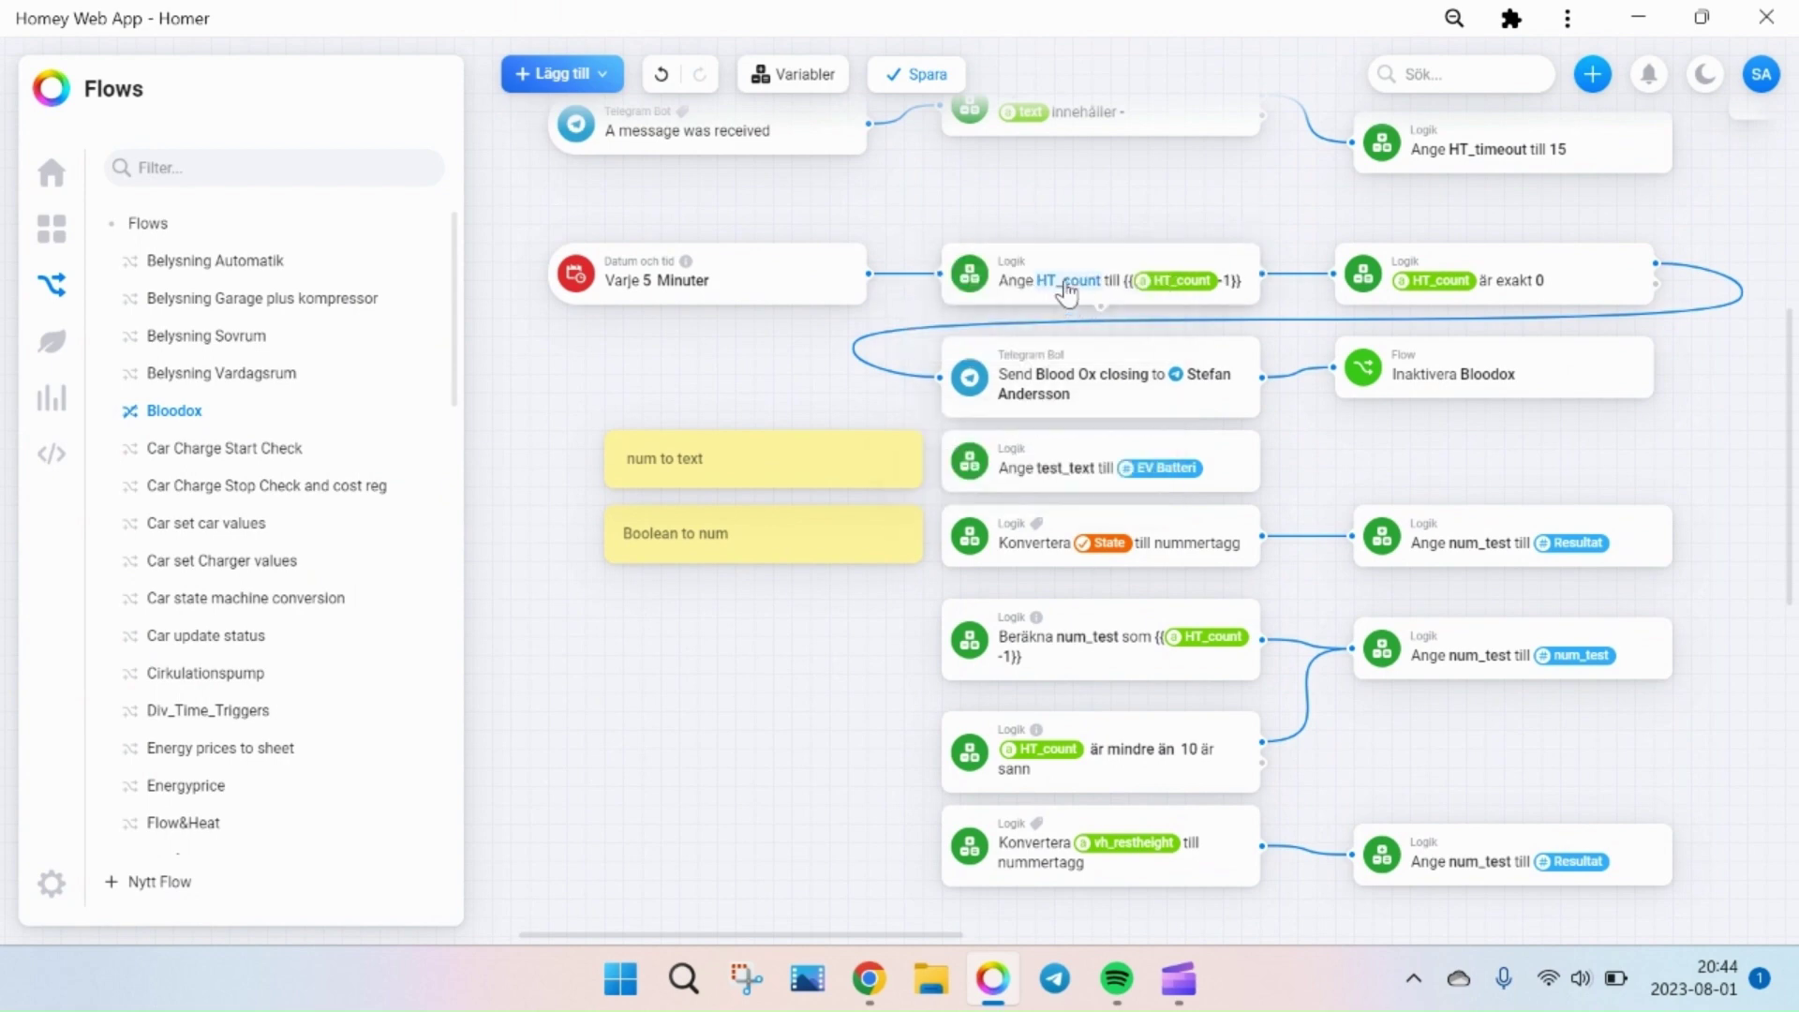
{"action": "scroll", "coordinate": [1026, 609], "scroll_direction": "down", "scroll_amount": 2}
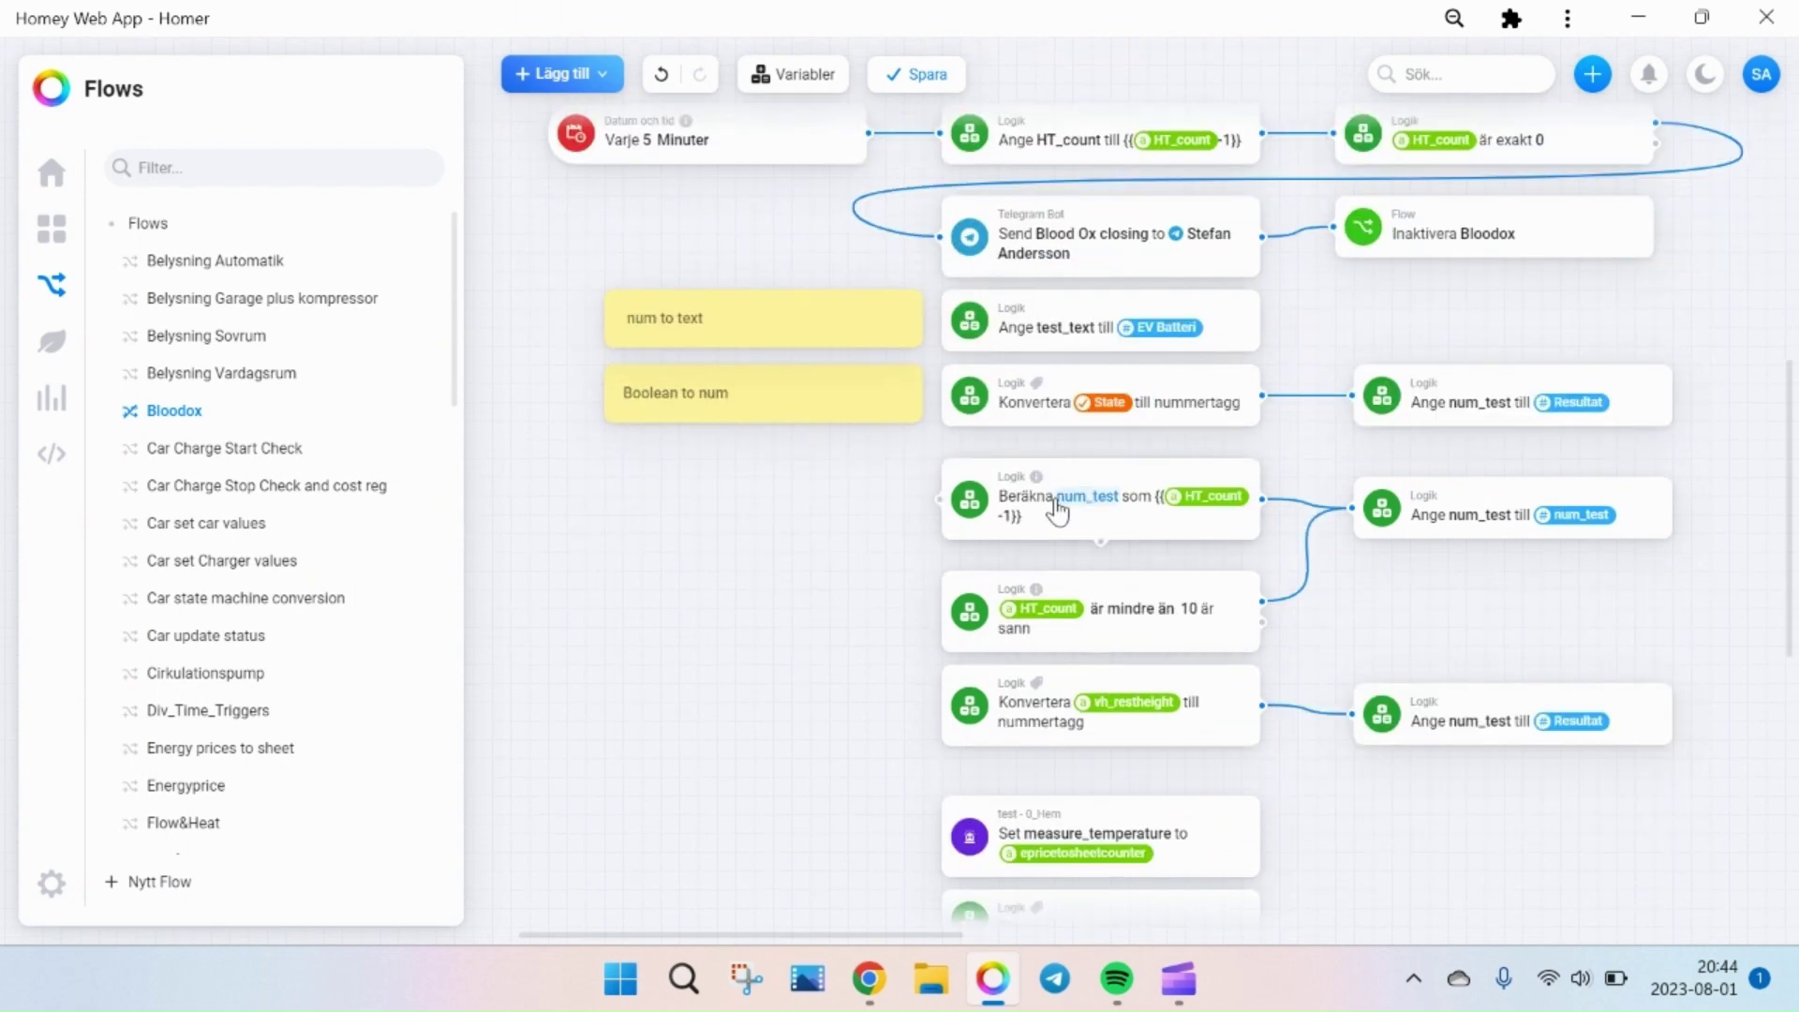
{"action": "right_click", "coordinate": [1059, 511]}
{"action": "left_click", "coordinate": [1064, 534]}
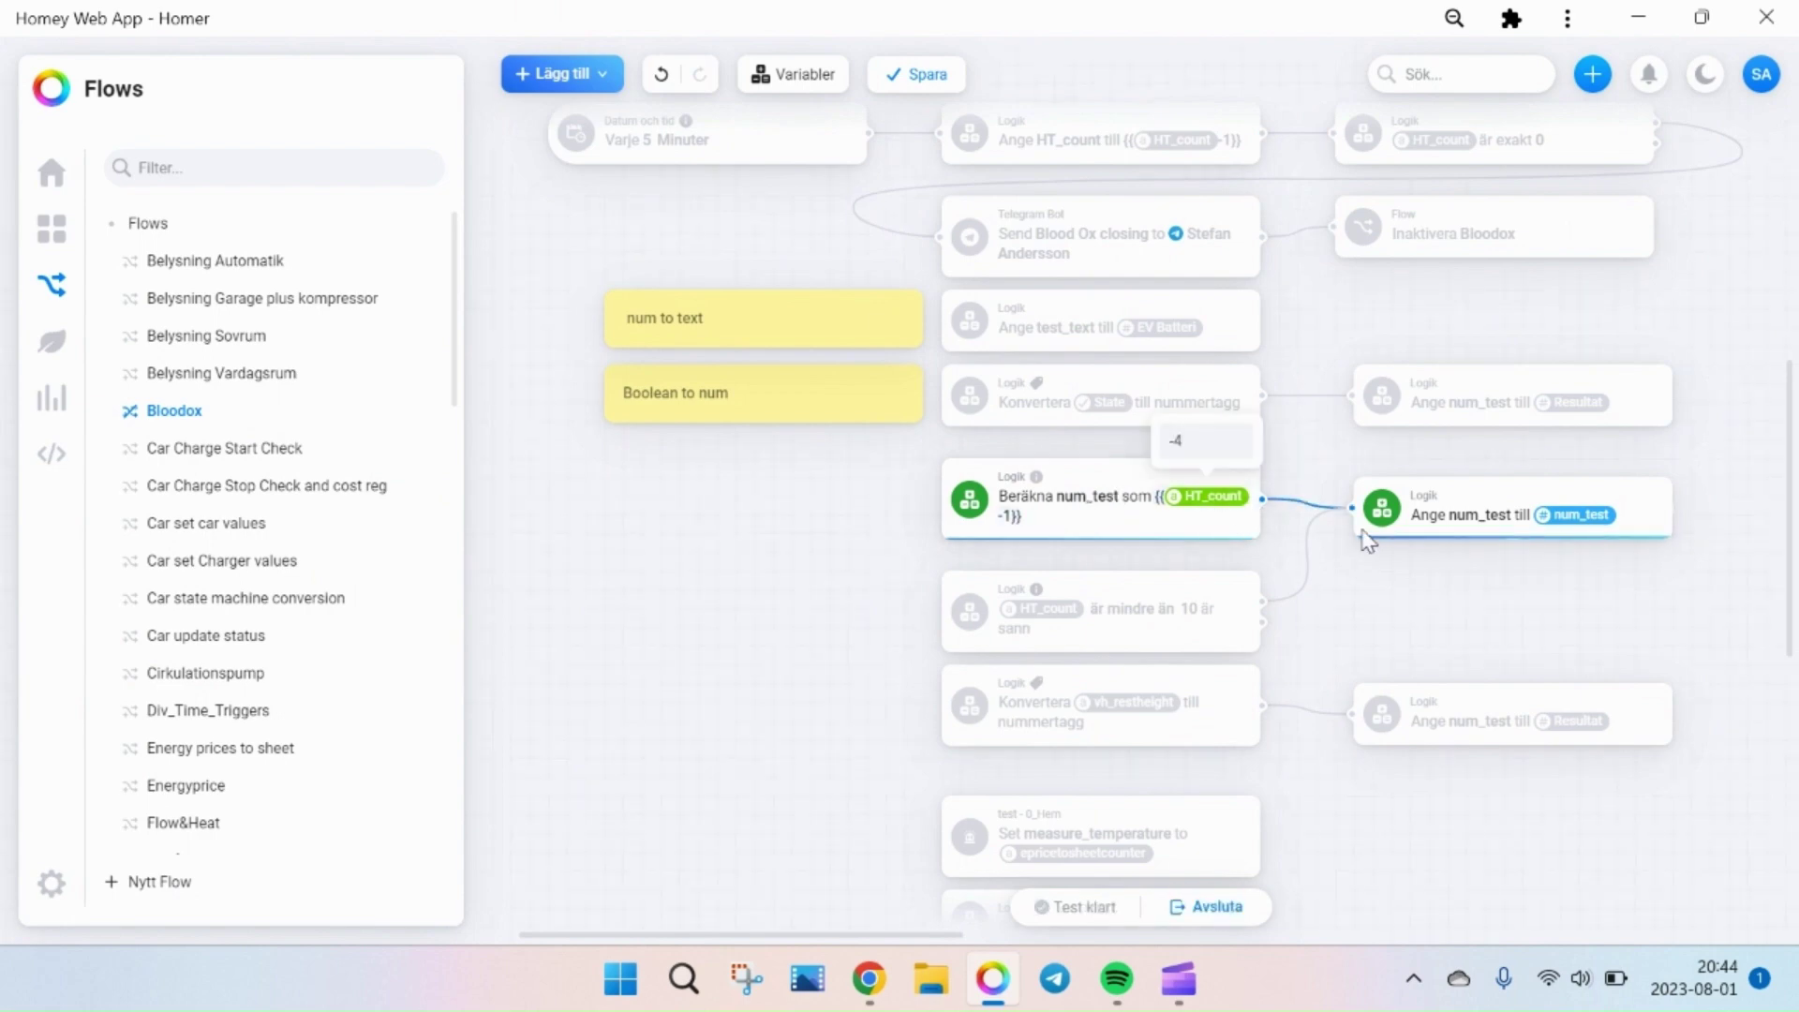
{"action": "mouse_move", "coordinate": [1591, 525]}
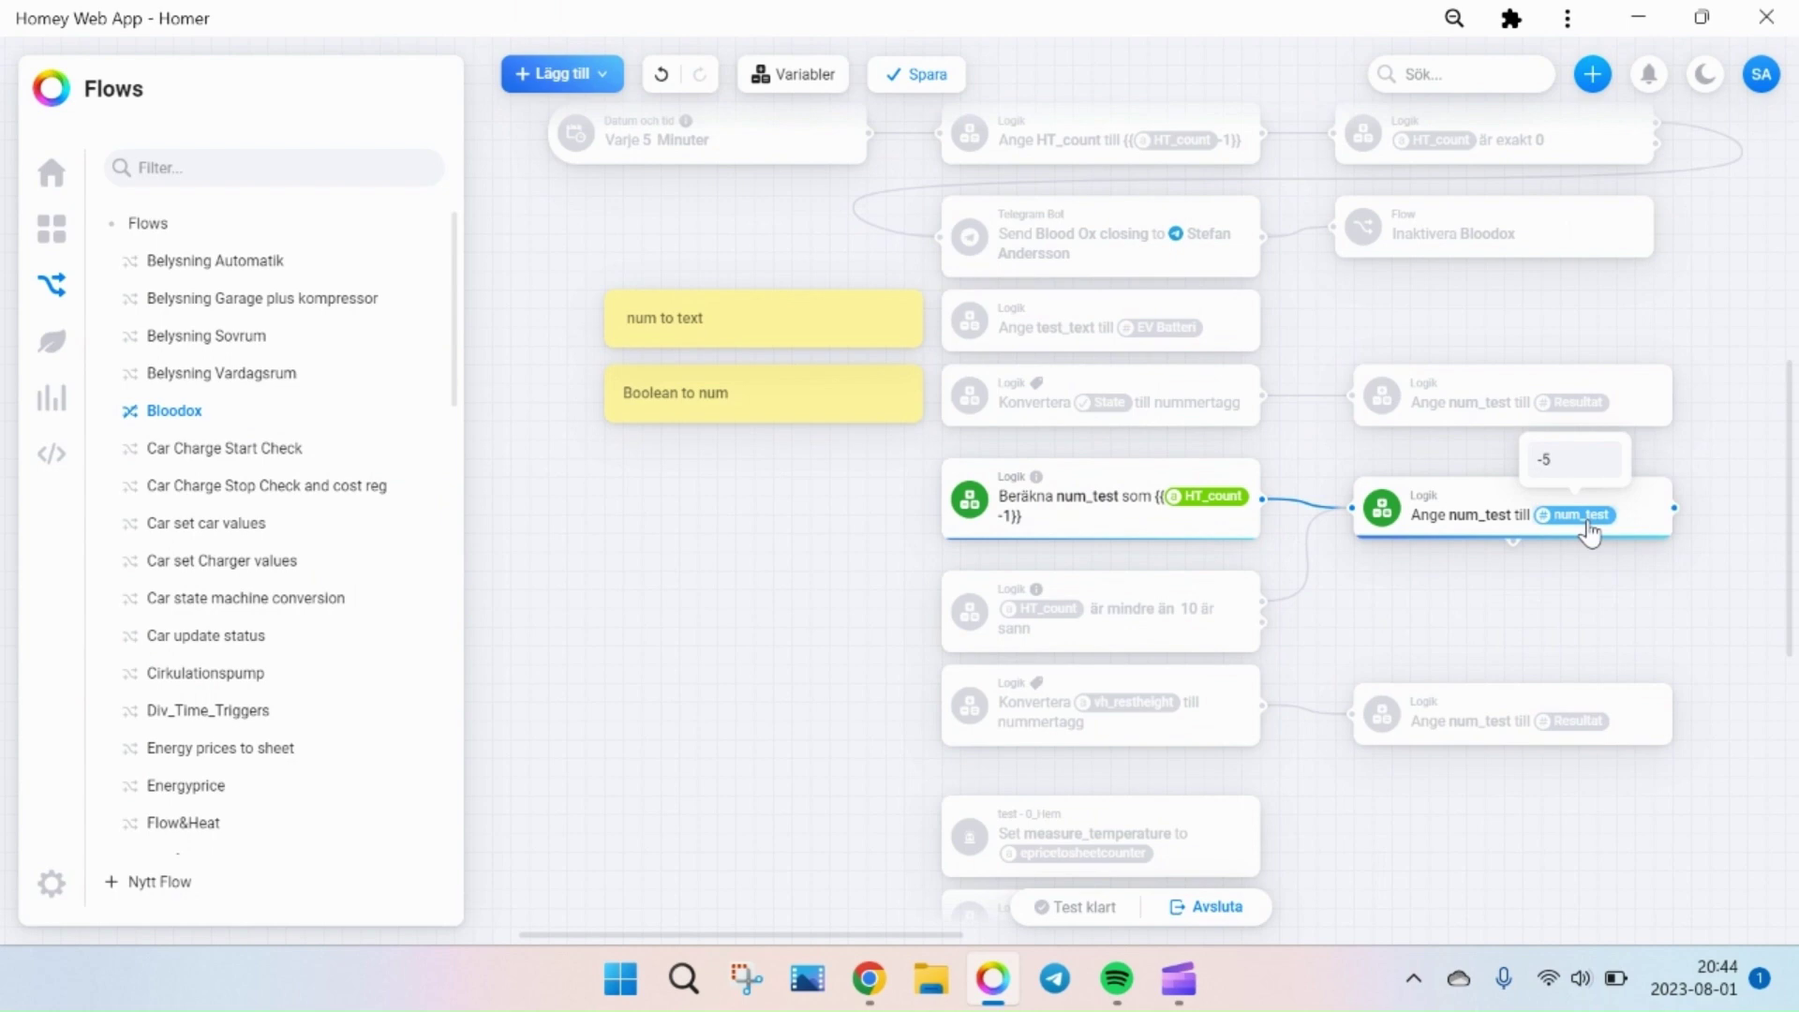
{"action": "mouse_move", "coordinate": [1473, 541]}
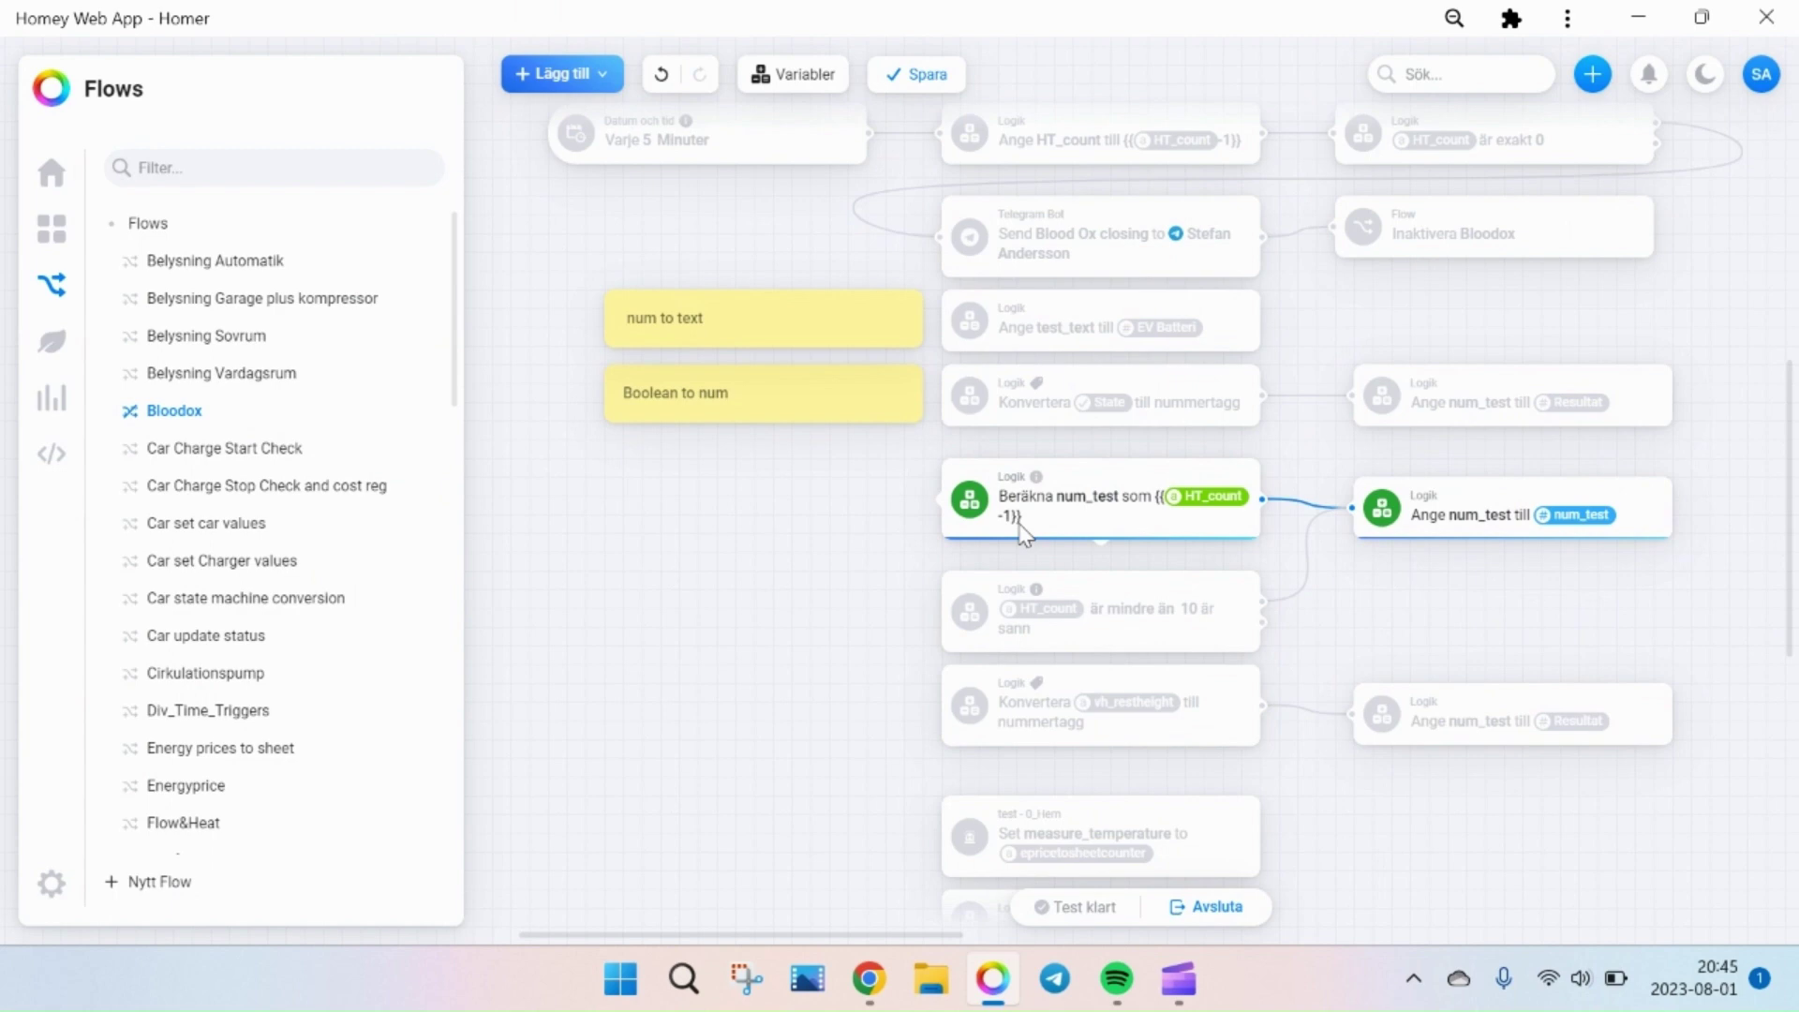
{"action": "left_click", "coordinate": [974, 529]}
{"action": "left_click", "coordinate": [968, 543]}
{"action": "left_click", "coordinate": [1216, 905]}
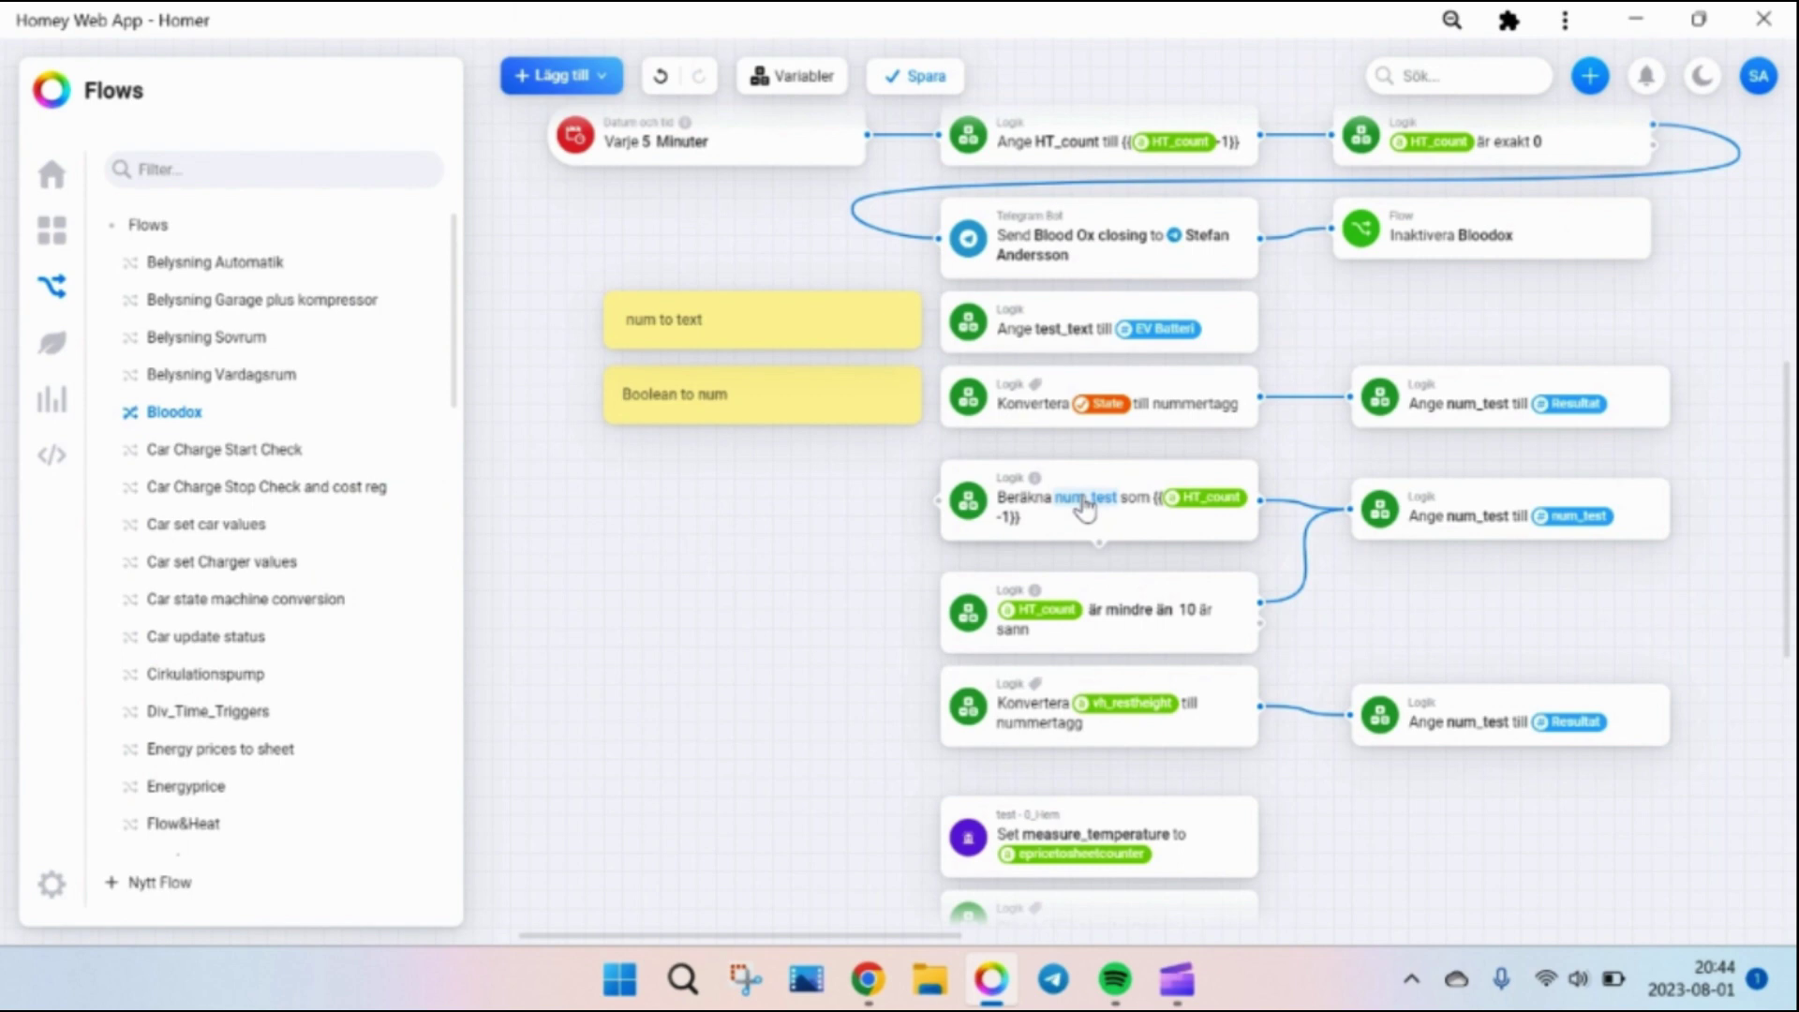
- Browse the Logik 'Och…' condition cards without adding any
{"action": "scroll", "coordinate": [1296, 598], "scroll_direction": "down", "scroll_amount": 2}
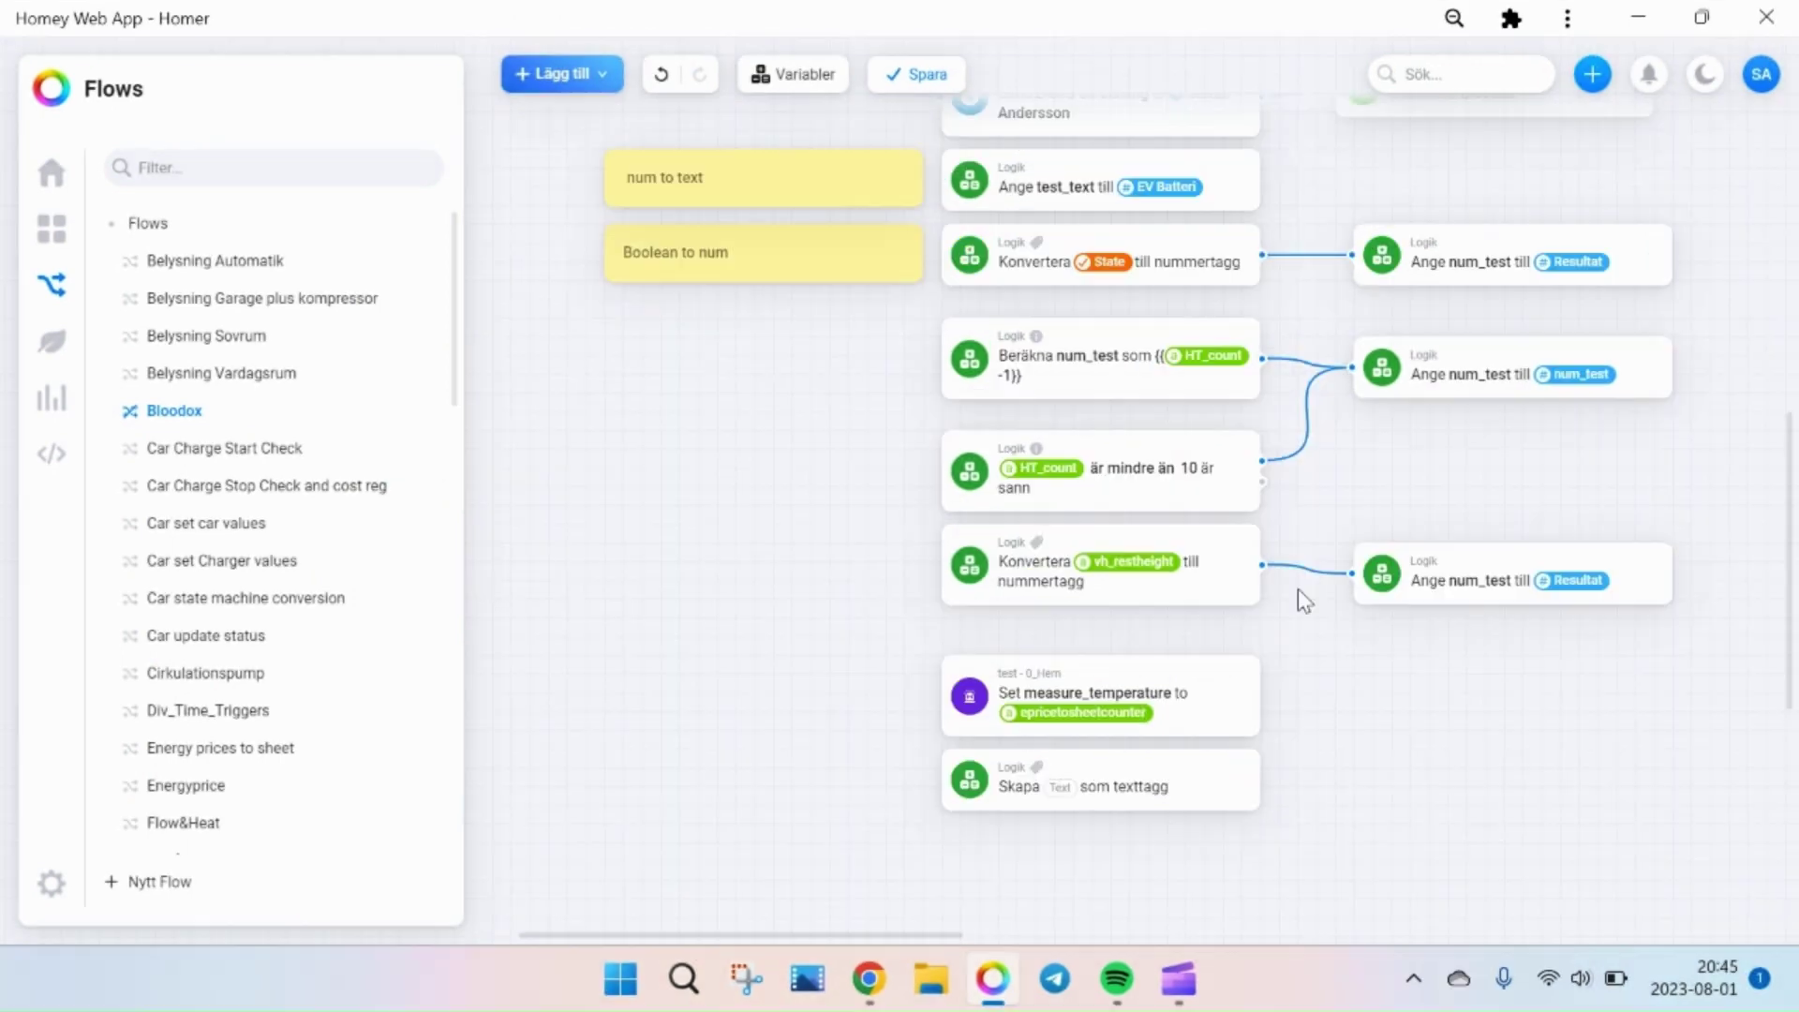
{"action": "scroll", "coordinate": [1297, 598], "scroll_direction": "up", "scroll_amount": 2}
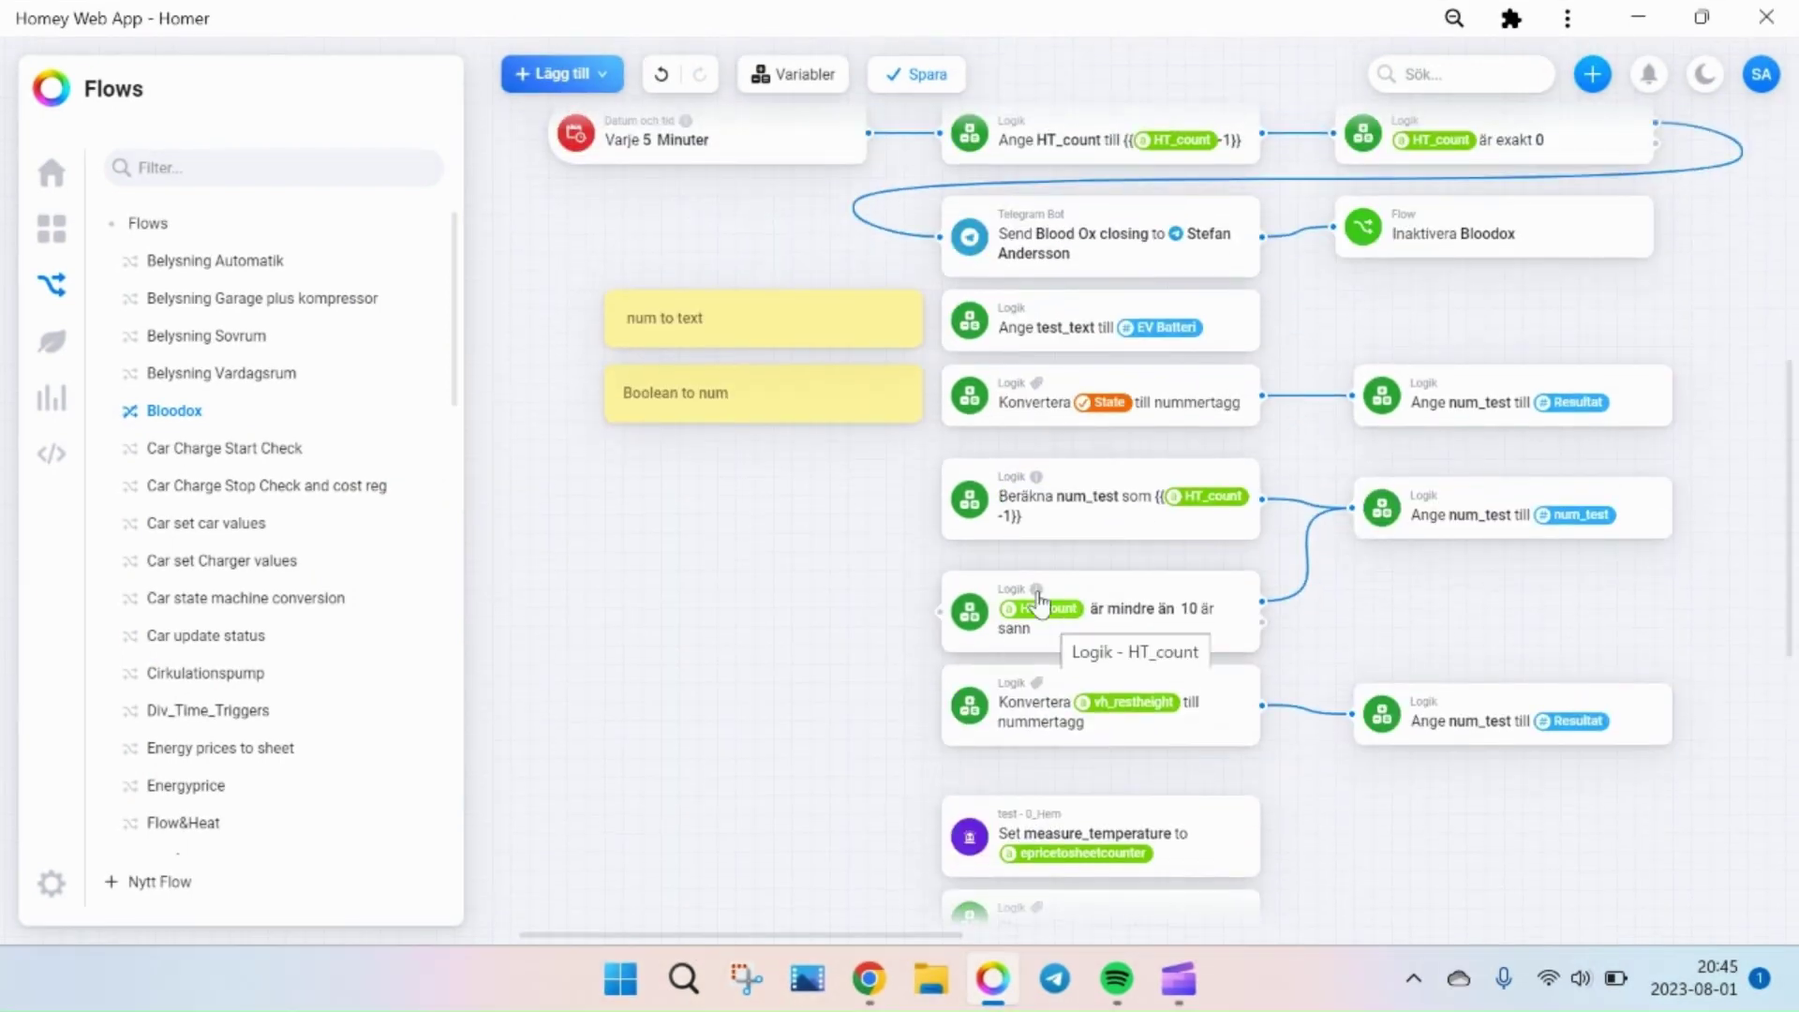
{"action": "left_click", "coordinate": [573, 77]}
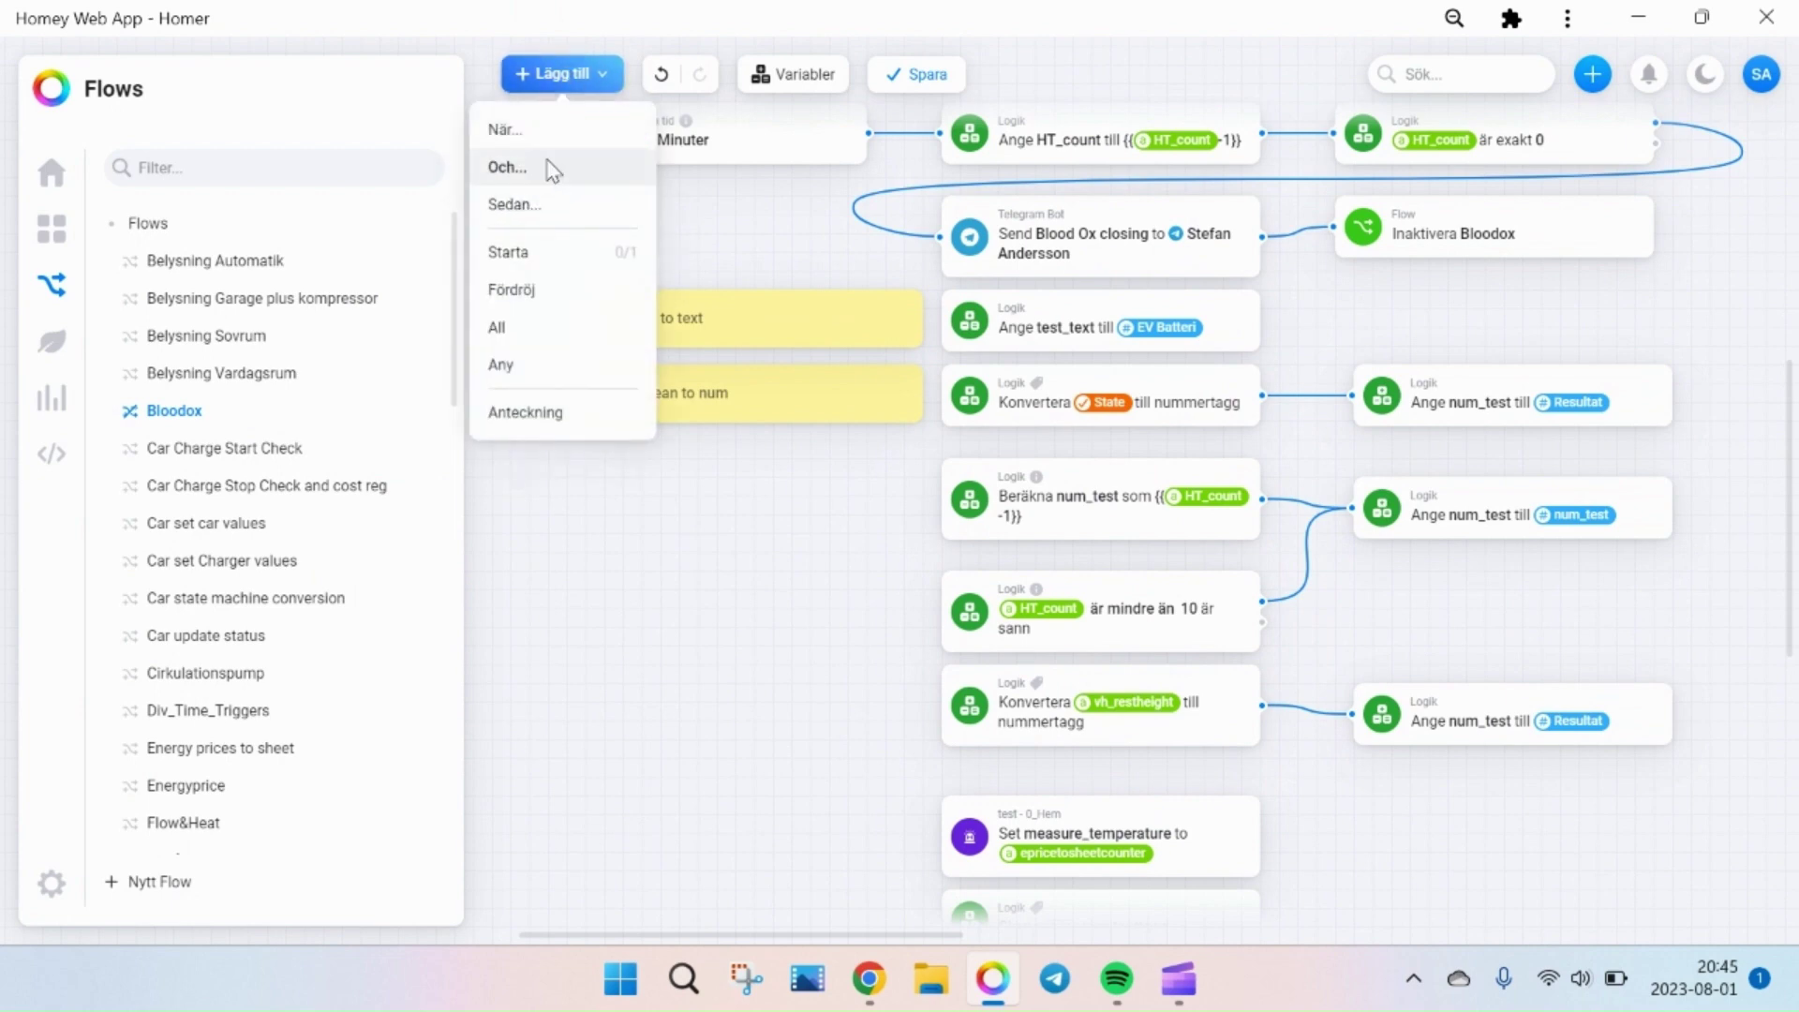
{"action": "left_click", "coordinate": [550, 166]}
{"action": "left_click", "coordinate": [417, 356]}
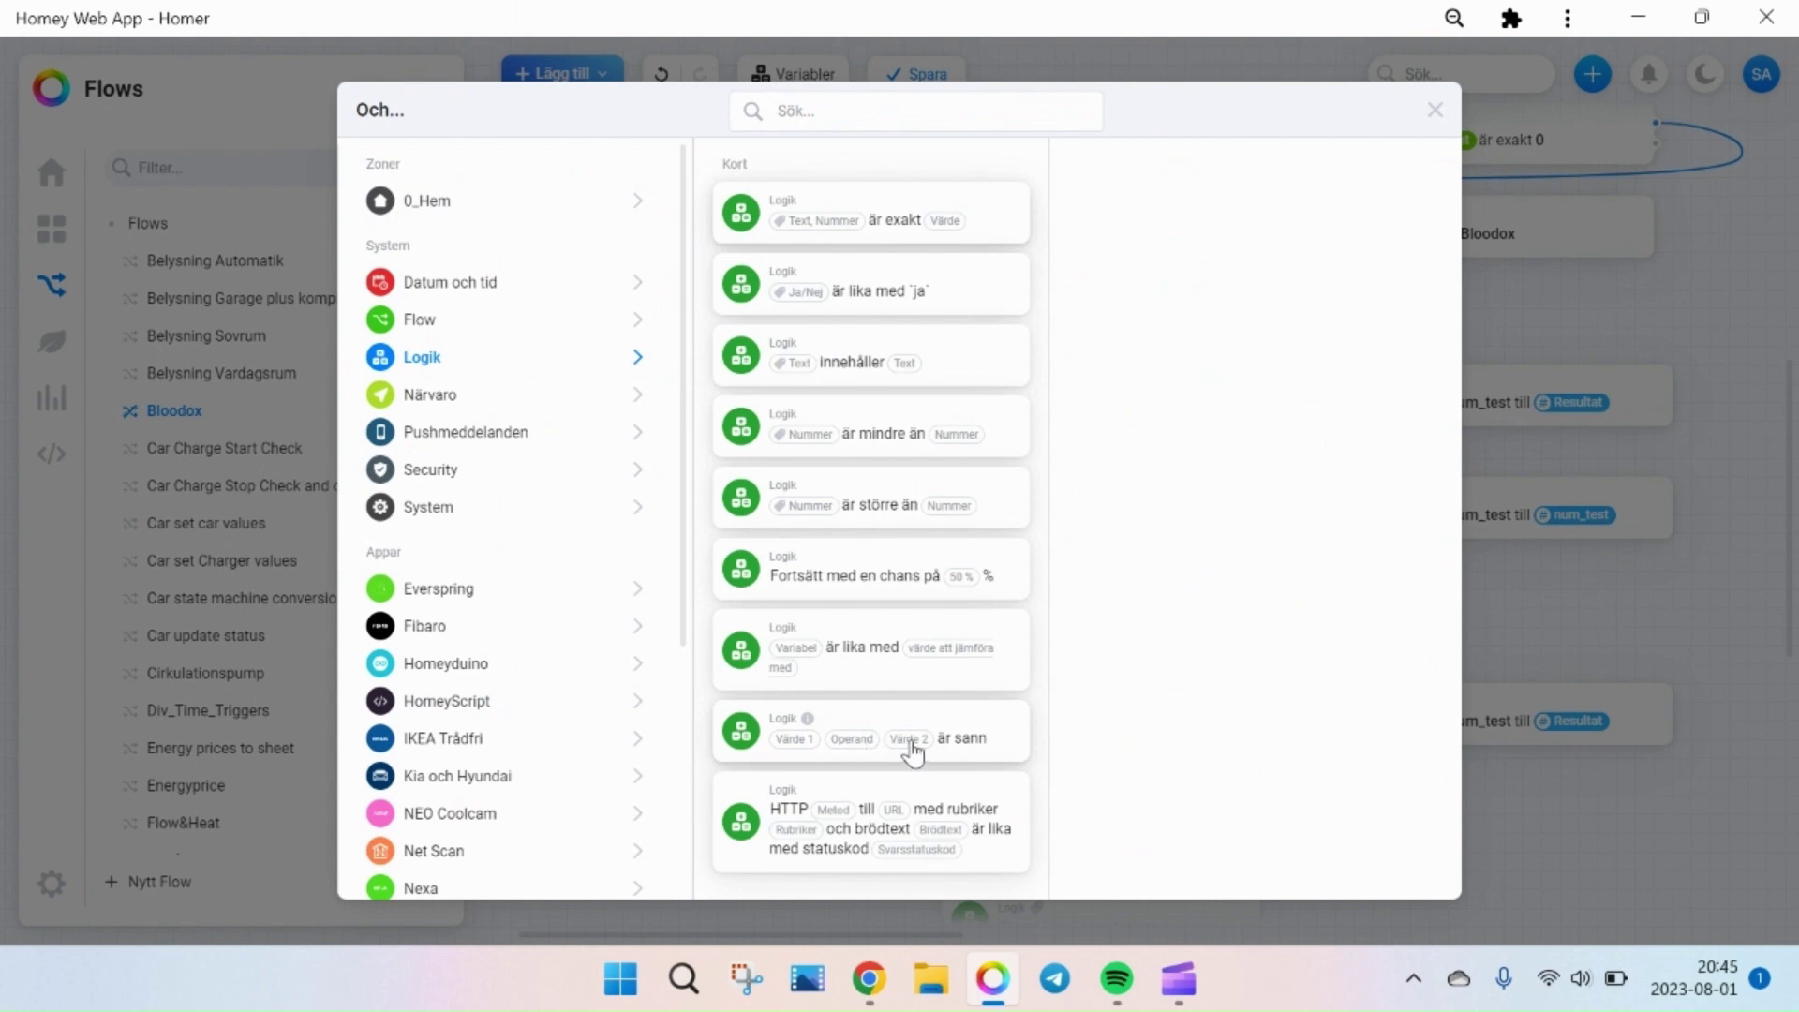
{"action": "left_click", "coordinate": [1435, 109]}
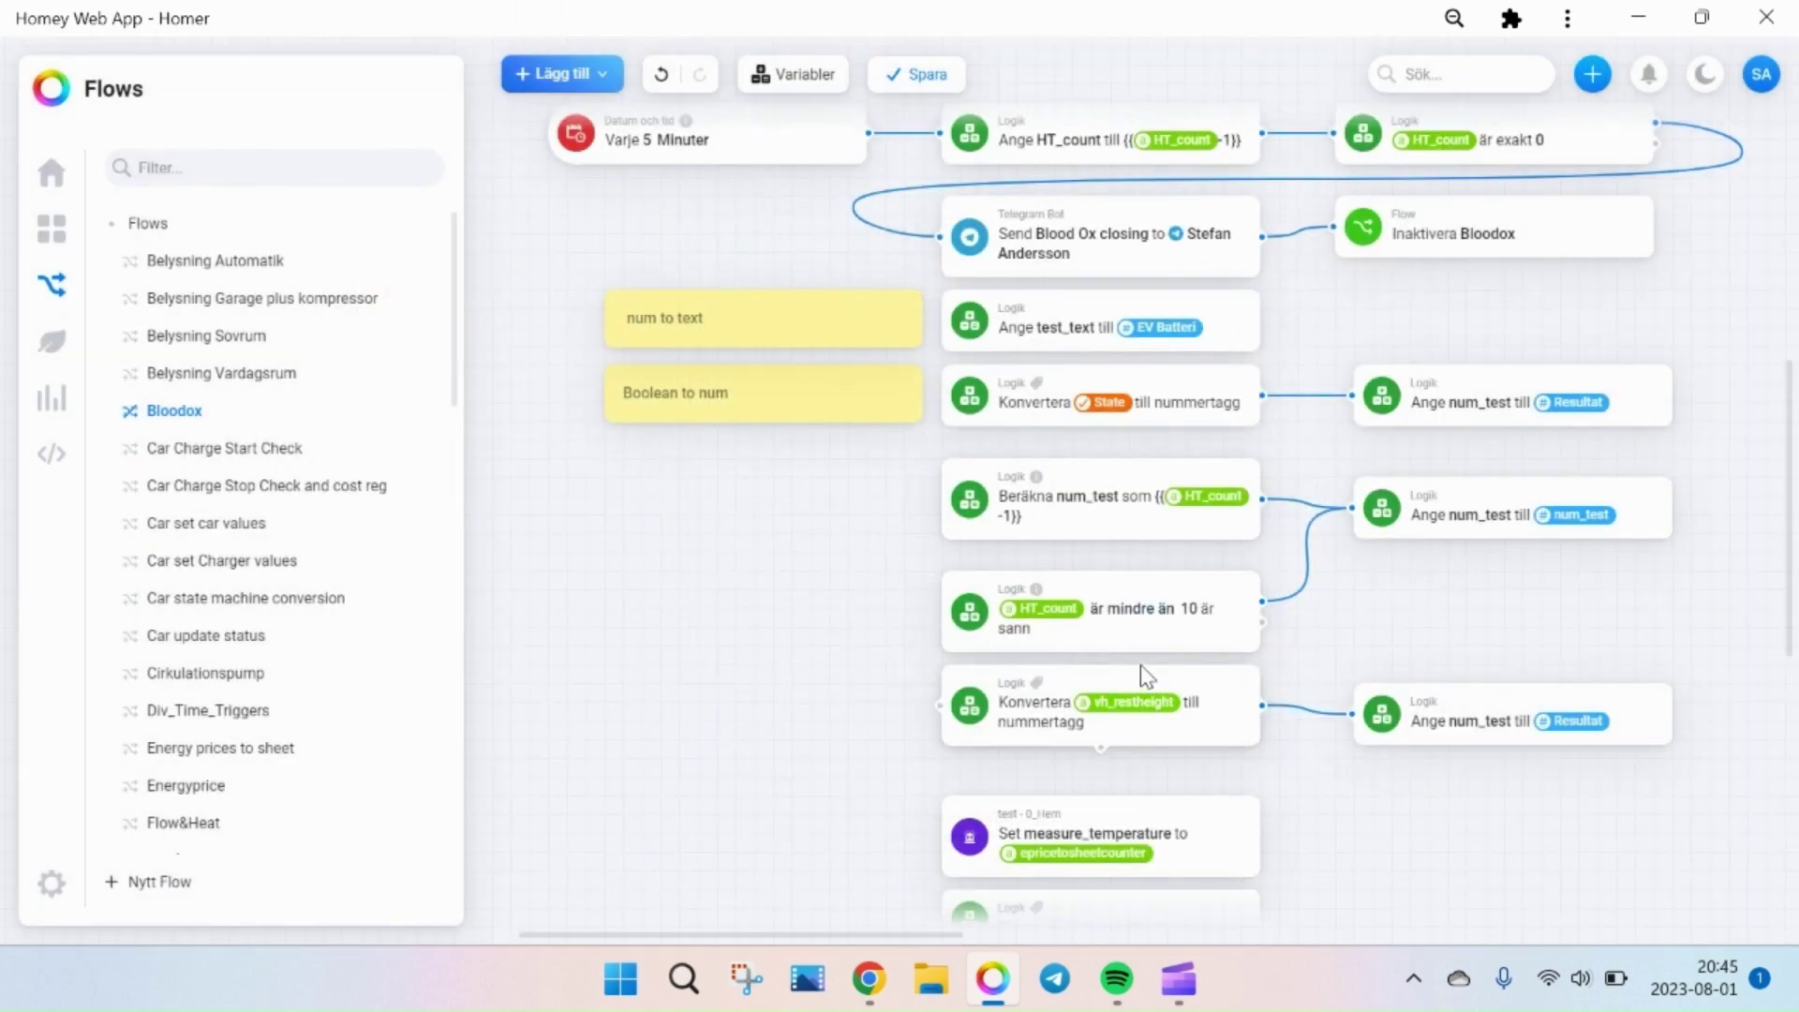
- Switch the HT_count check to 'är mer än 10', testing from that card before and after
{"action": "right_click", "coordinate": [972, 639]}
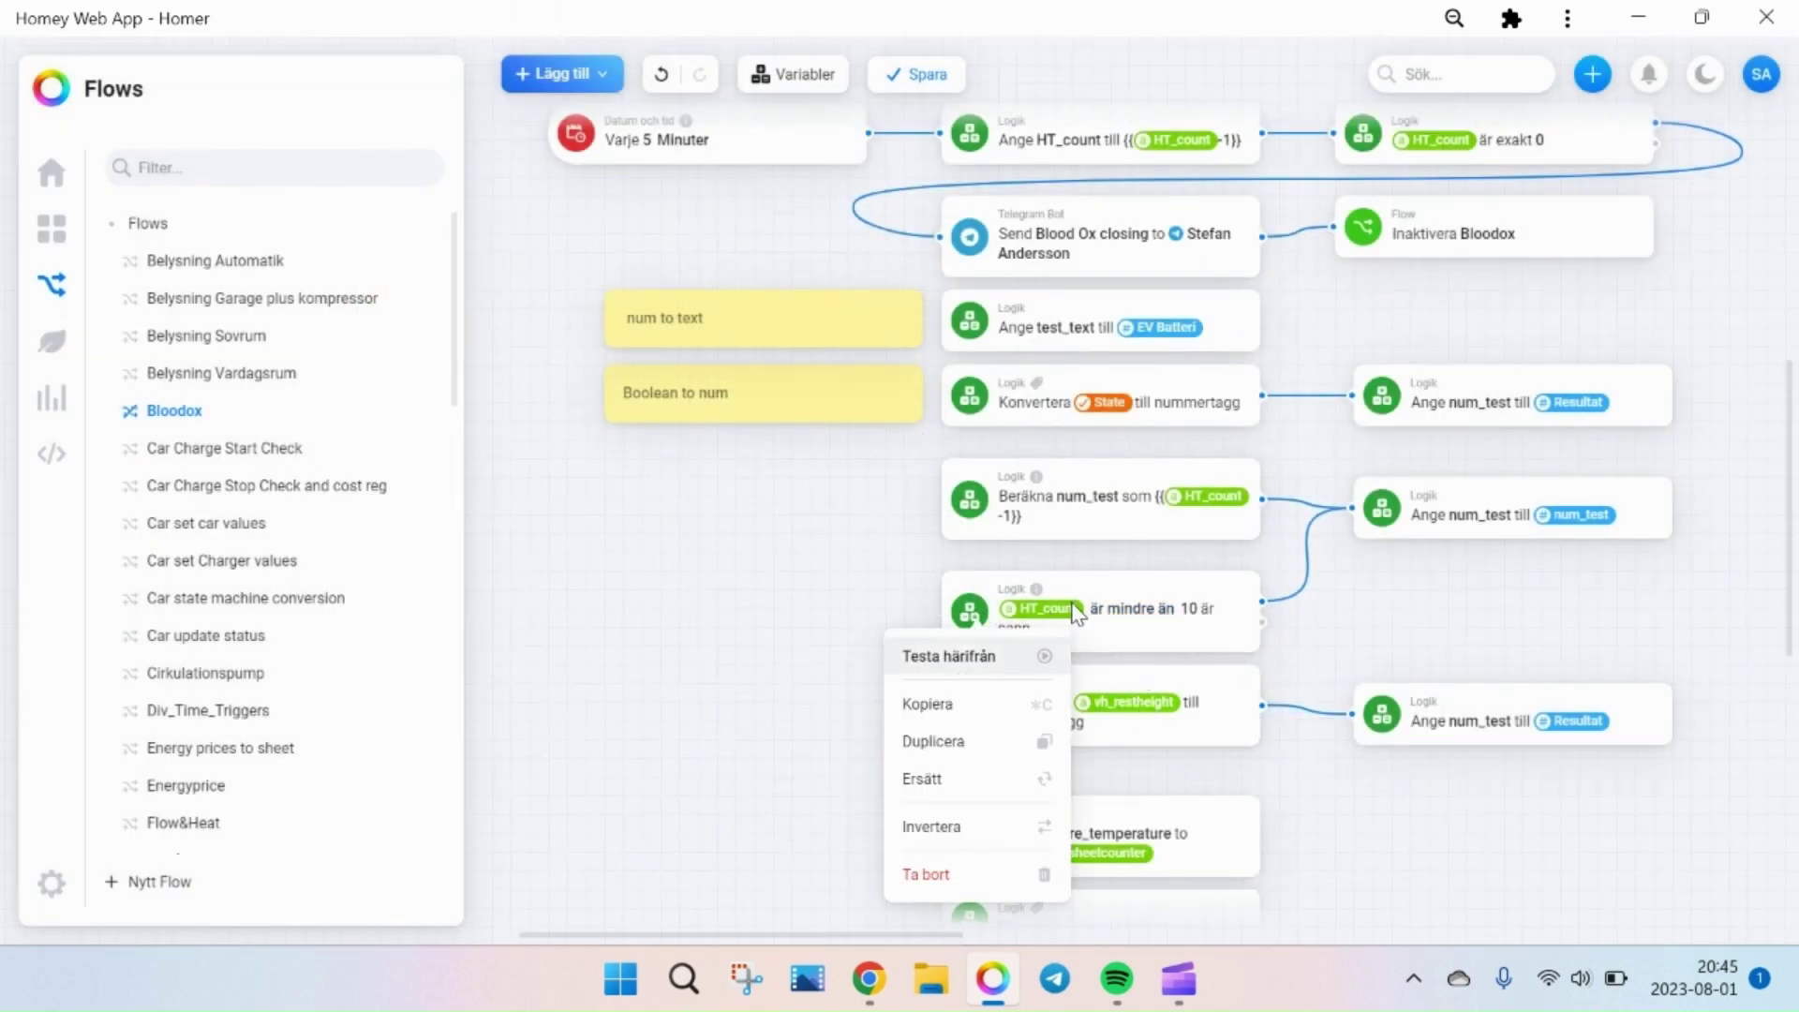
{"action": "left_click", "coordinate": [975, 654]}
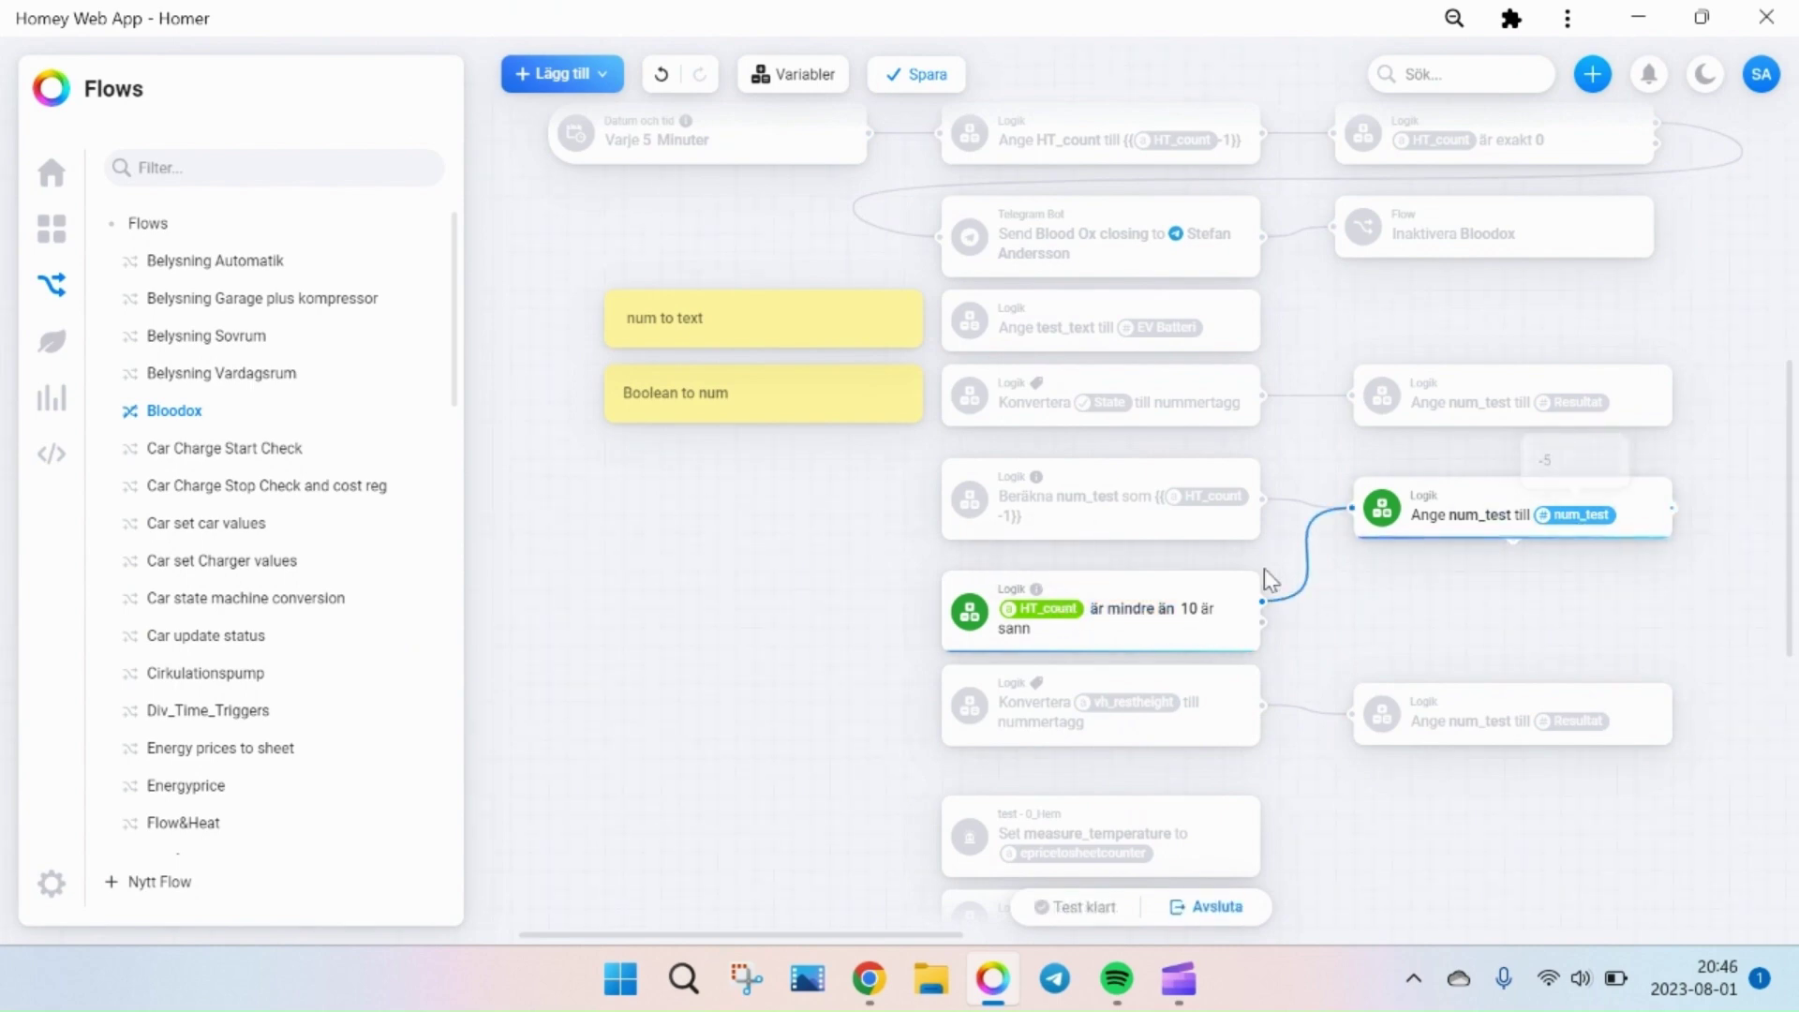
{"action": "left_click", "coordinate": [1129, 611]}
{"action": "left_click", "coordinate": [1108, 682]}
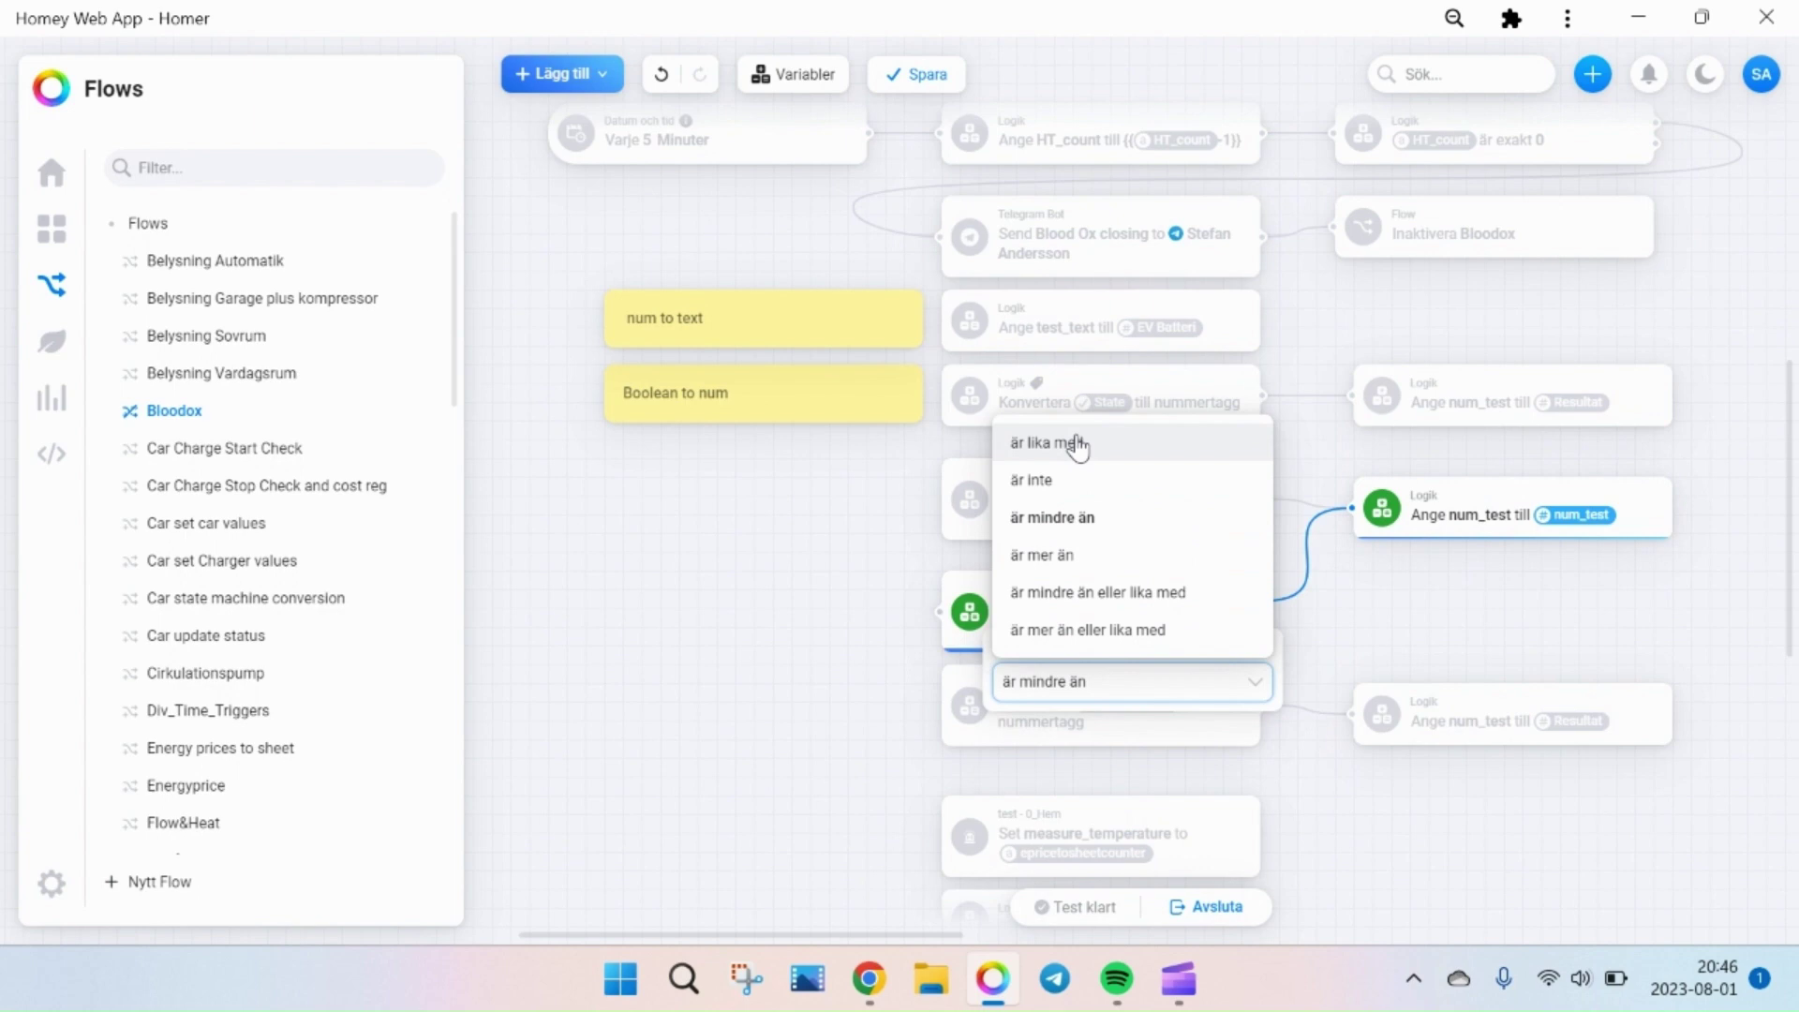
{"action": "left_click", "coordinate": [1108, 560]}
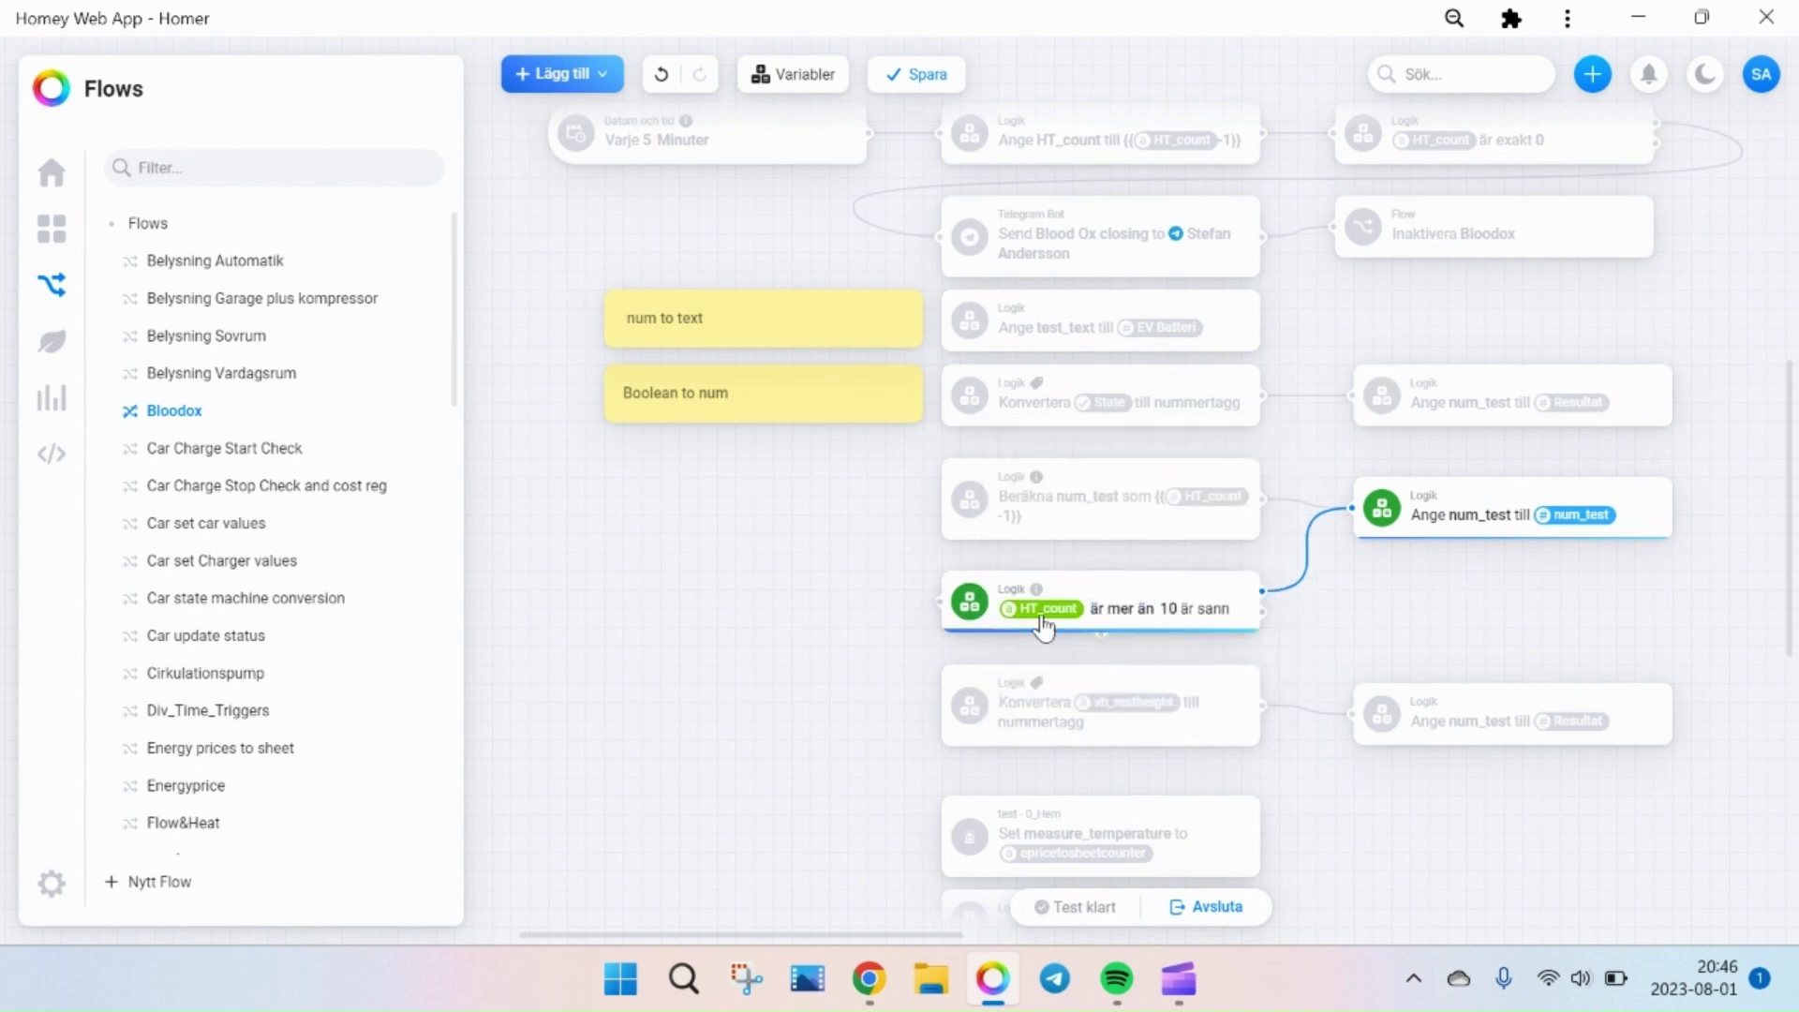
{"action": "right_click", "coordinate": [987, 604]}
{"action": "left_click", "coordinate": [965, 650]}
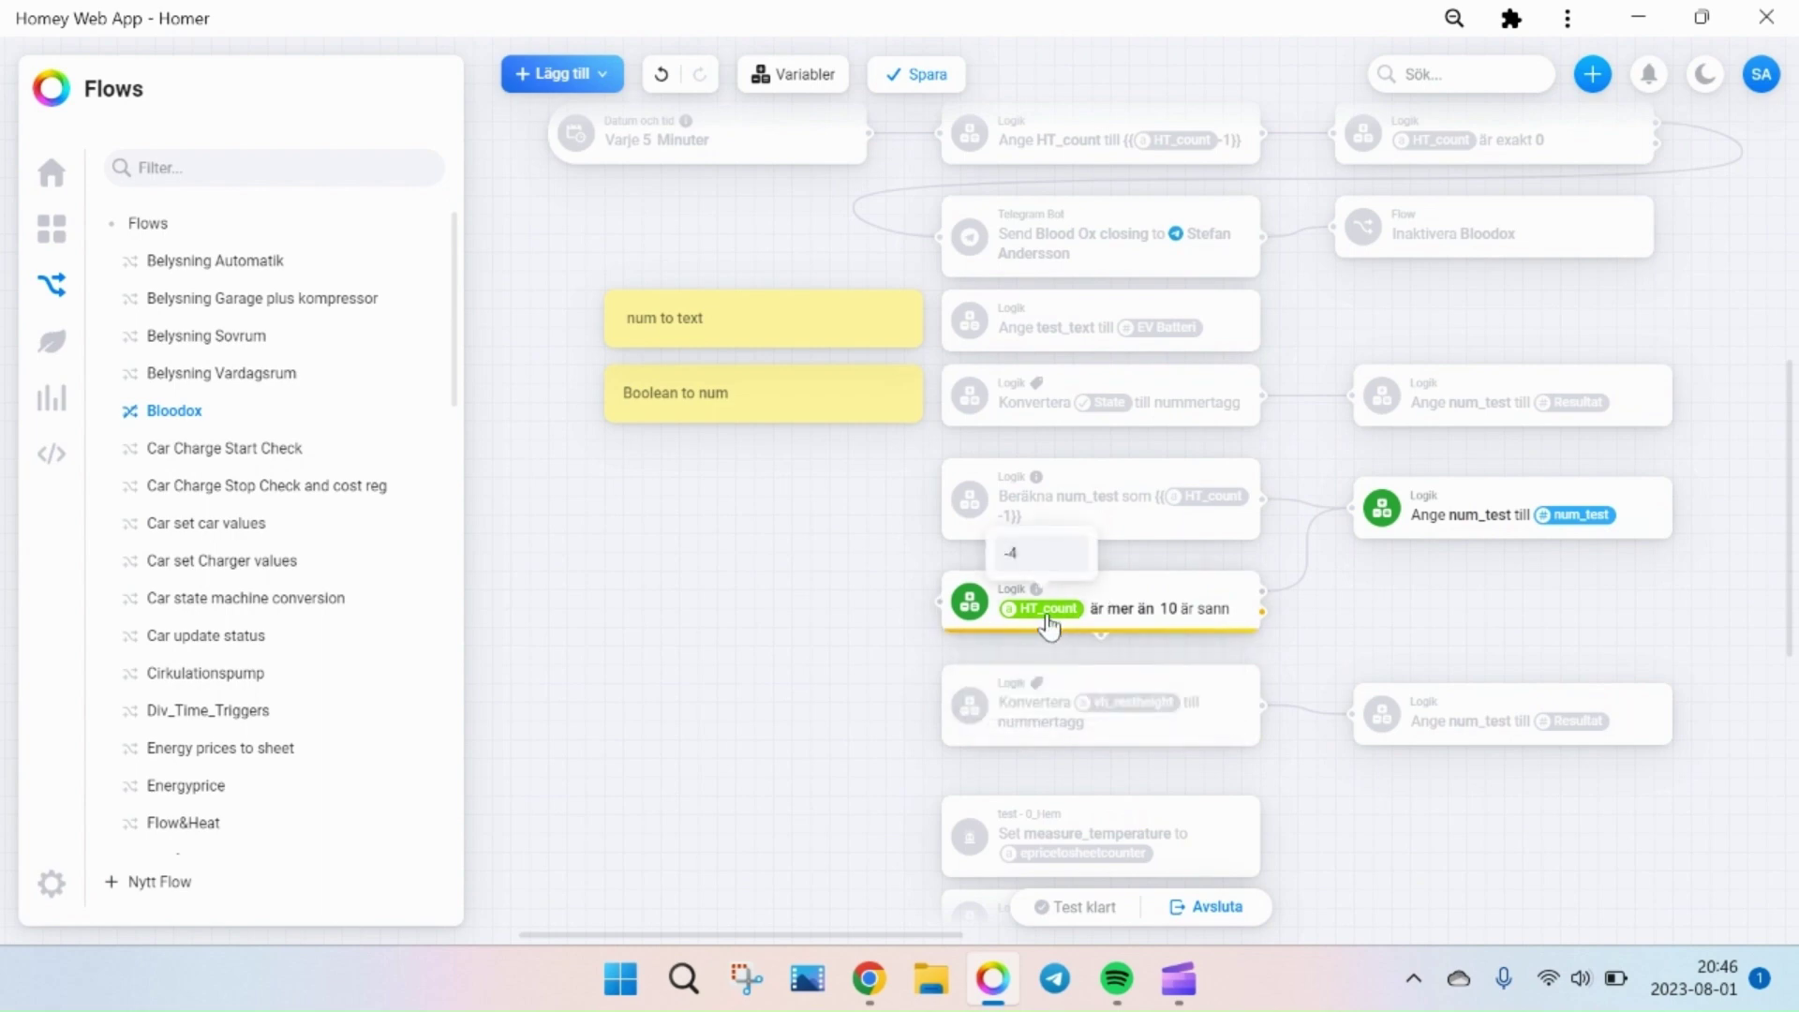
{"action": "left_click", "coordinate": [1214, 905]}
{"action": "scroll", "coordinate": [1177, 422], "scroll_direction": "down", "scroll_amount": 2}
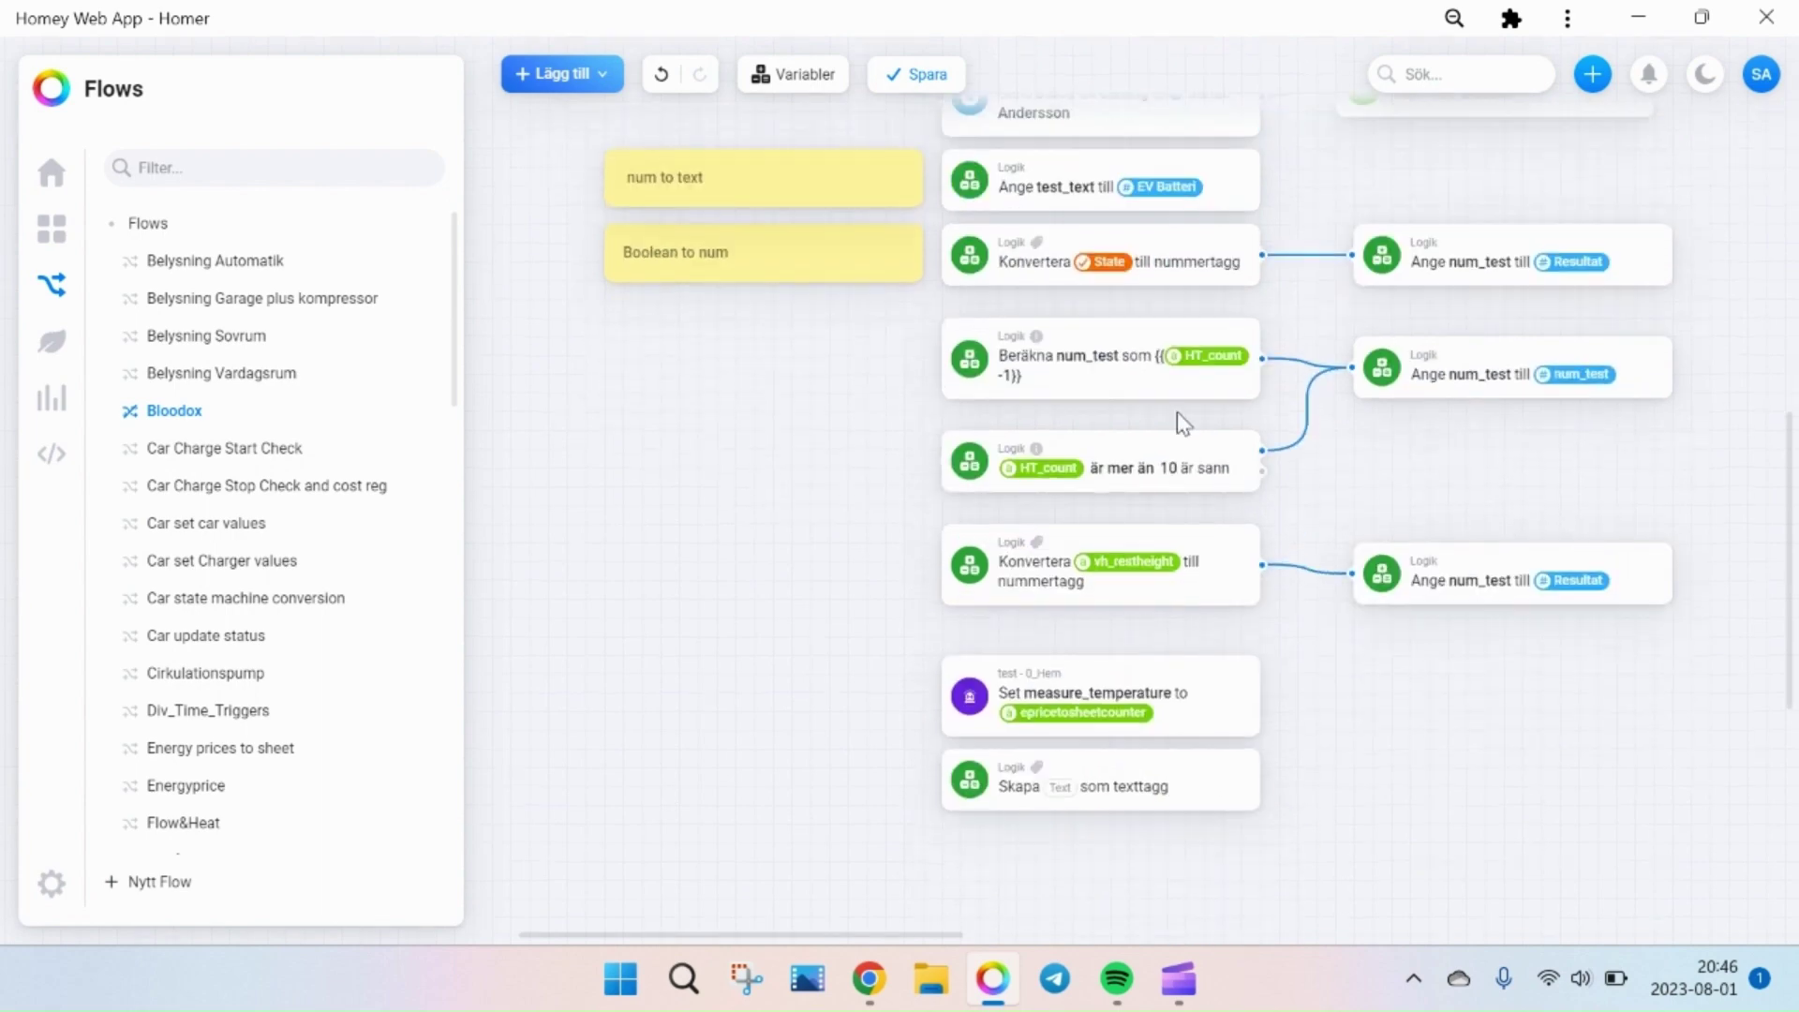
{"action": "left_click", "coordinate": [1169, 470]}
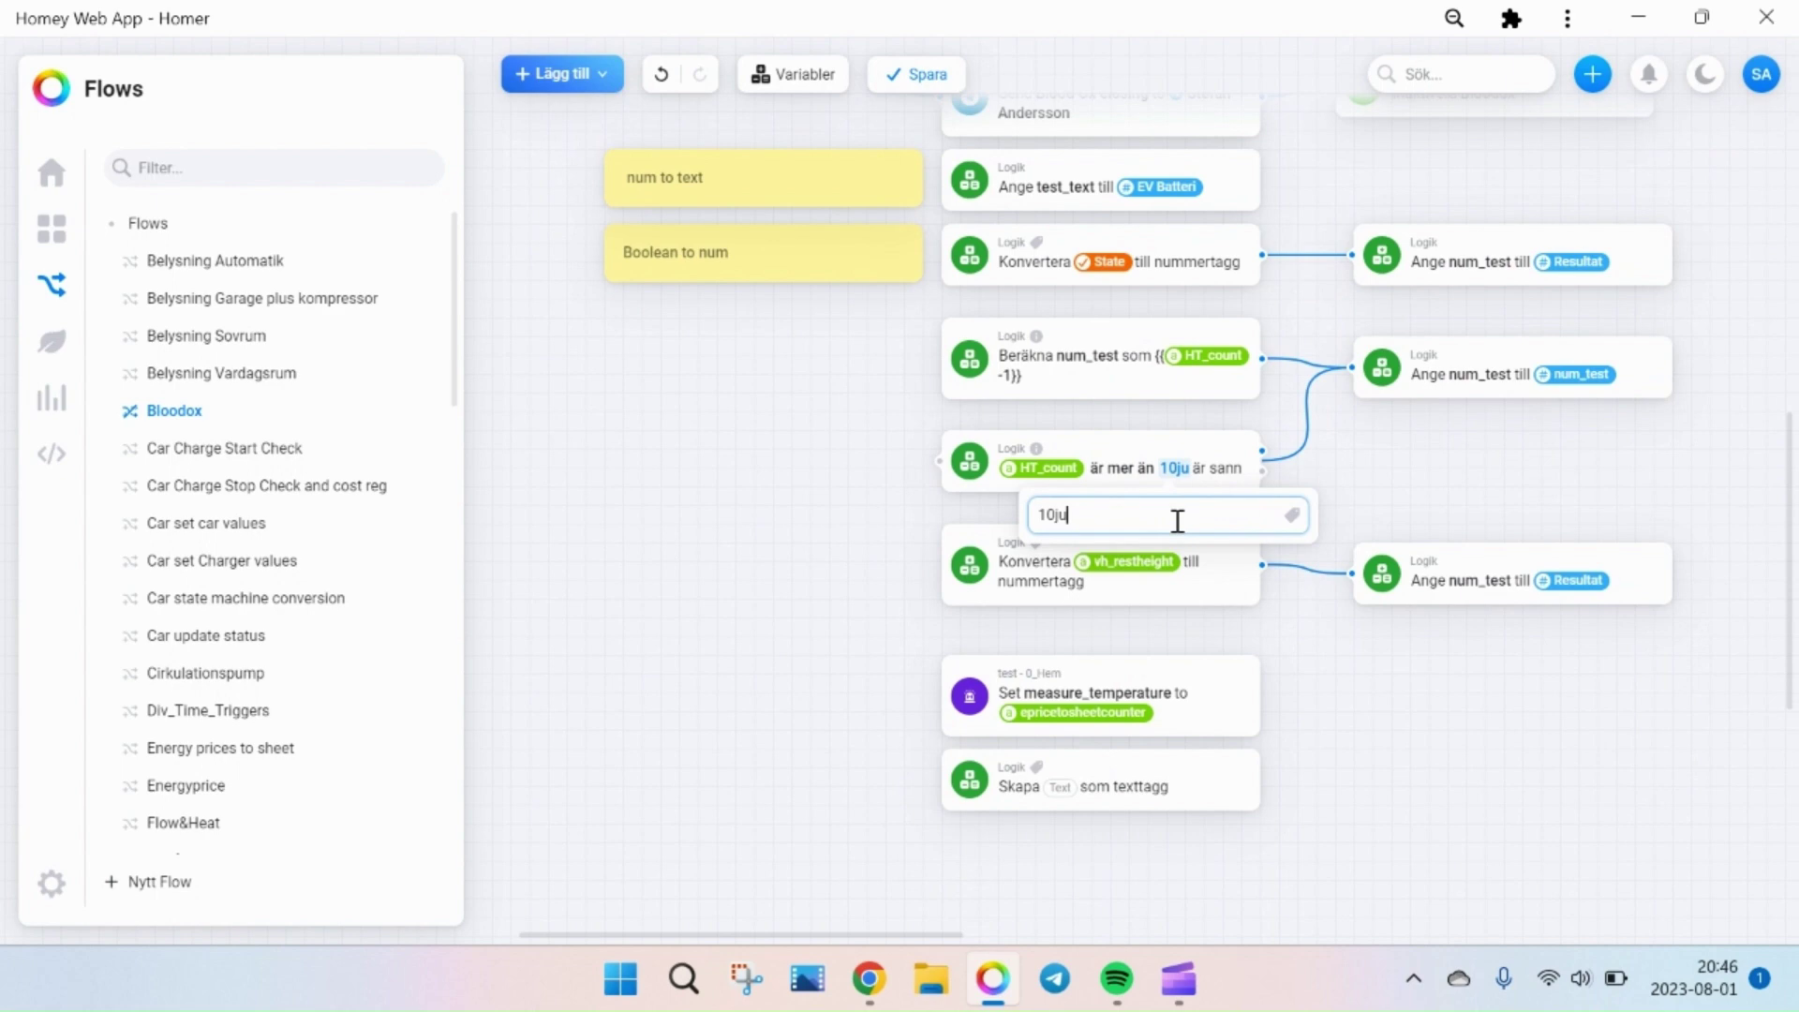
{"action": "left_click", "coordinate": [1291, 514]}
{"action": "scroll", "coordinate": [1237, 253], "scroll_direction": "down", "scroll_amount": 10}
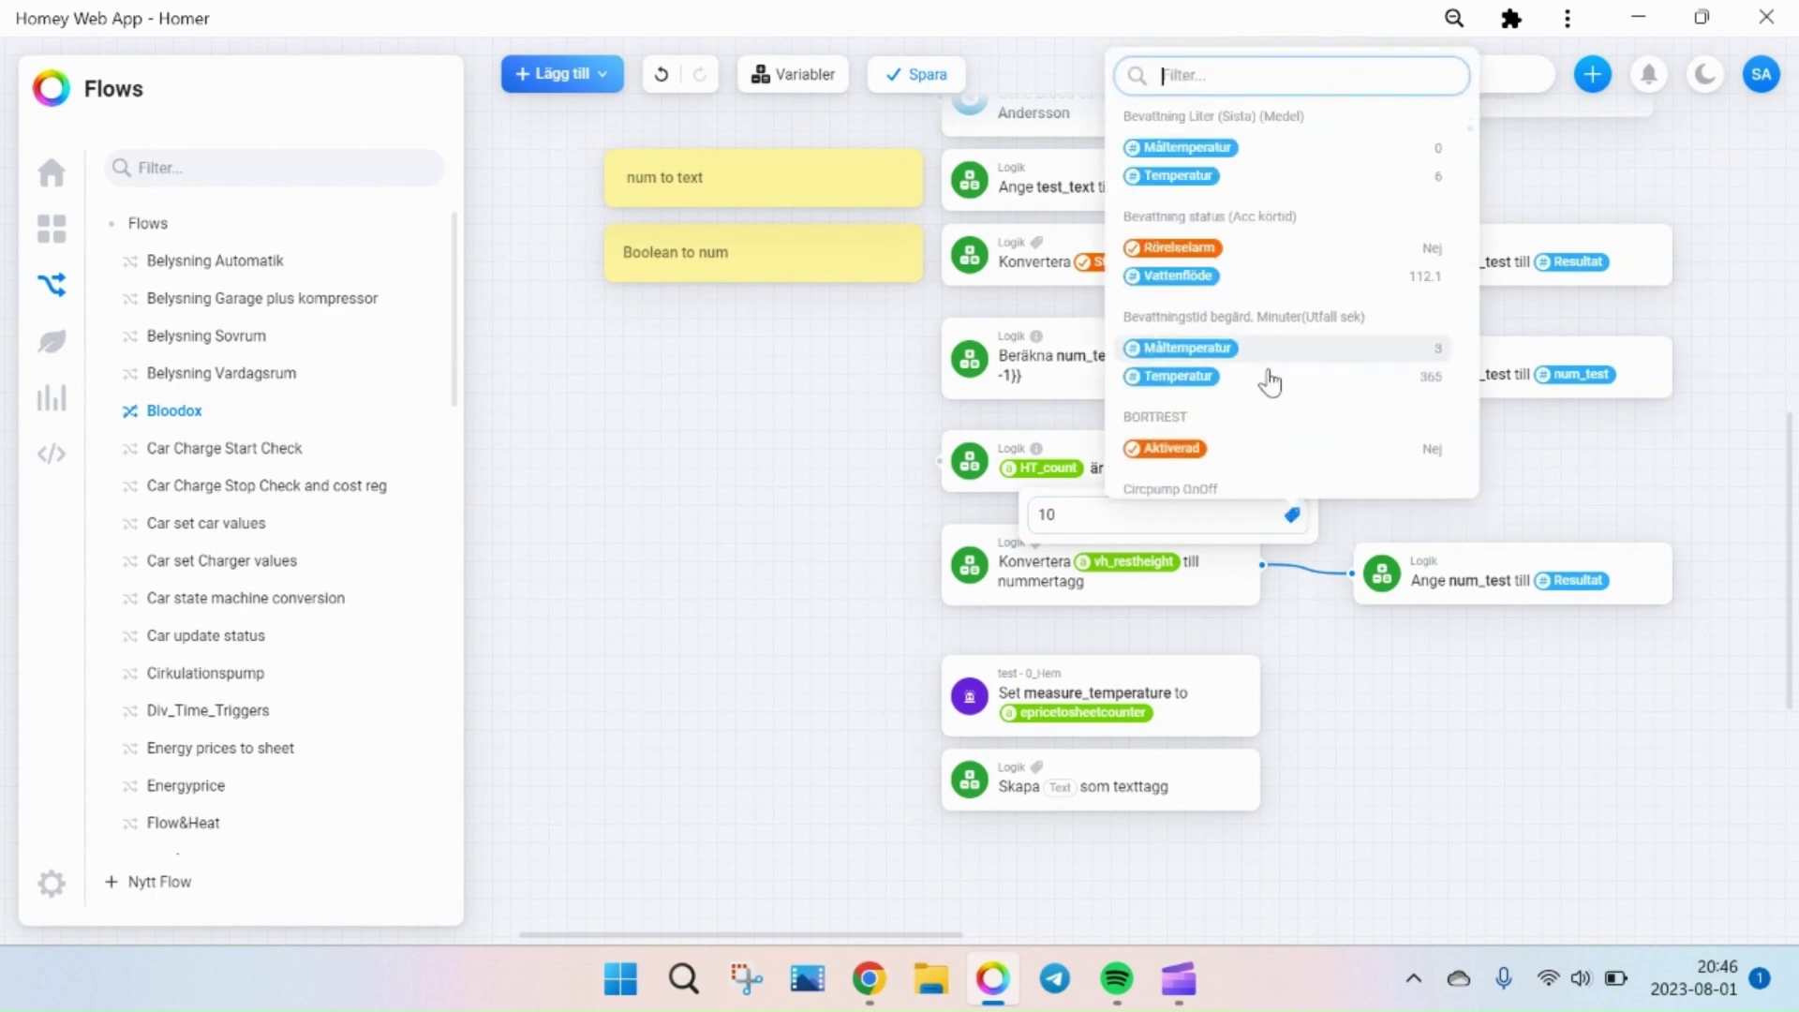
{"action": "scroll", "coordinate": [1208, 422], "scroll_direction": "down", "scroll_amount": 2}
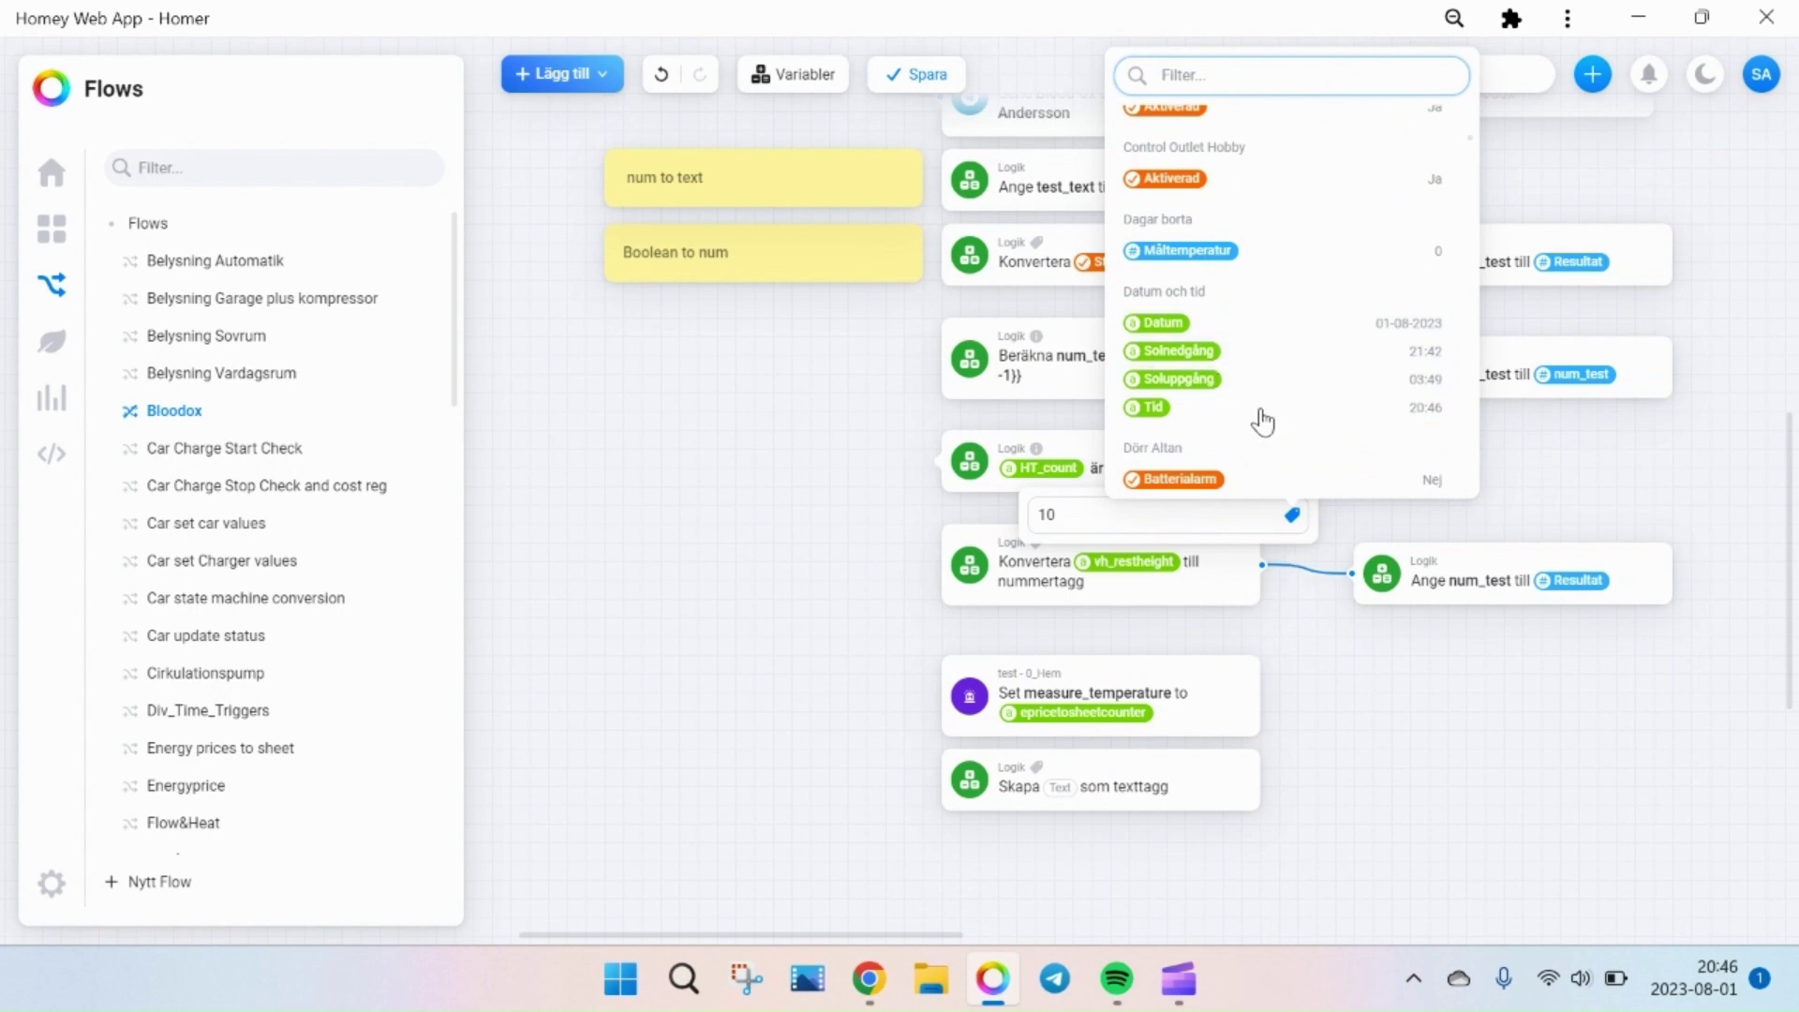
{"action": "left_click", "coordinate": [1309, 610]}
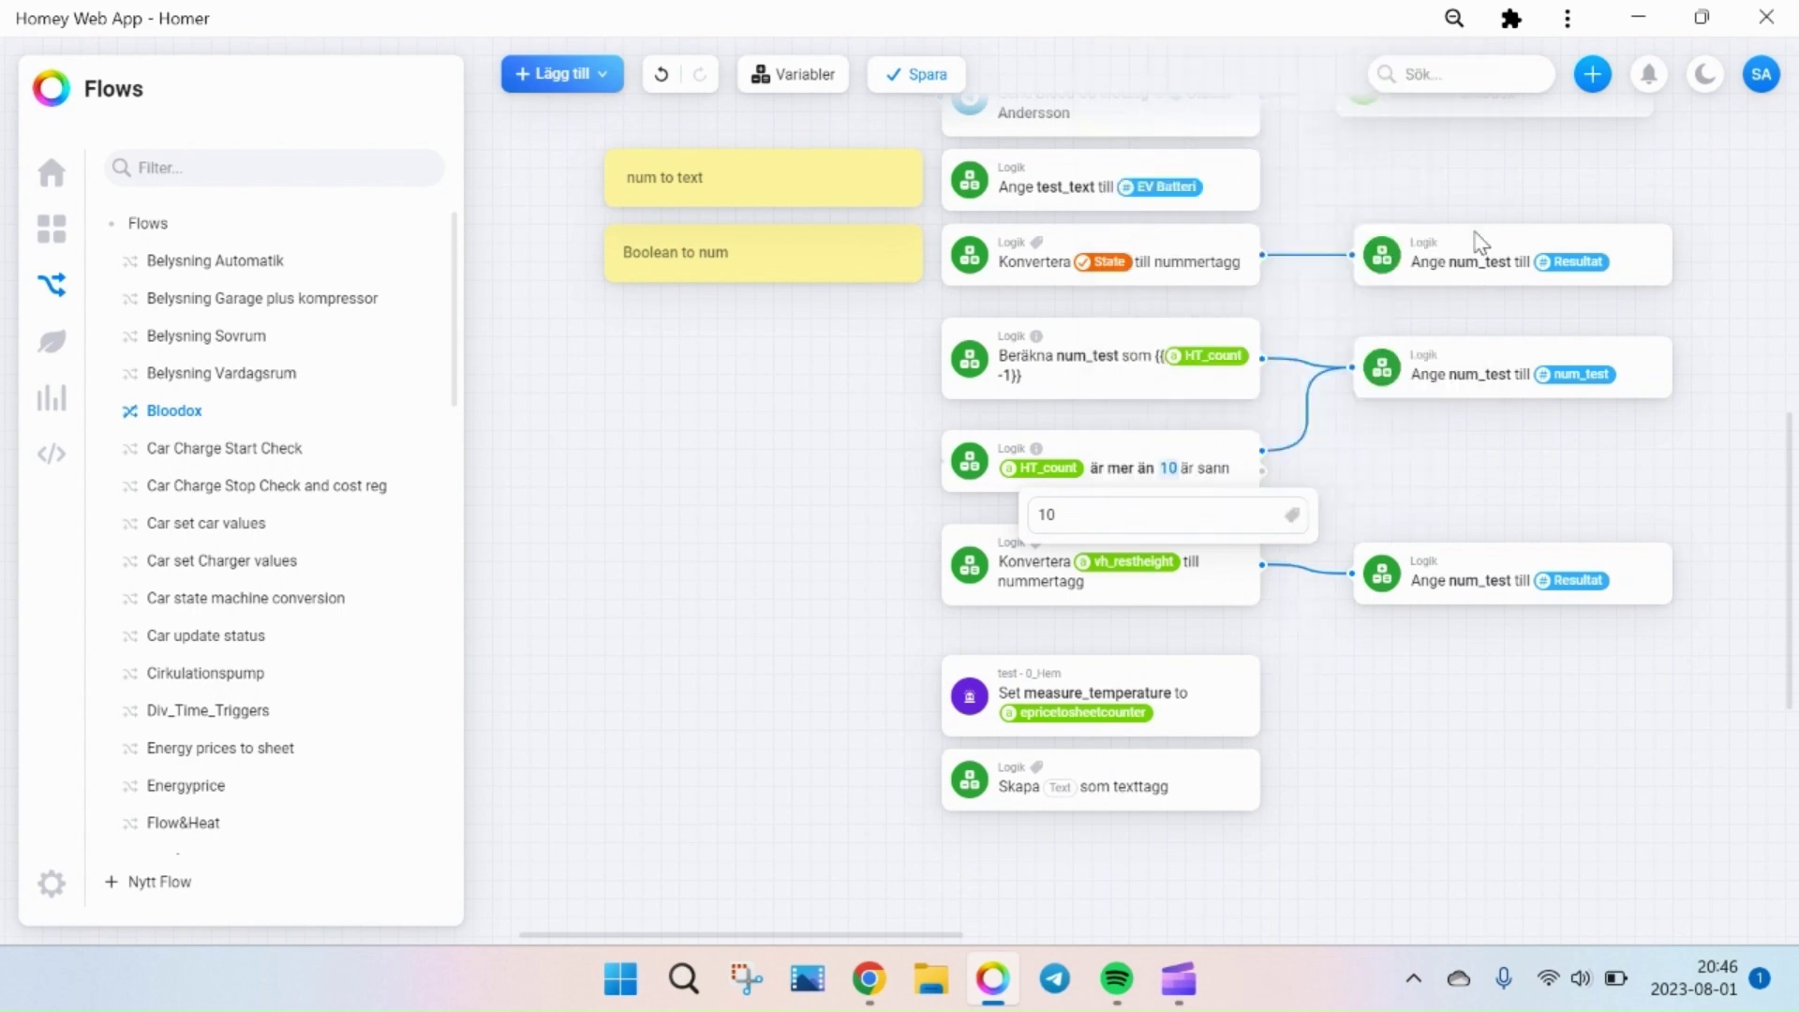
{"action": "left_click", "coordinate": [1165, 473]}
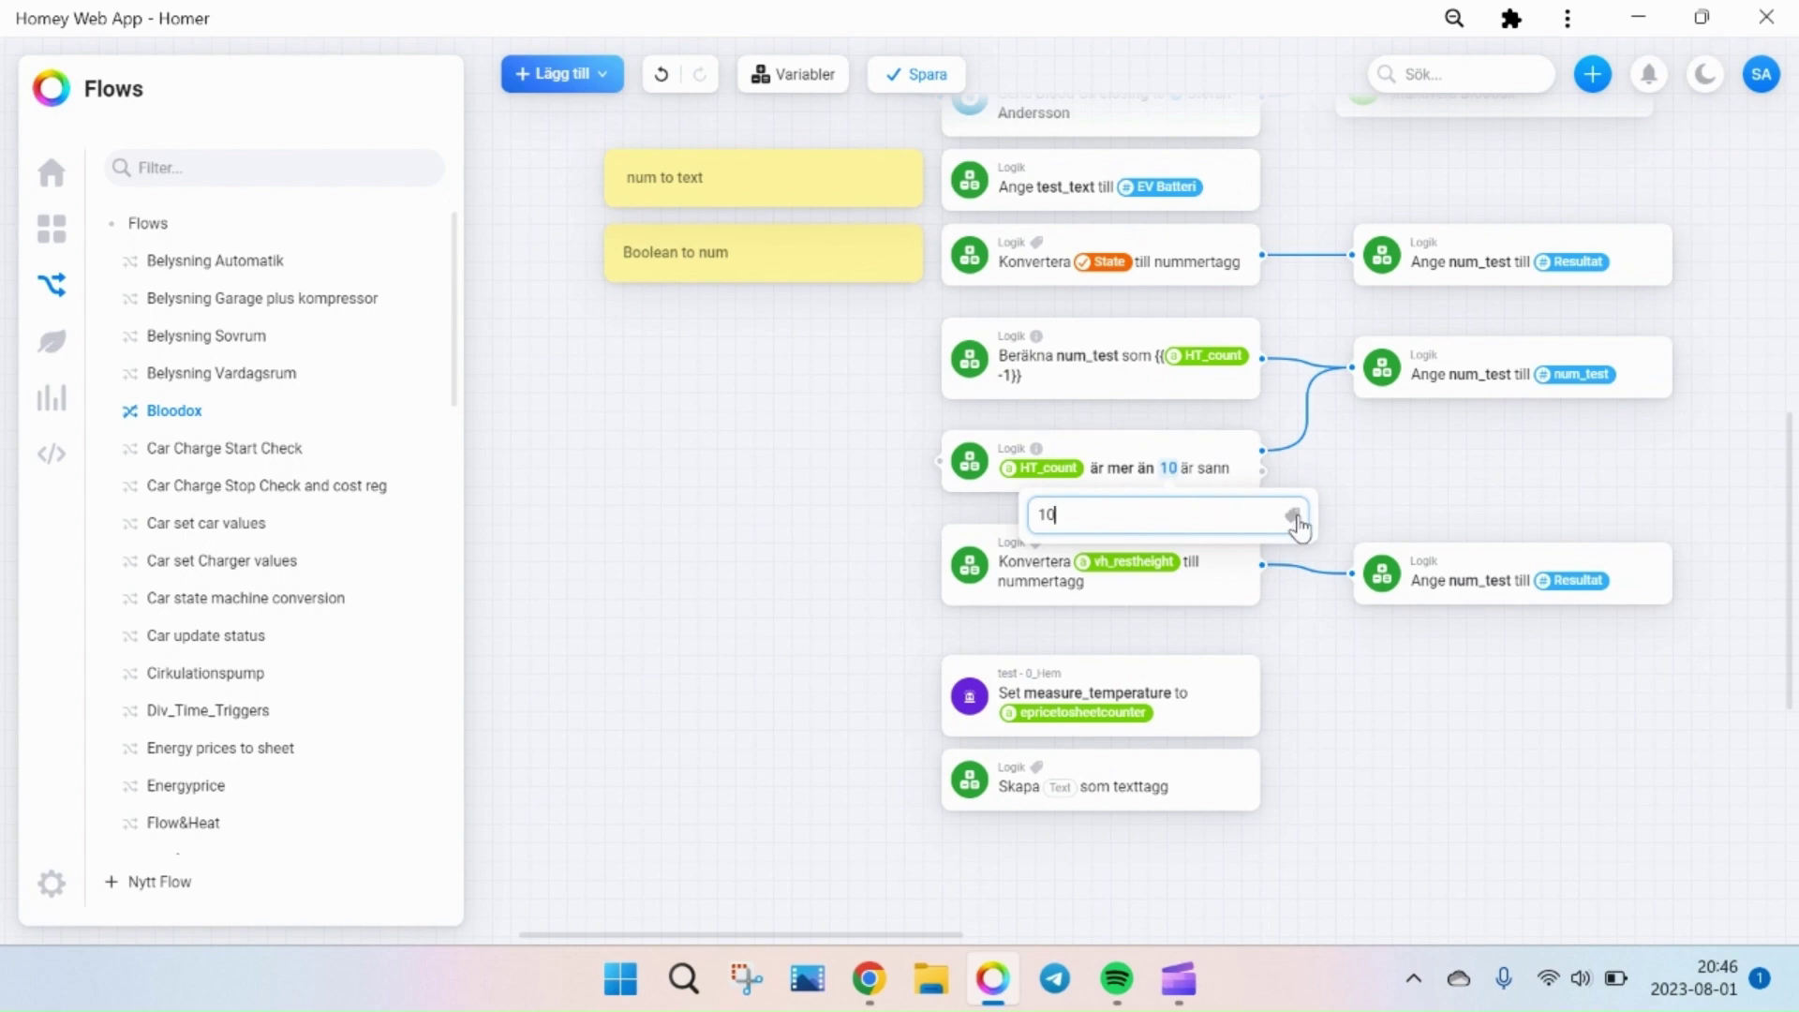
{"action": "left_click", "coordinate": [1299, 656]}
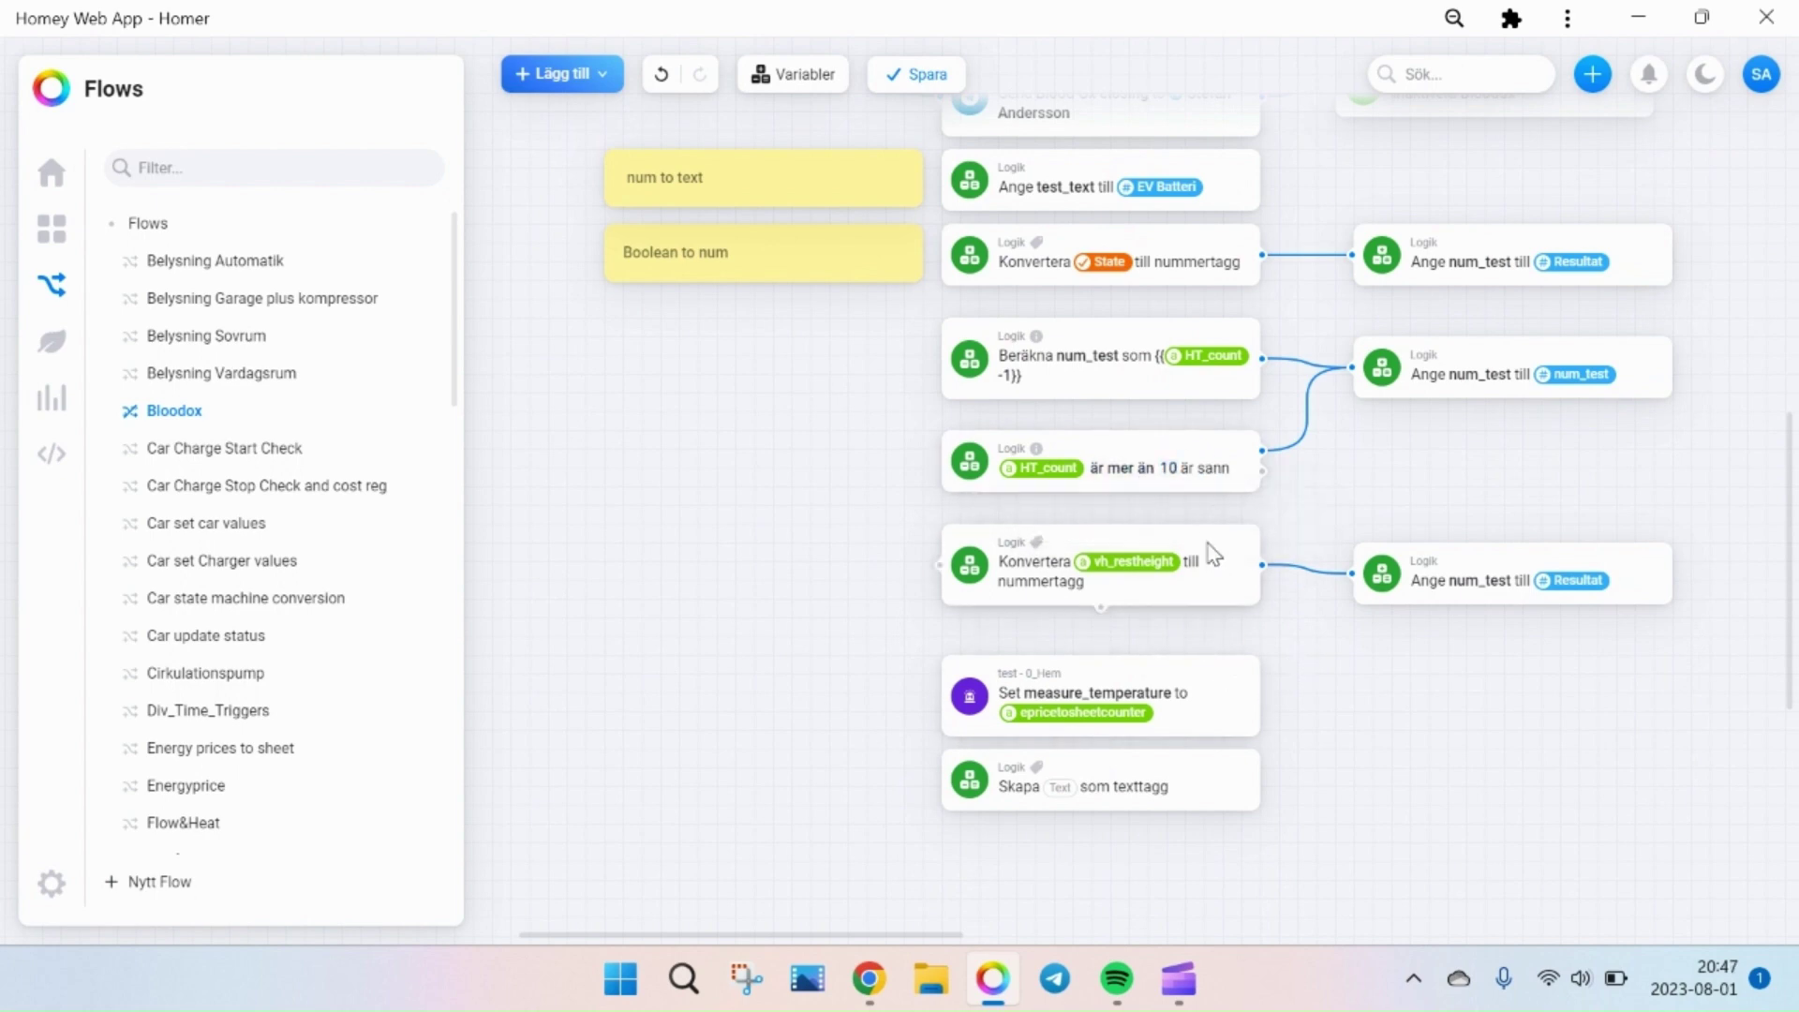
- Test from the Konvertera vh_restheight card, seeing num_test set to 4, then exit test mode
{"action": "scroll", "coordinate": [1205, 577], "scroll_direction": "down", "scroll_amount": 3}
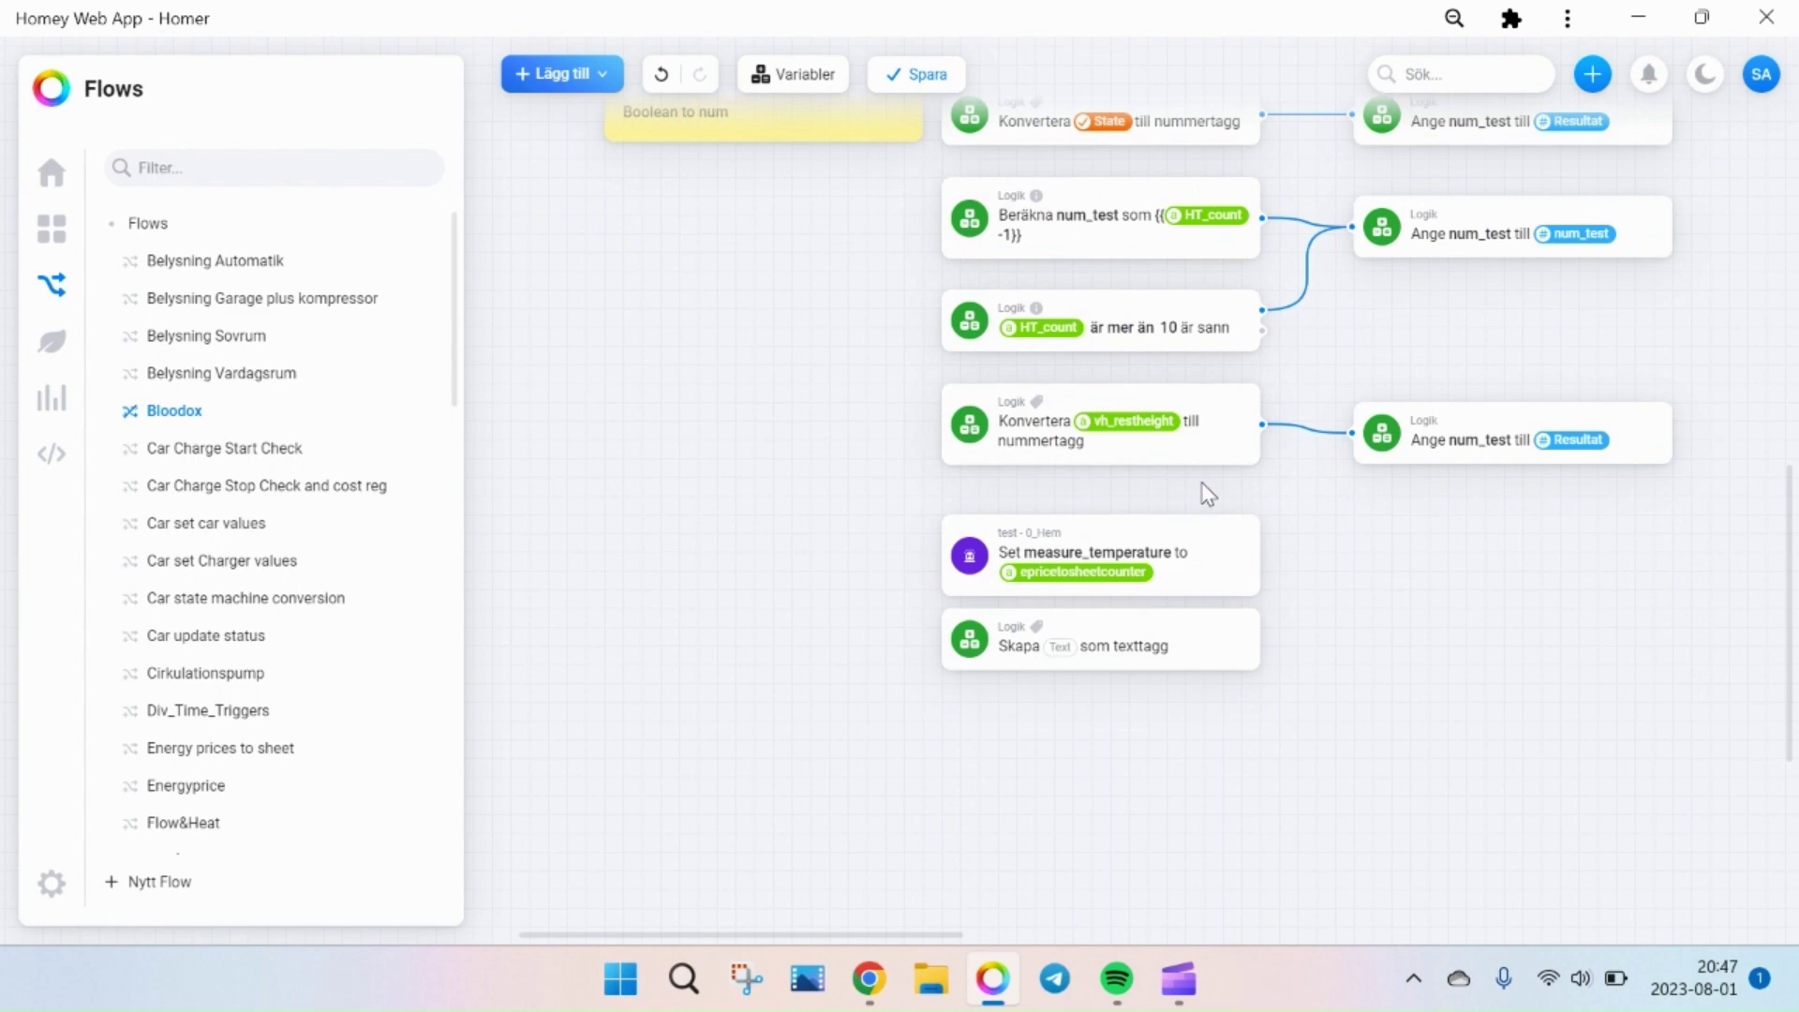
{"action": "scroll", "coordinate": [1208, 494], "scroll_direction": "up", "scroll_amount": 2}
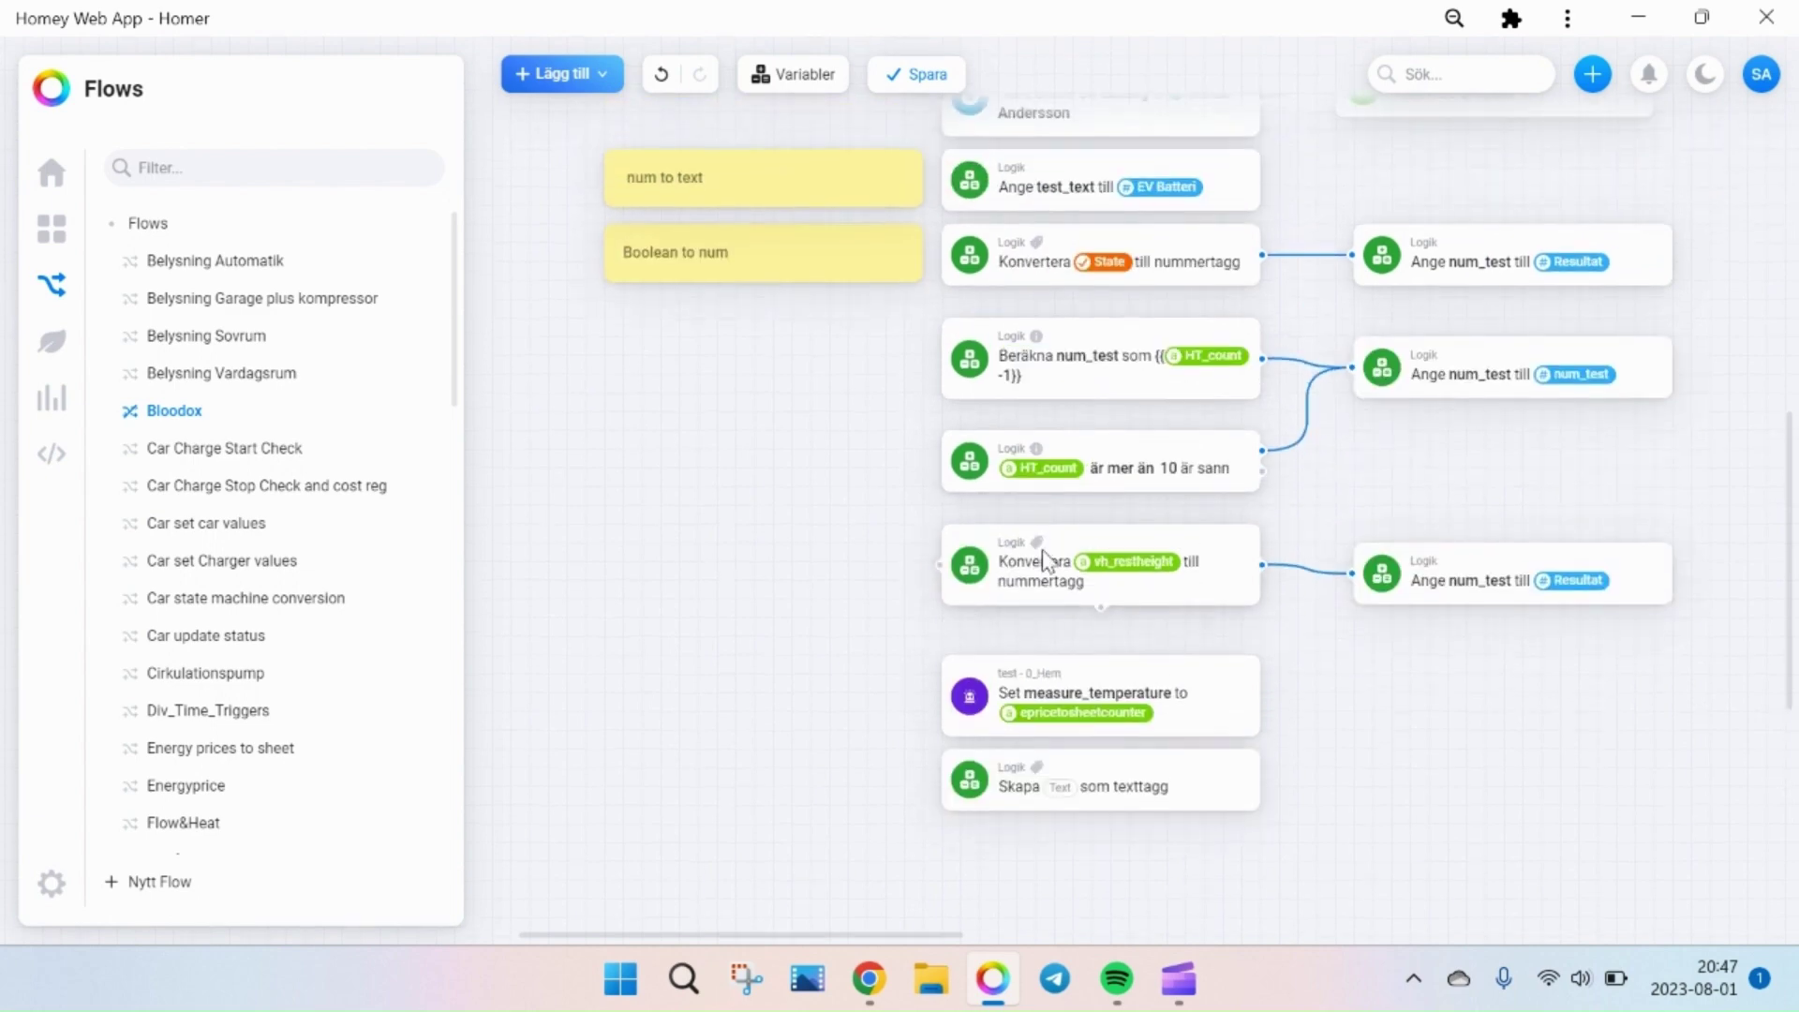
{"action": "right_click", "coordinate": [956, 581]}
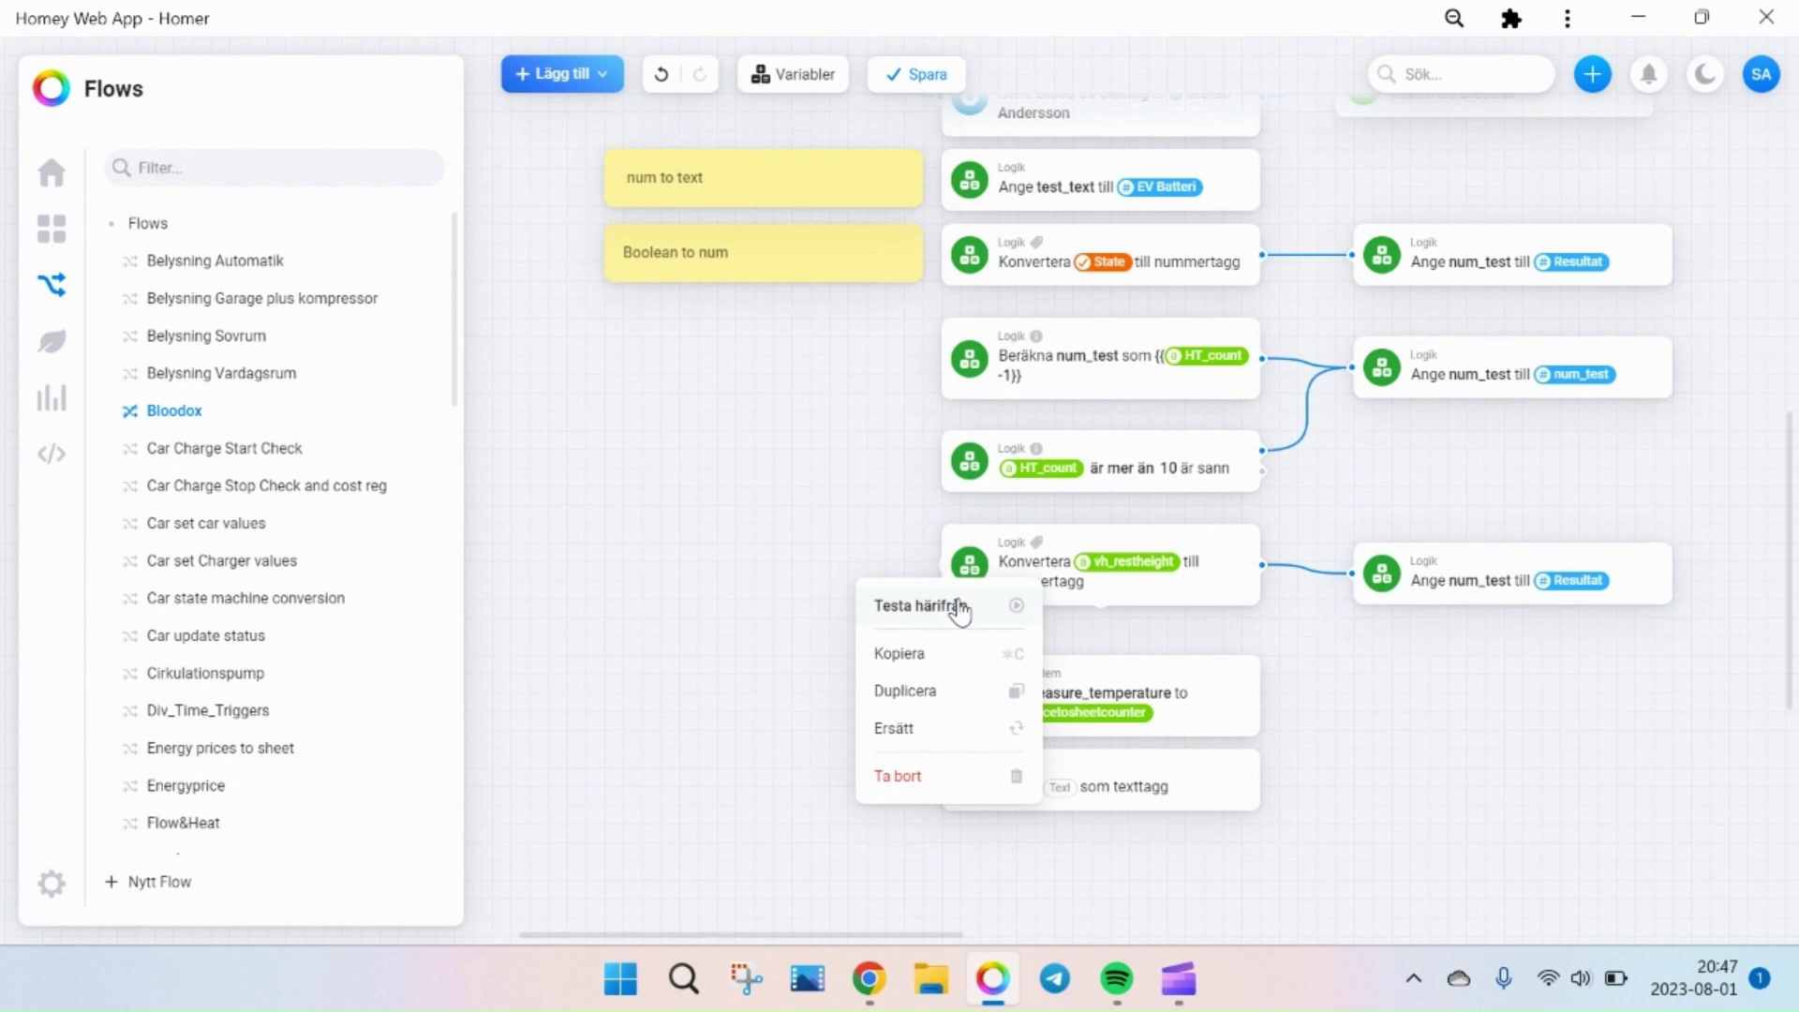
{"action": "left_click", "coordinate": [951, 604]}
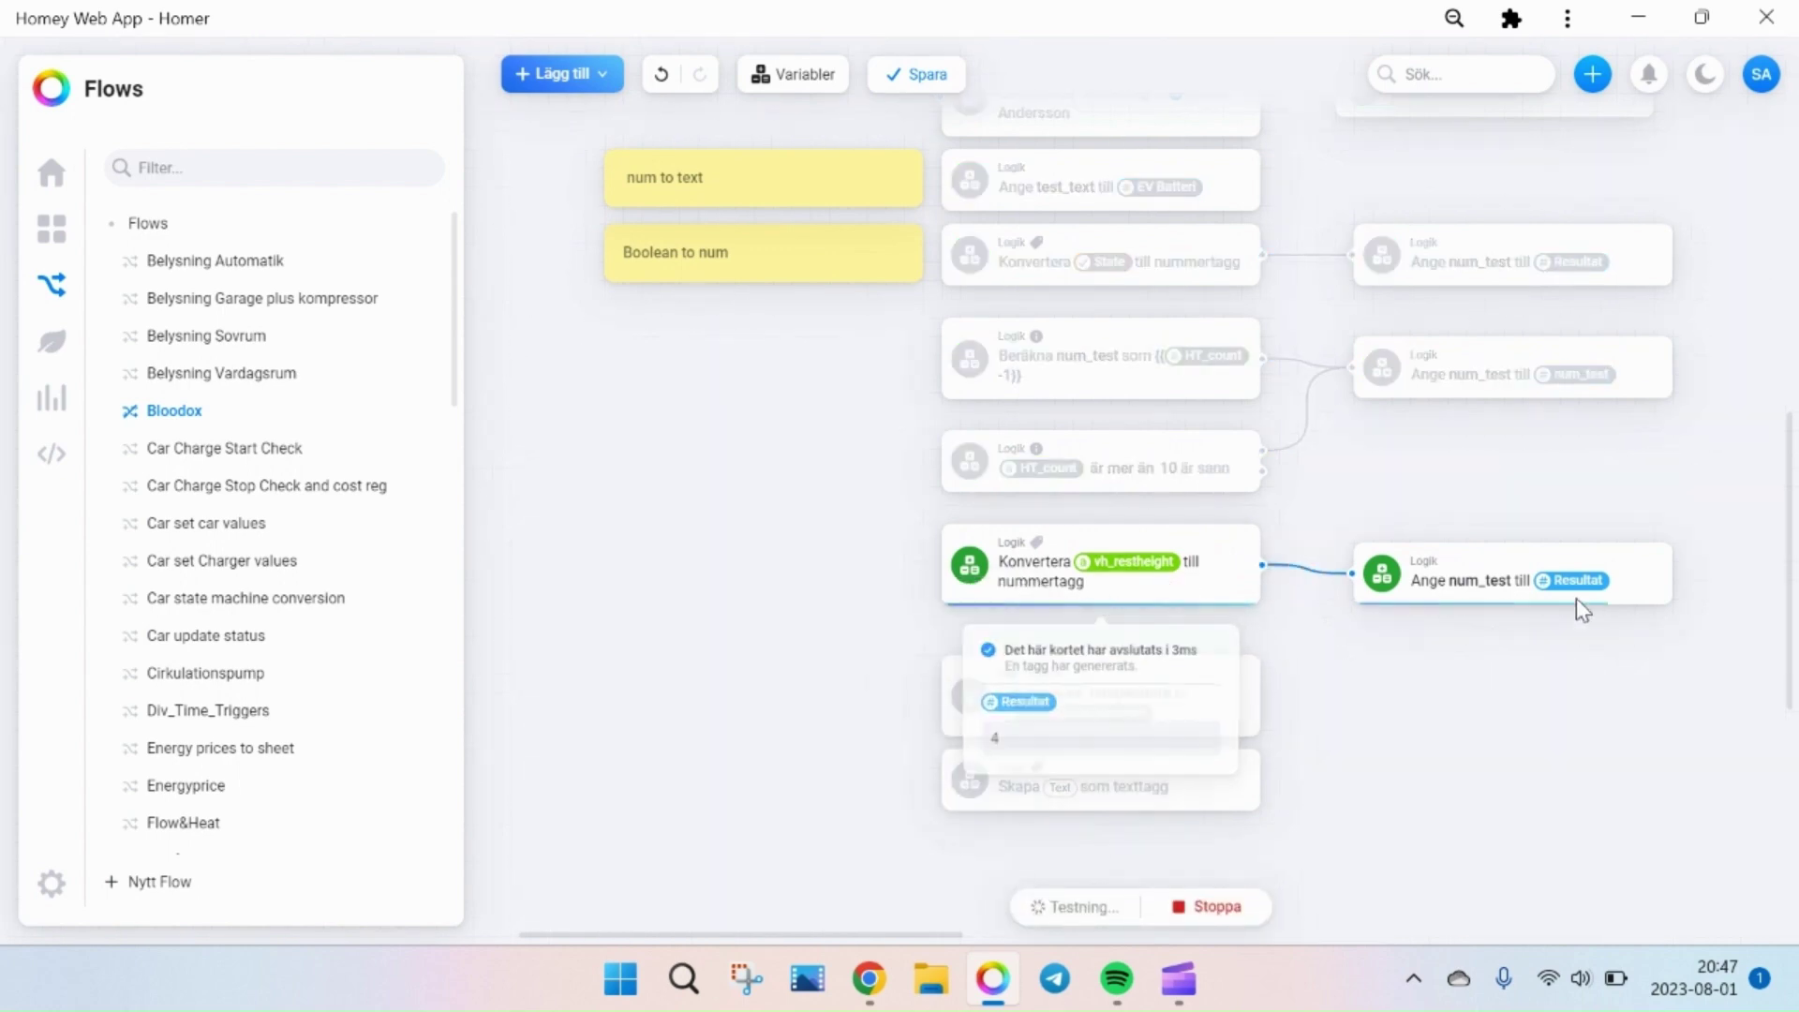
{"action": "mouse_move", "coordinate": [1575, 598]}
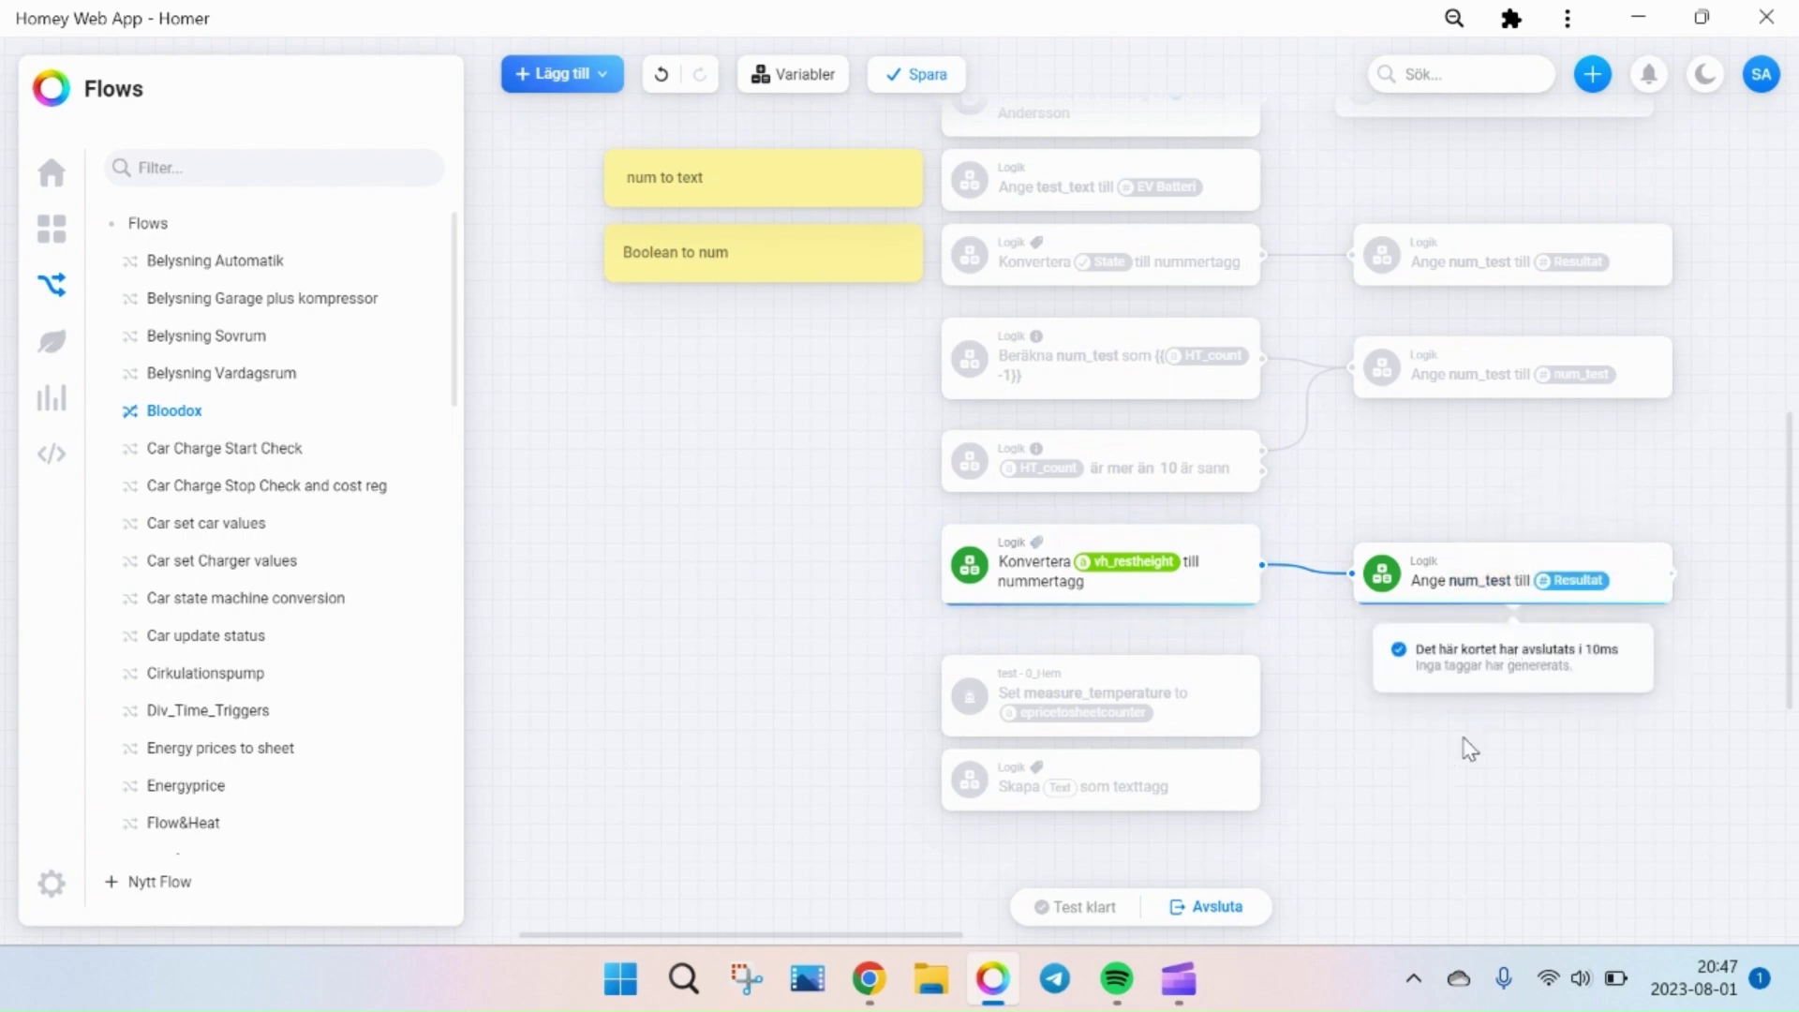
{"action": "left_click", "coordinate": [1218, 900]}
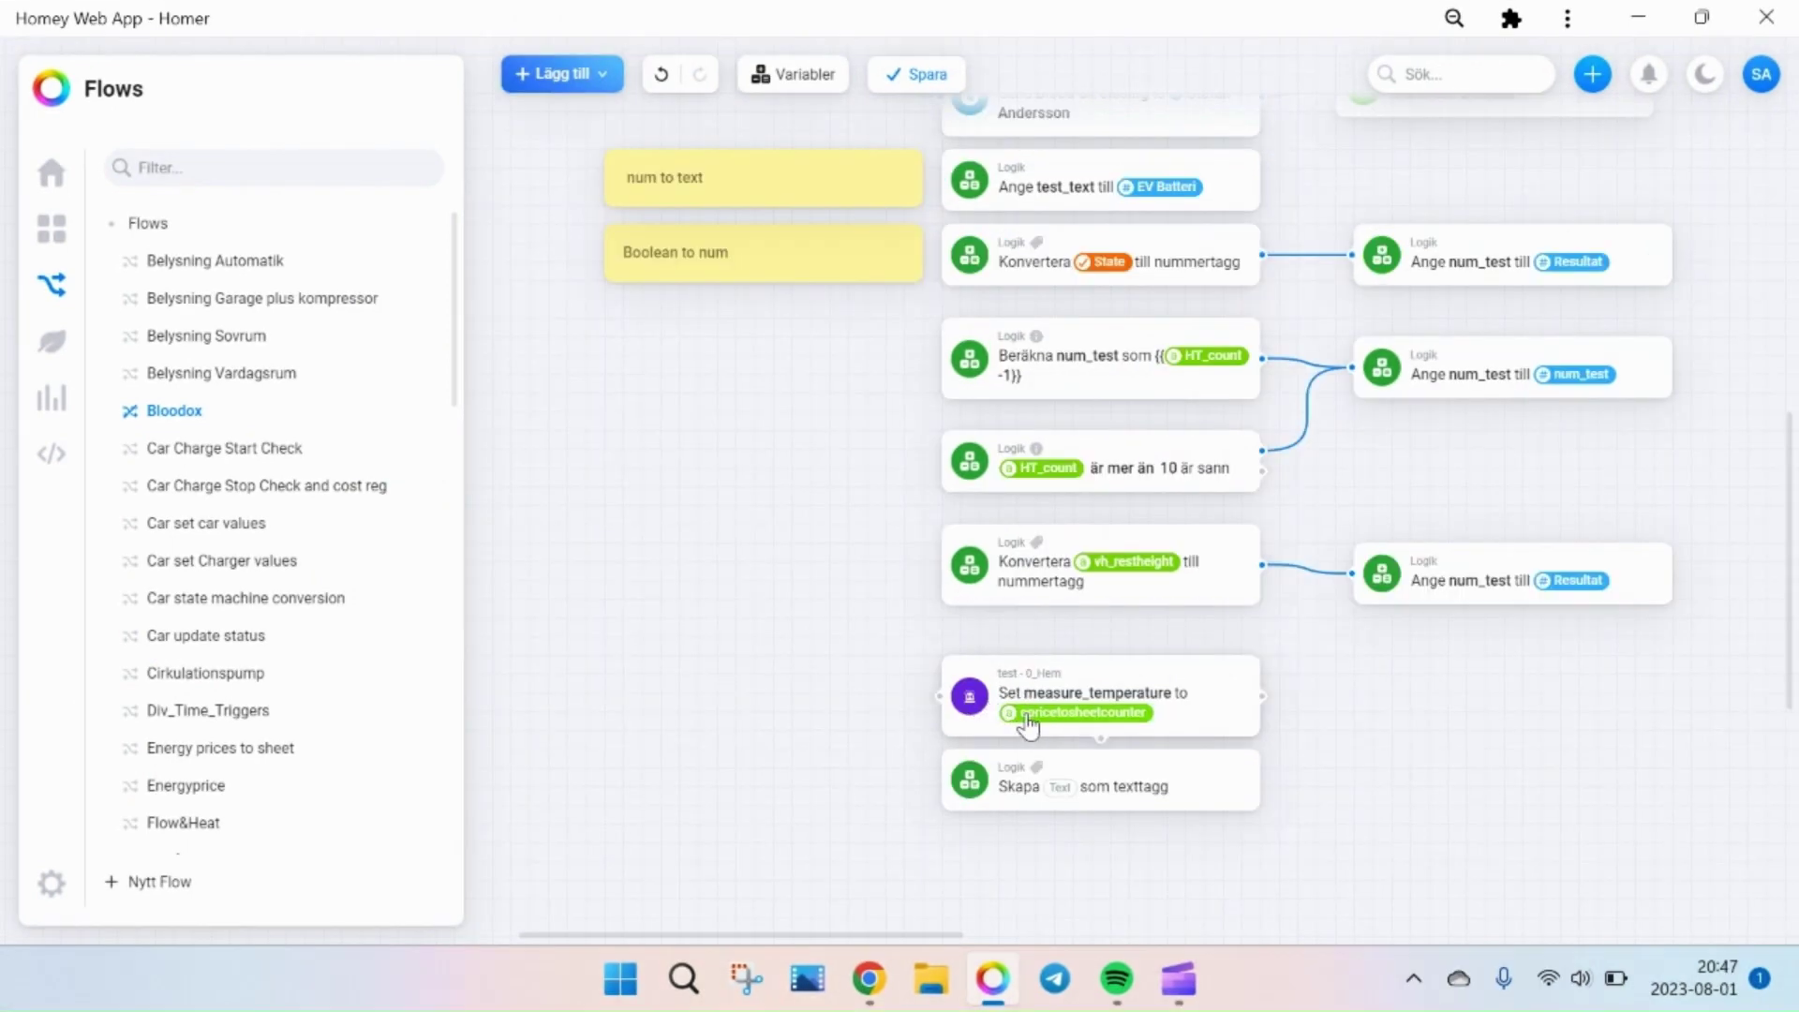
- Test-run the Set measure_temperature card alone, showing pricetosheetcounter as 0
{"action": "right_click", "coordinate": [979, 701]}
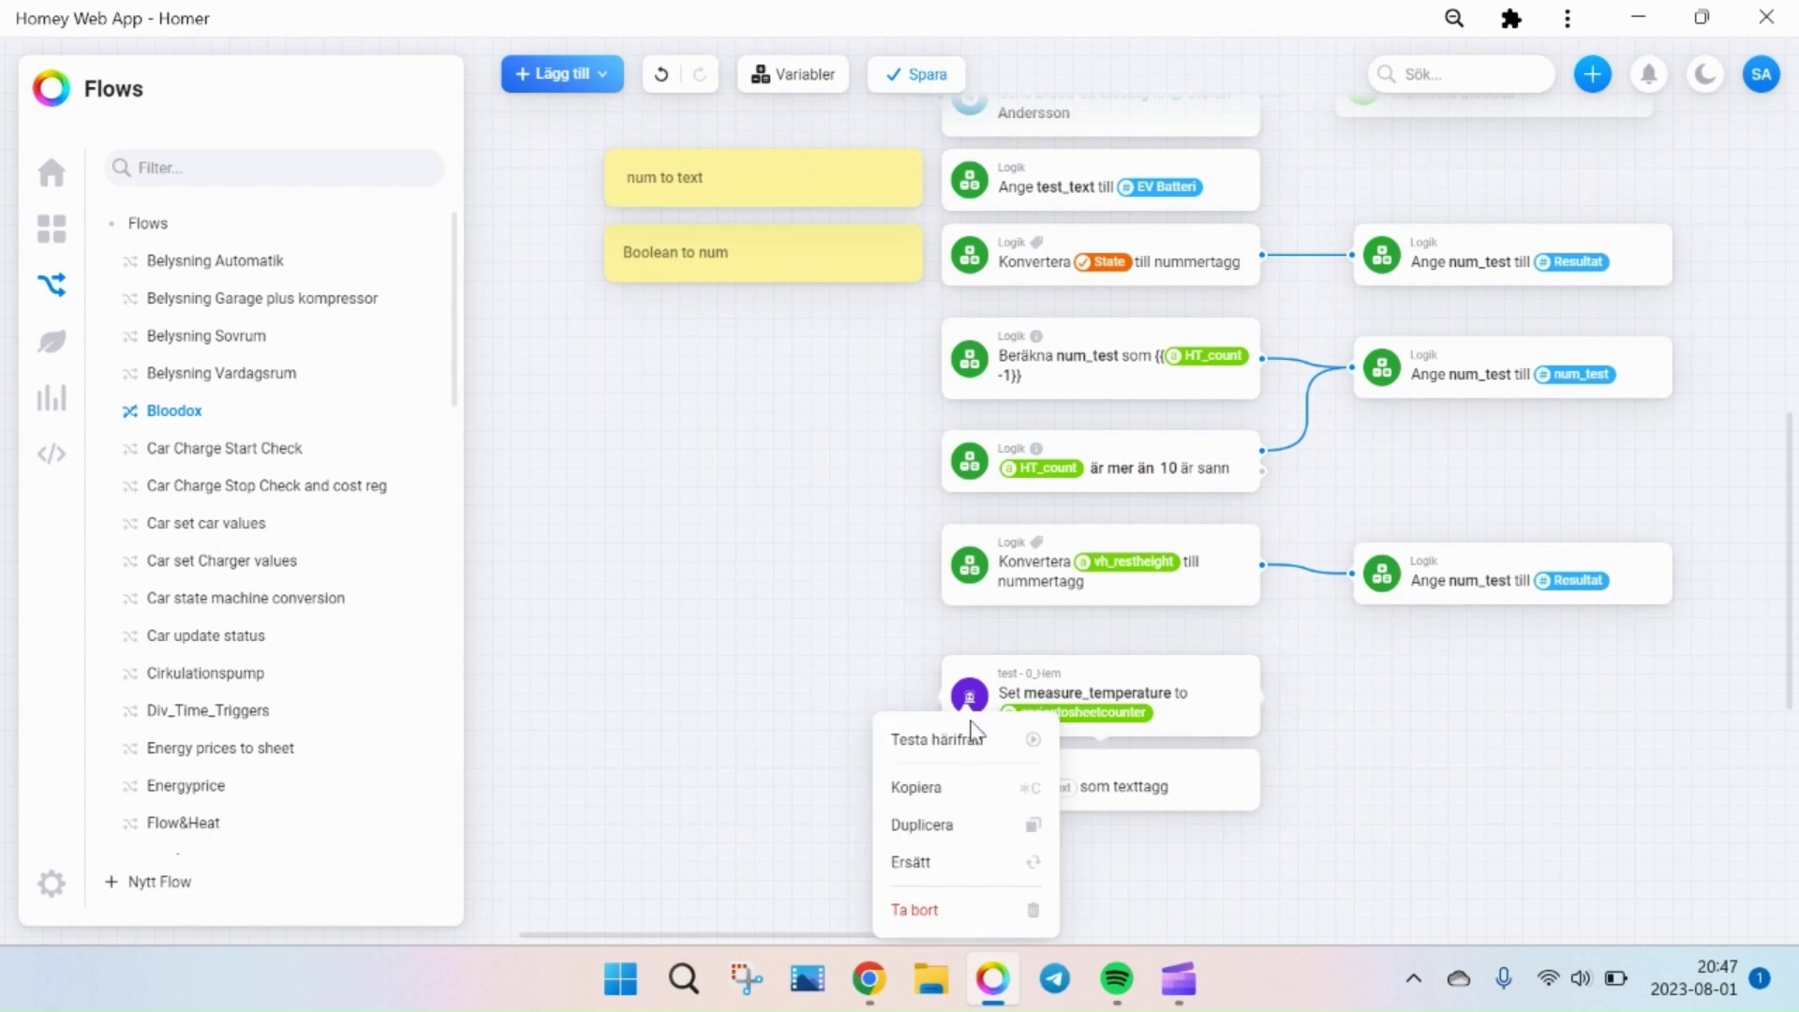
{"action": "left_click", "coordinate": [974, 736]}
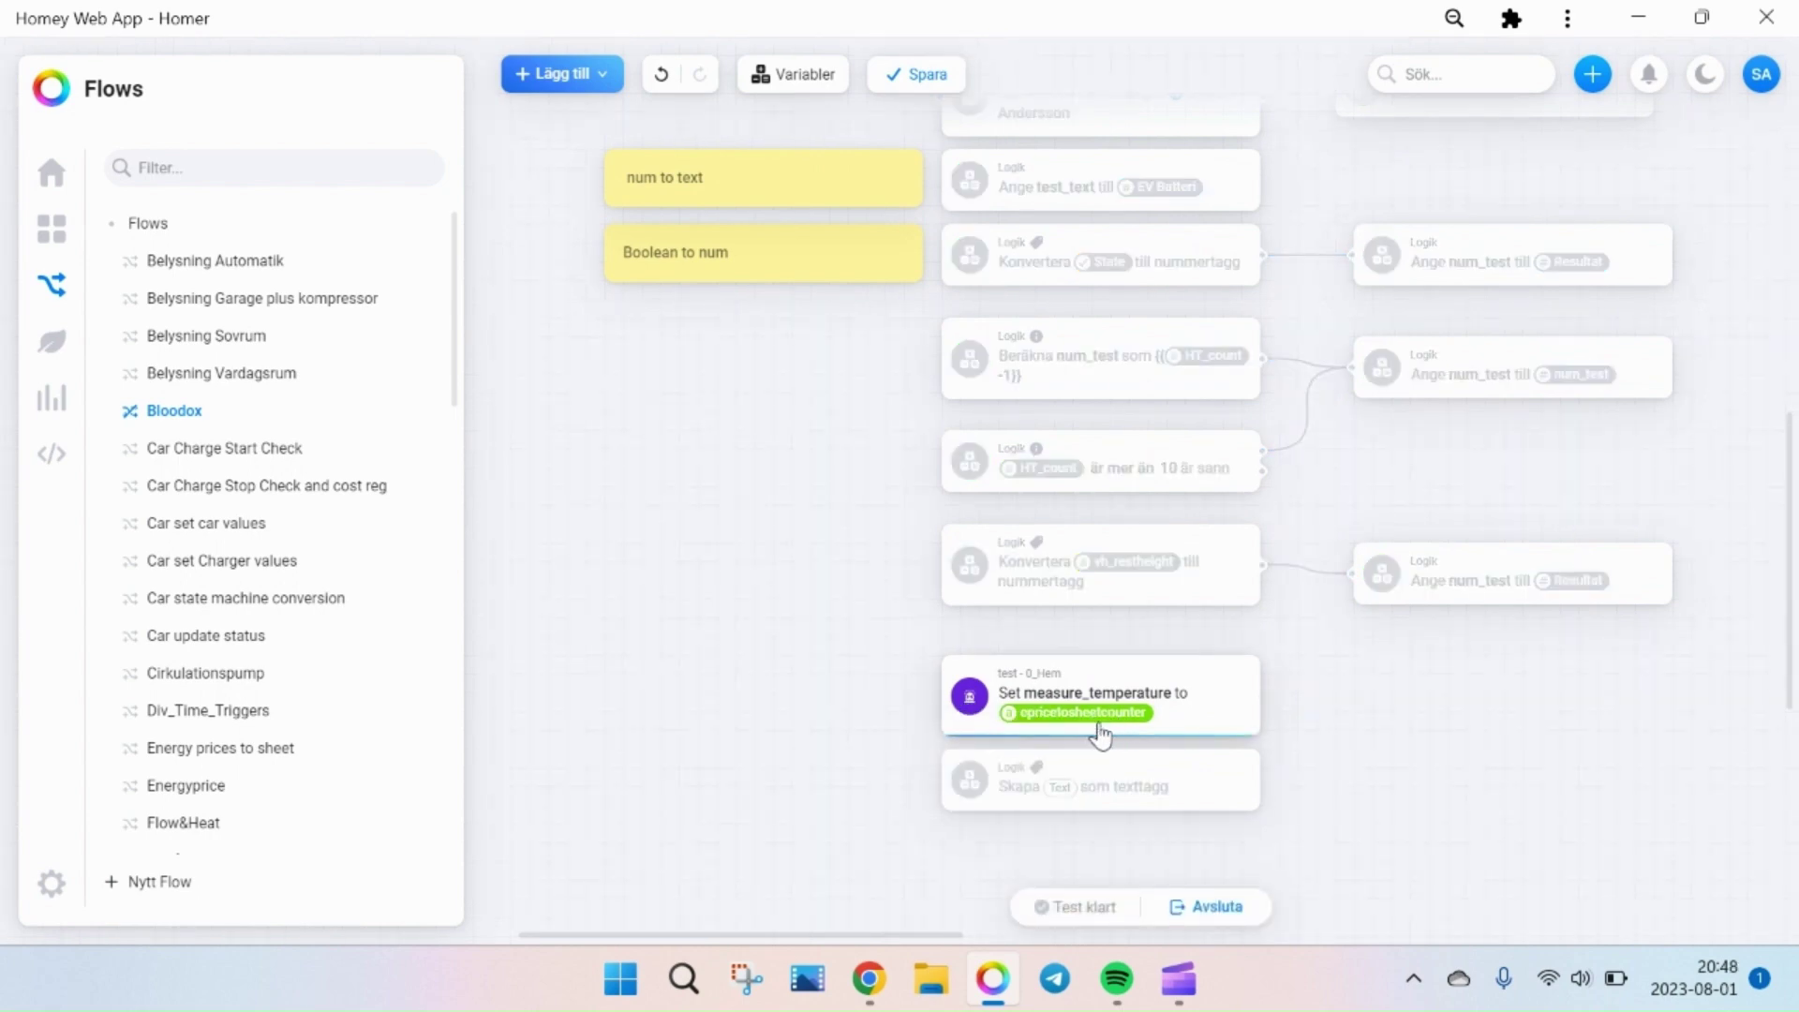
{"action": "mouse_move", "coordinate": [1096, 724]}
- Exit test mode, type {{}} into the Skapa card's text and insert the Ladda långsamt tag
{"action": "left_click", "coordinate": [1235, 911]}
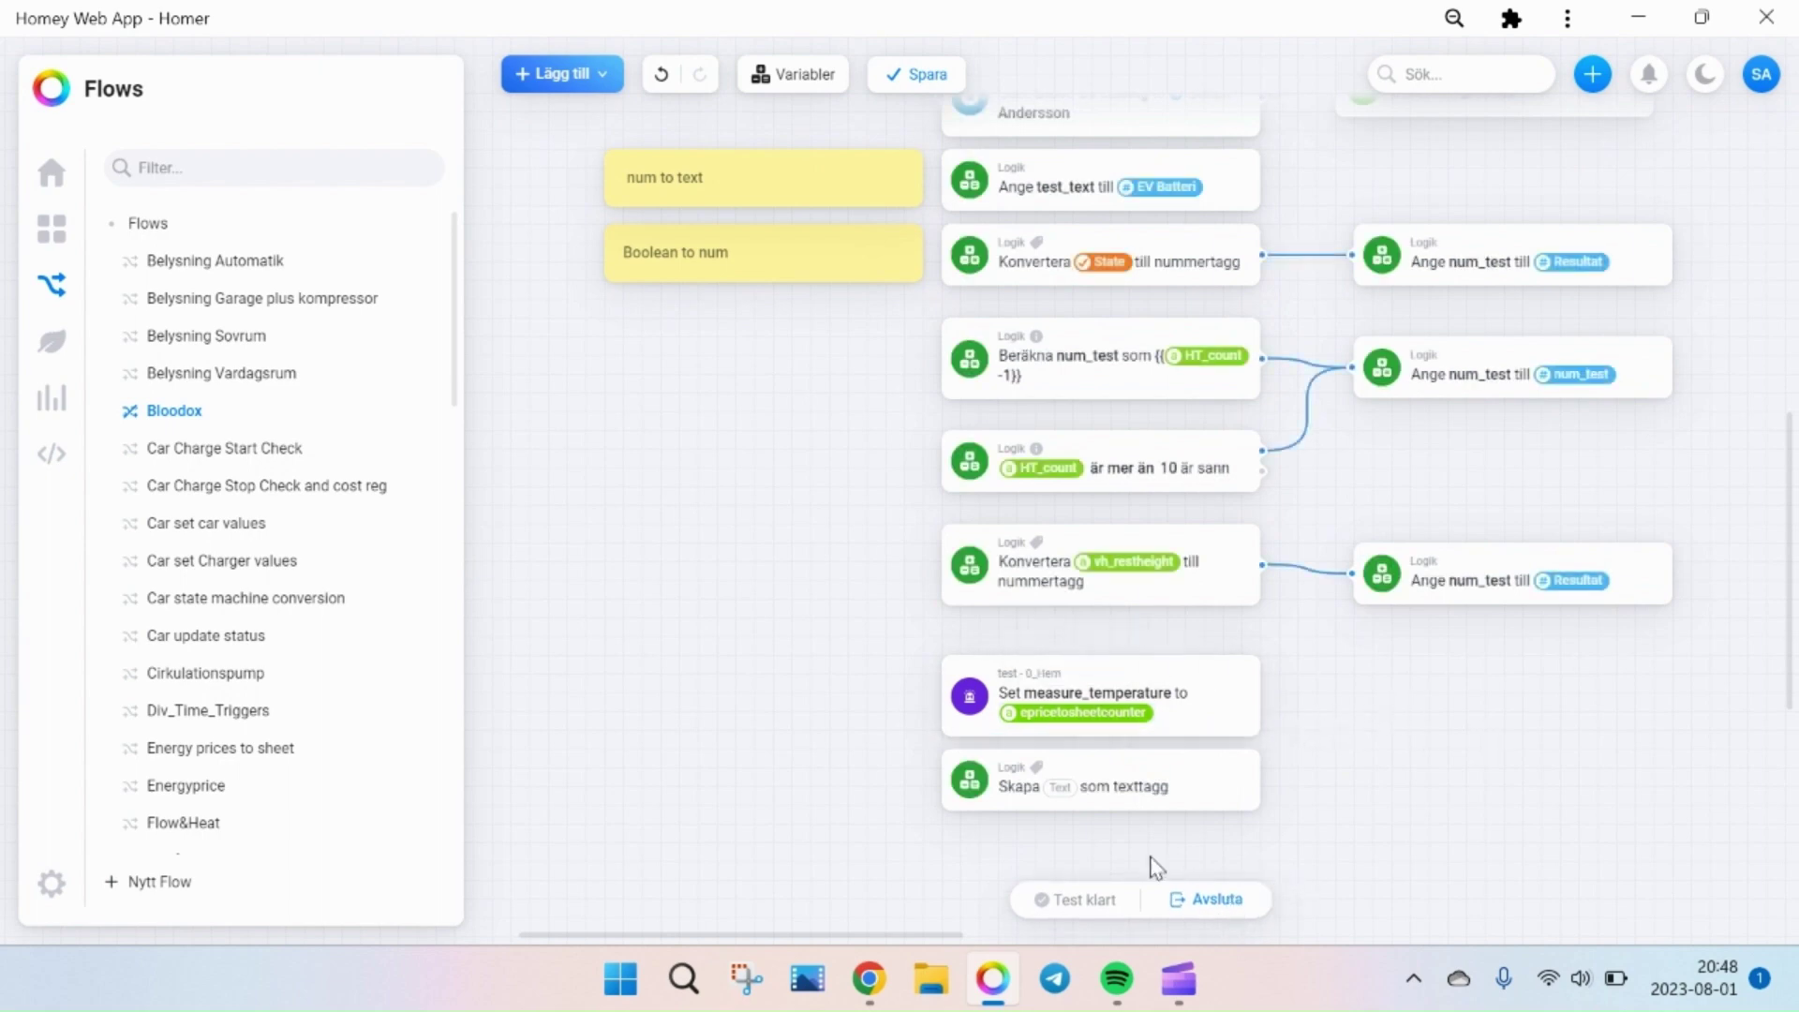
{"action": "left_click", "coordinate": [1060, 788]}
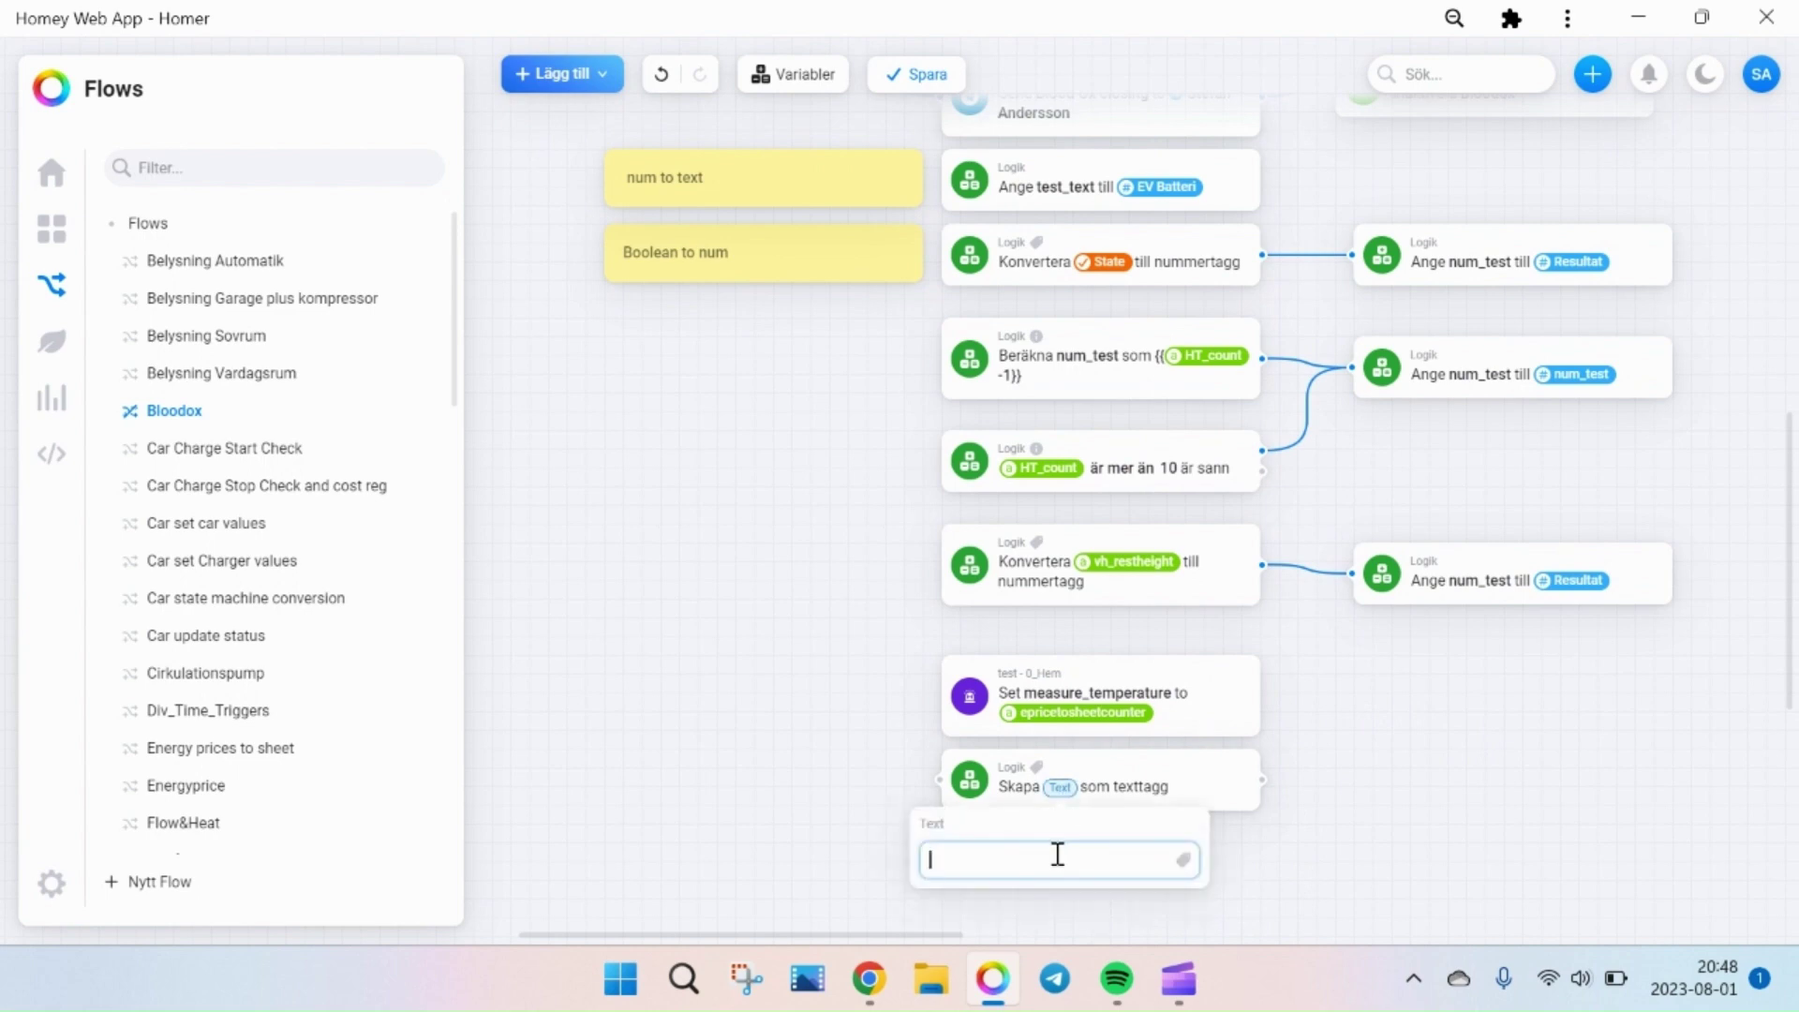
{"action": "type", "text": "{{}}"}
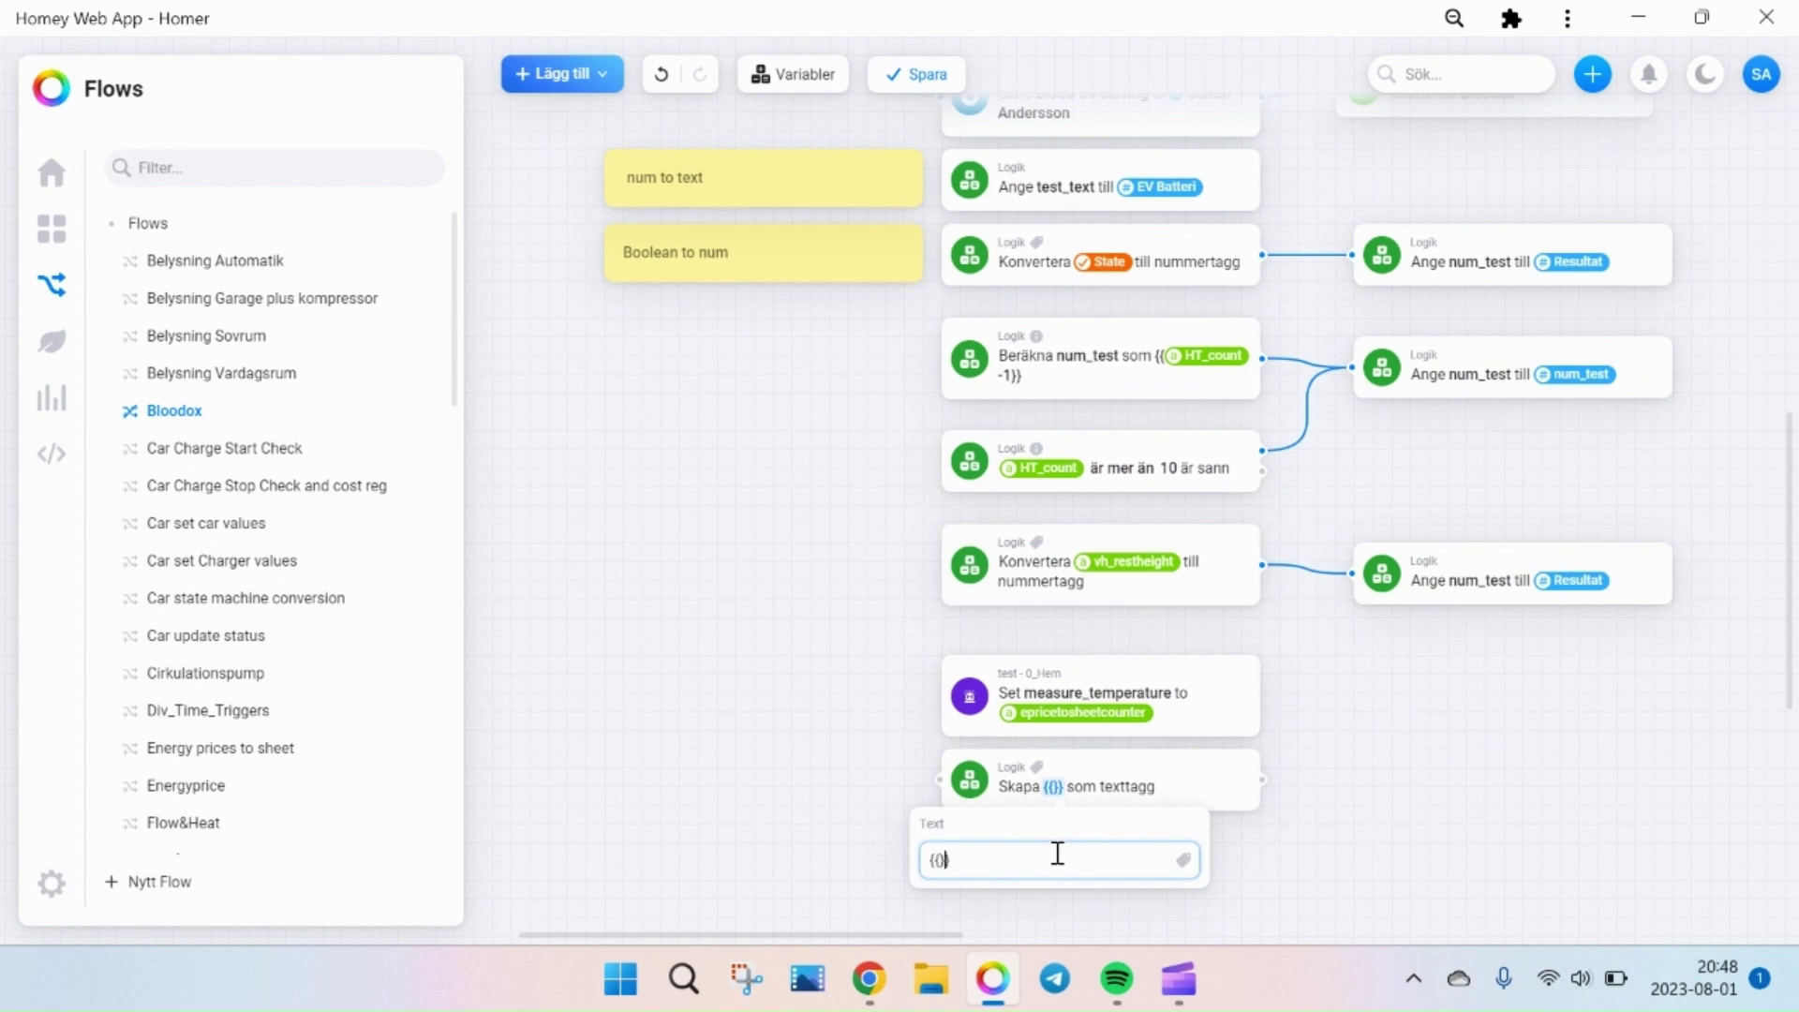
{"action": "left_click", "coordinate": [1185, 861]}
{"action": "left_click", "coordinate": [1185, 862]}
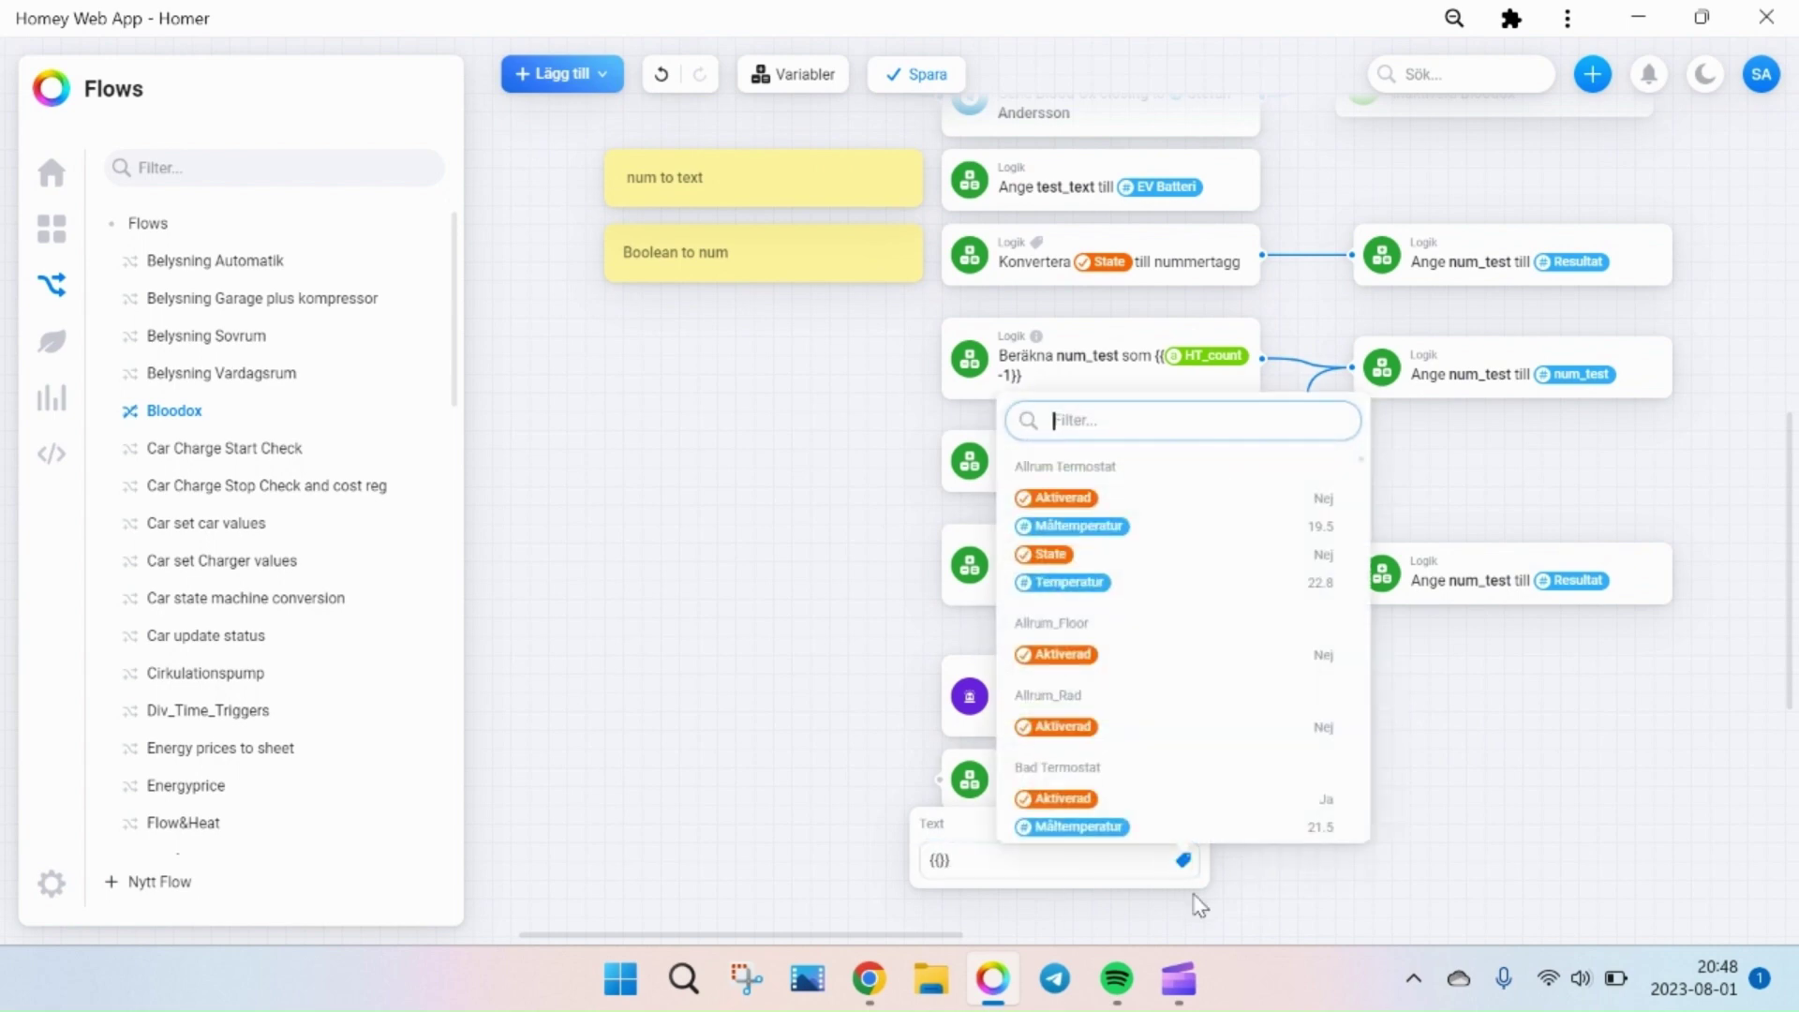
{"action": "scroll", "coordinate": [1155, 674], "scroll_direction": "up", "scroll_amount": 5}
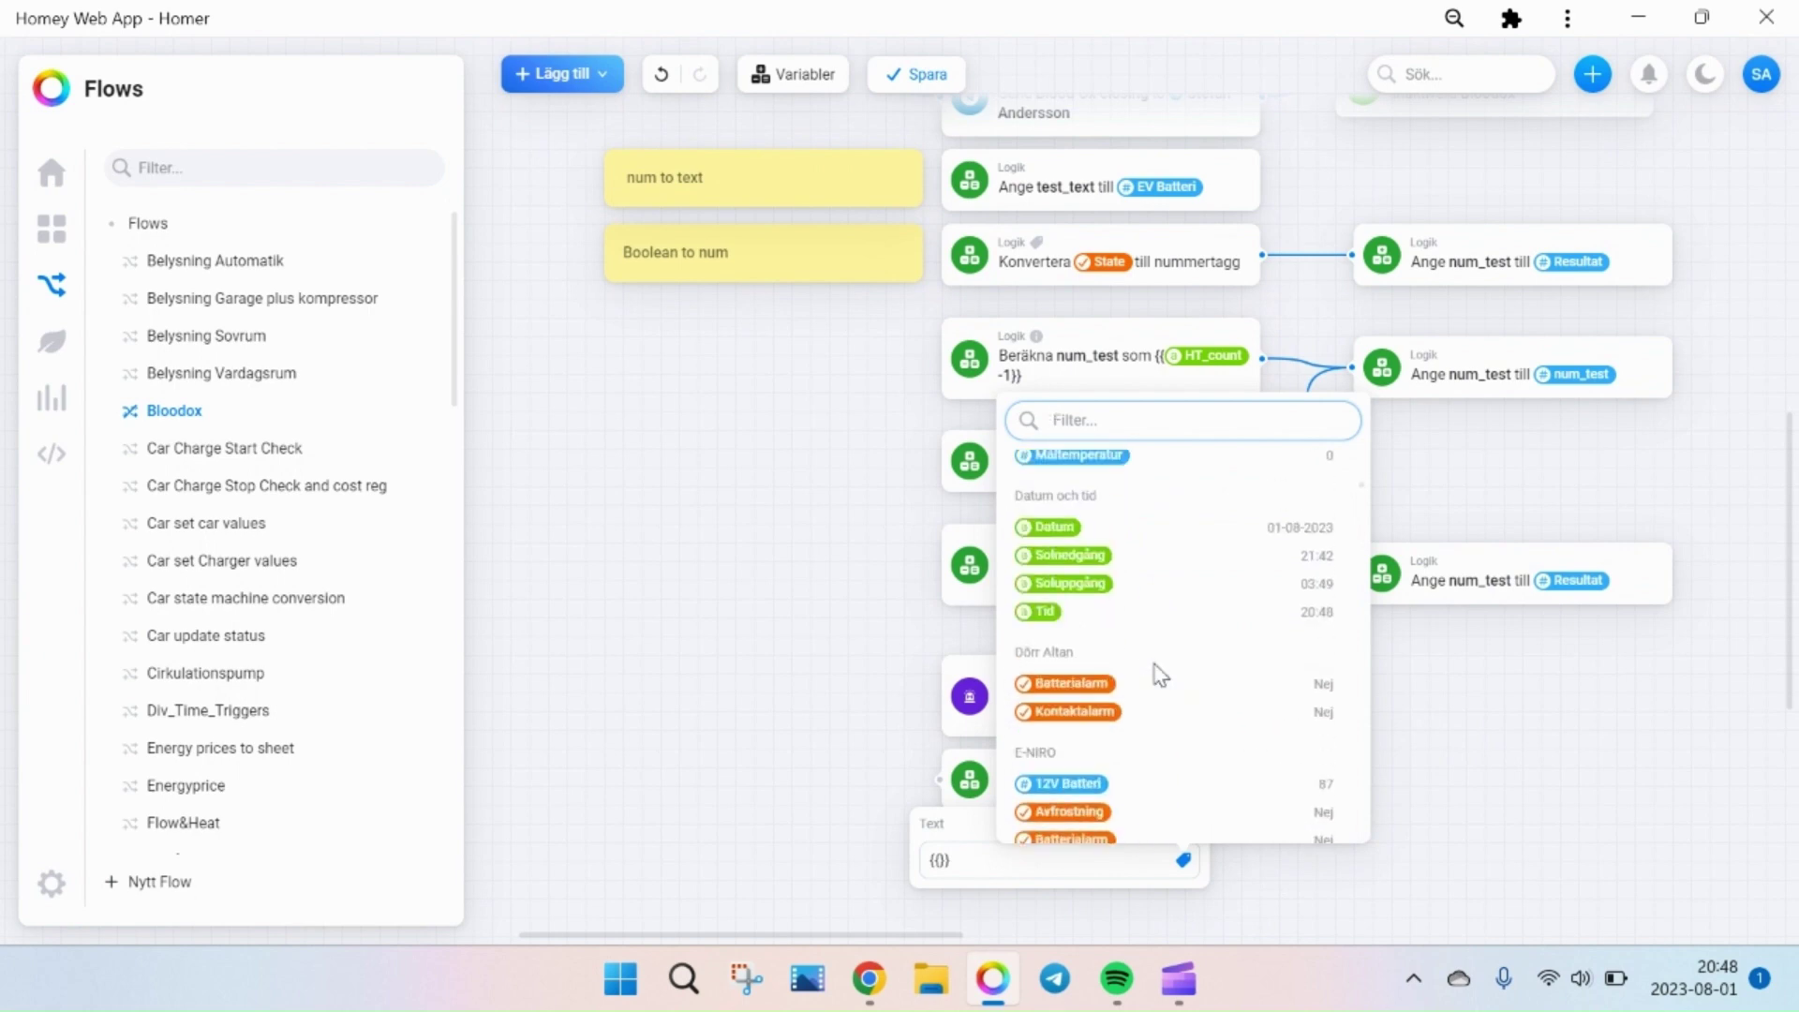
{"action": "scroll", "coordinate": [1165, 646], "scroll_direction": "down", "scroll_amount": 3}
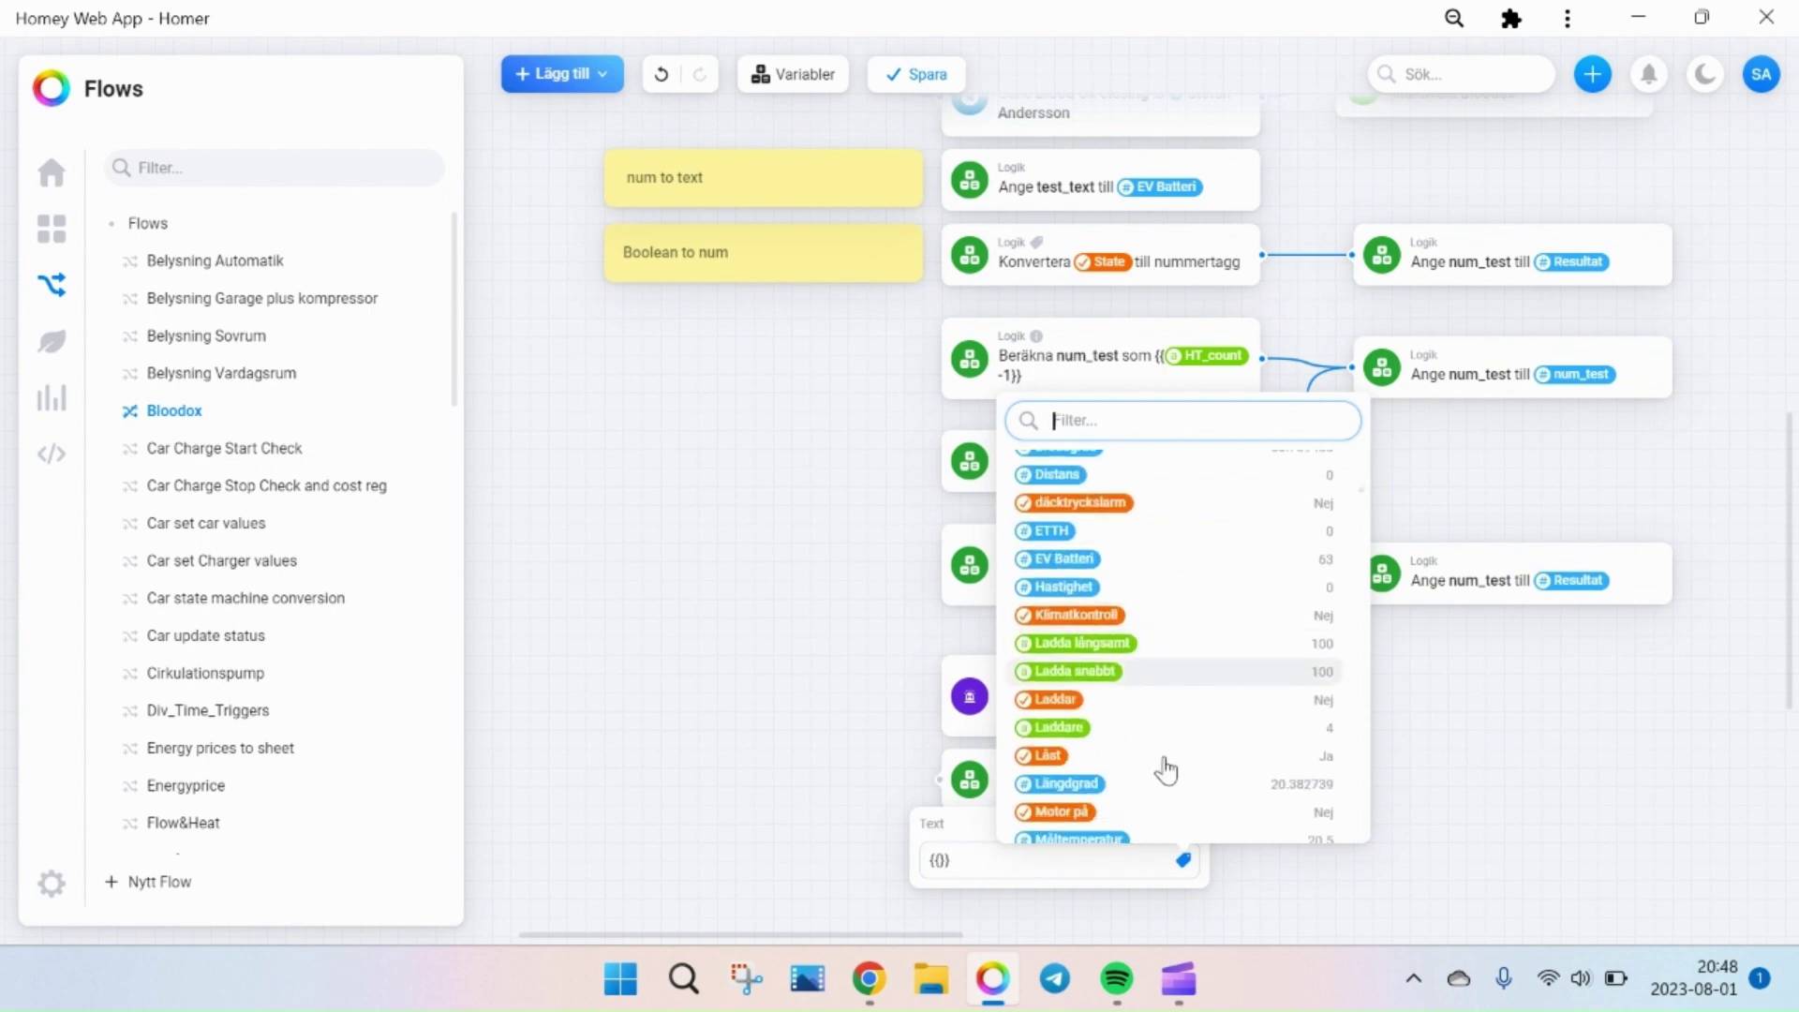
{"action": "left_click", "coordinate": [1163, 646]}
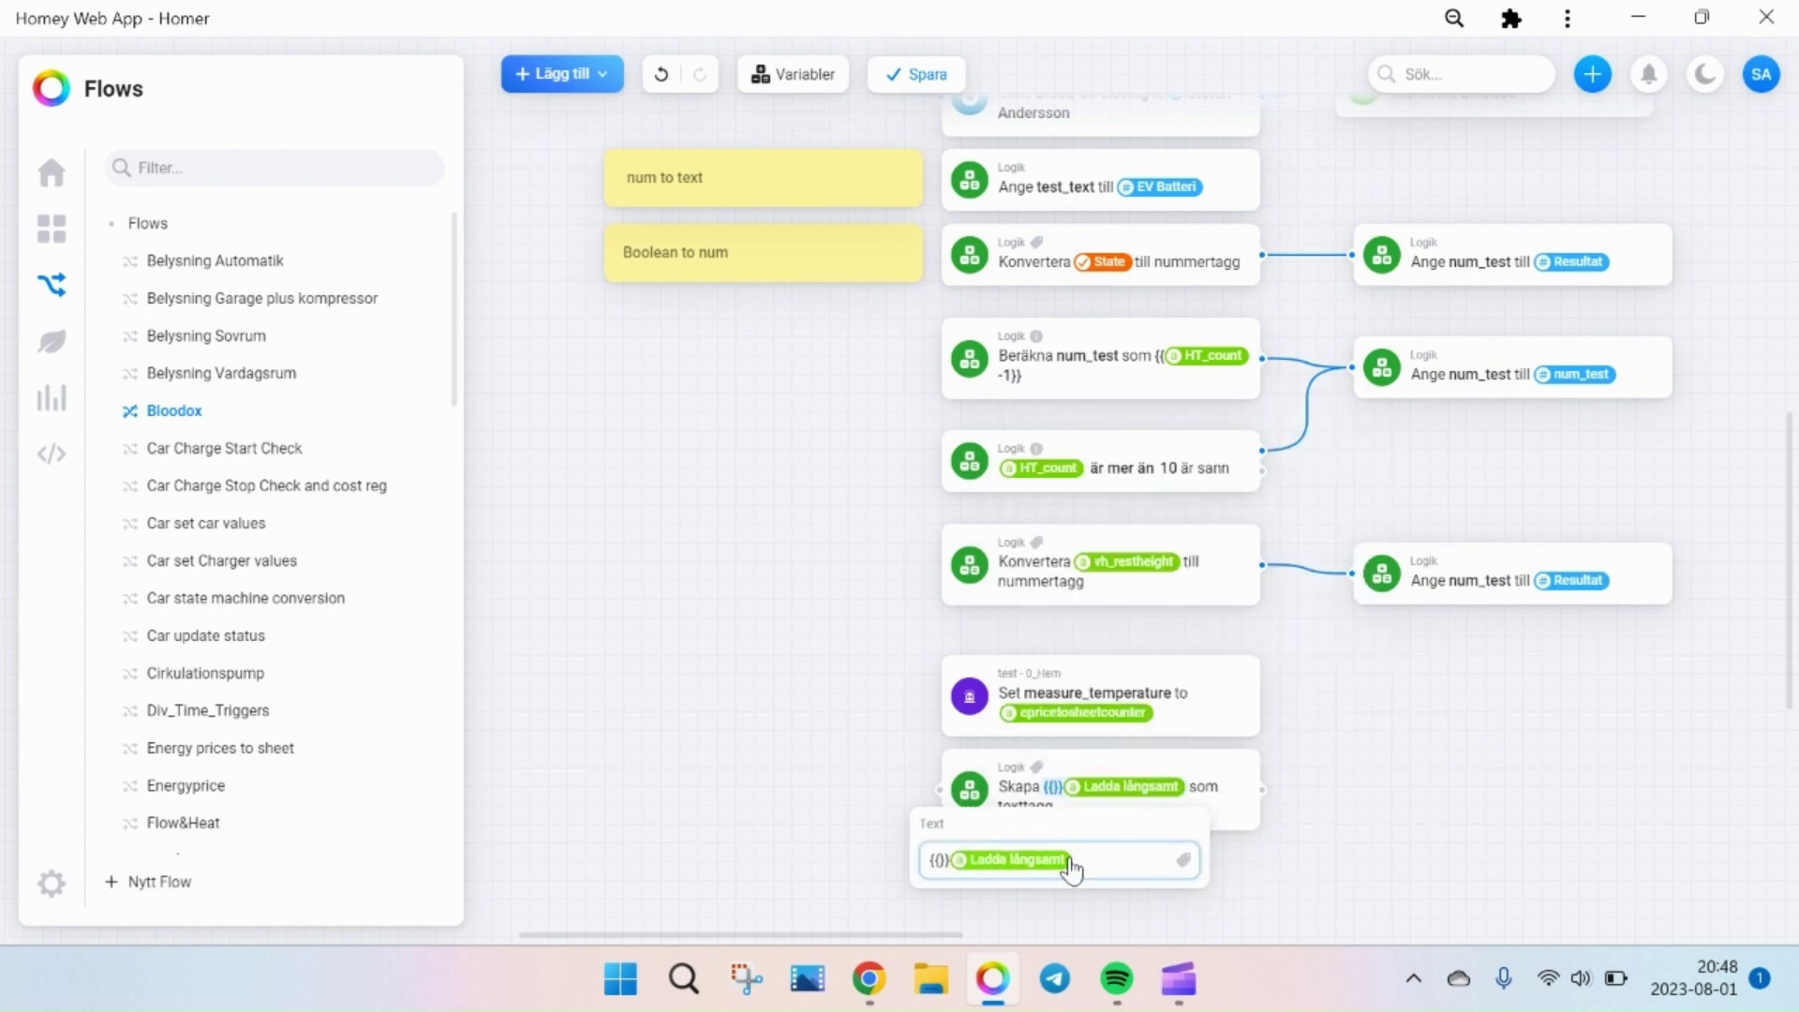
- Fix the braces so the text reads {{Ladda långsamt}}
{"action": "type", "text": "}}"}
{"action": "key", "text": "Home"}
{"action": "key", "text": "Right"}
{"action": "key", "text": "Right"}
{"action": "key", "text": "Right"}
{"action": "key", "text": "Right"}
{"action": "key", "text": "BackSpace"}
{"action": "key", "text": "BackSpace"}
{"action": "left_click", "coordinate": [1093, 861]}
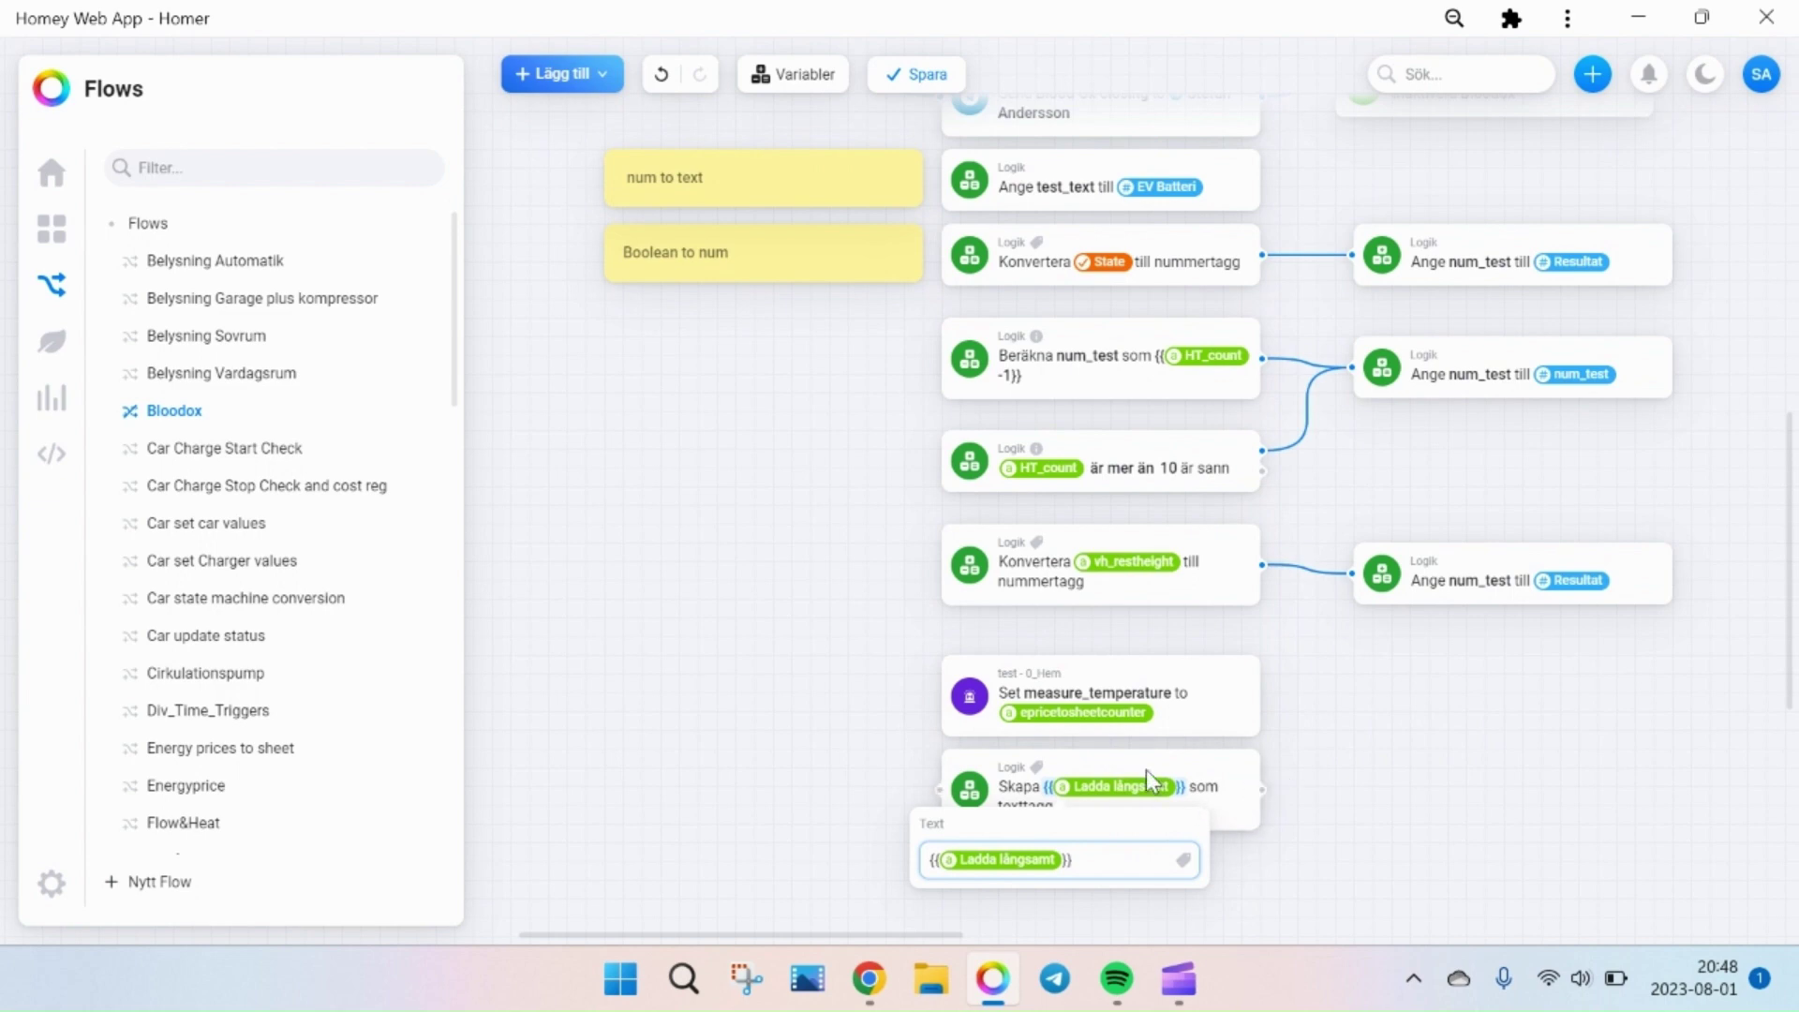
{"action": "key", "text": "Left"}
{"action": "key", "text": "Left"}
{"action": "key", "text": "Left"}
- Test the flow from the Skapa text-tag card, then leave test mode
{"action": "left_click", "coordinate": [1385, 777]}
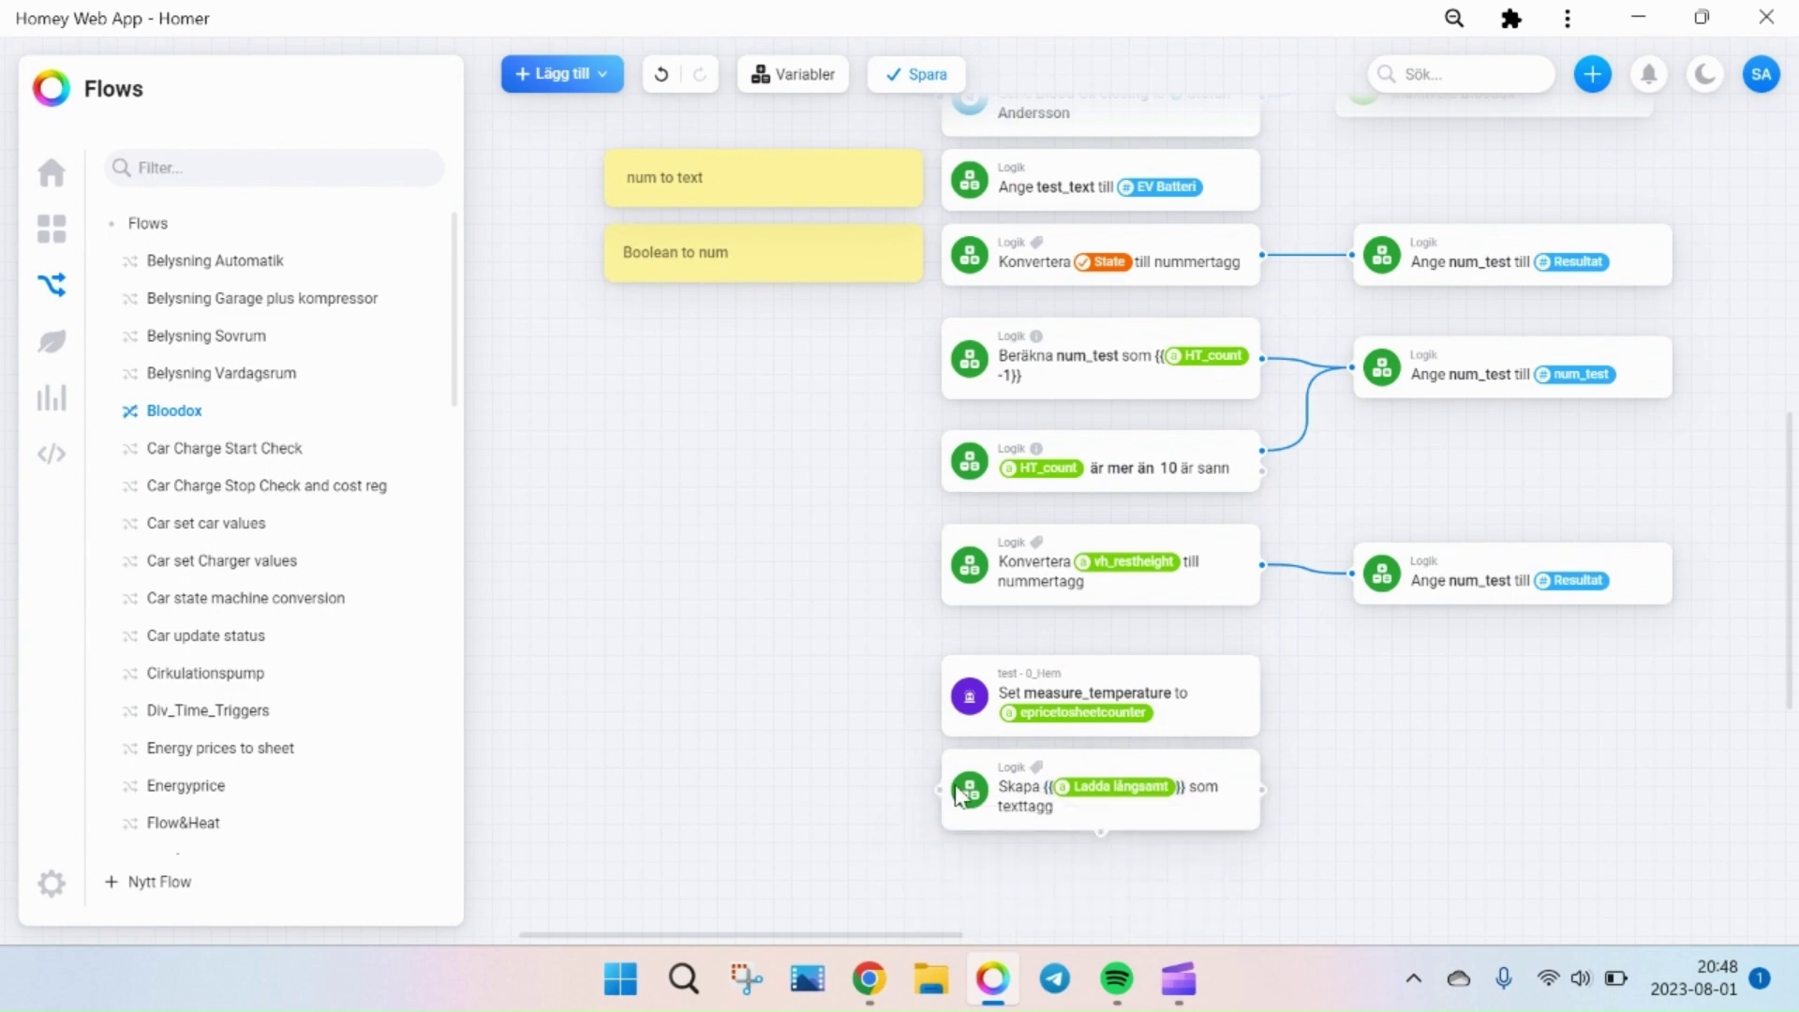
{"action": "right_click", "coordinate": [951, 801]}
{"action": "left_click", "coordinate": [1000, 764]}
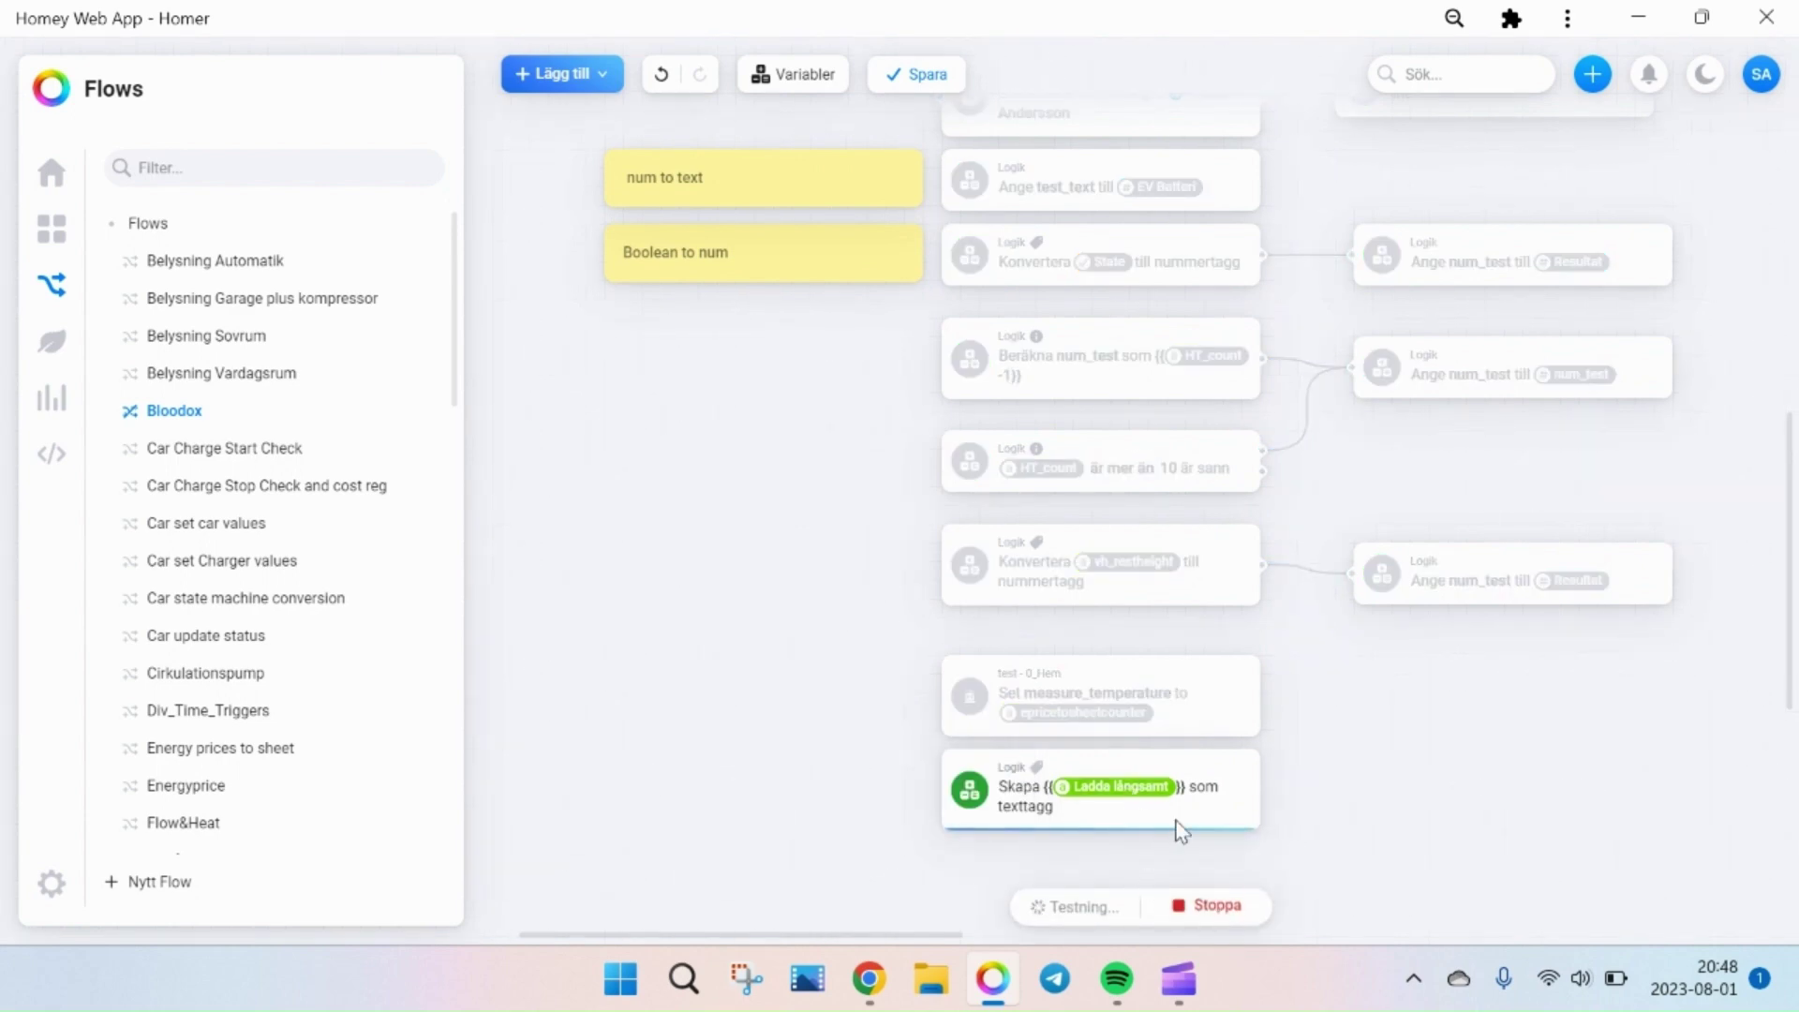
{"action": "mouse_move", "coordinate": [1123, 794]}
{"action": "key", "text": "ctrl+v"}
- Connect a new Ange num_test card after the Skapa card and try 43 as its number
{"action": "left_click_drag", "start_coordinate": [1262, 790], "coordinate": [1316, 818]}
{"action": "left_click", "coordinate": [1550, 843]}
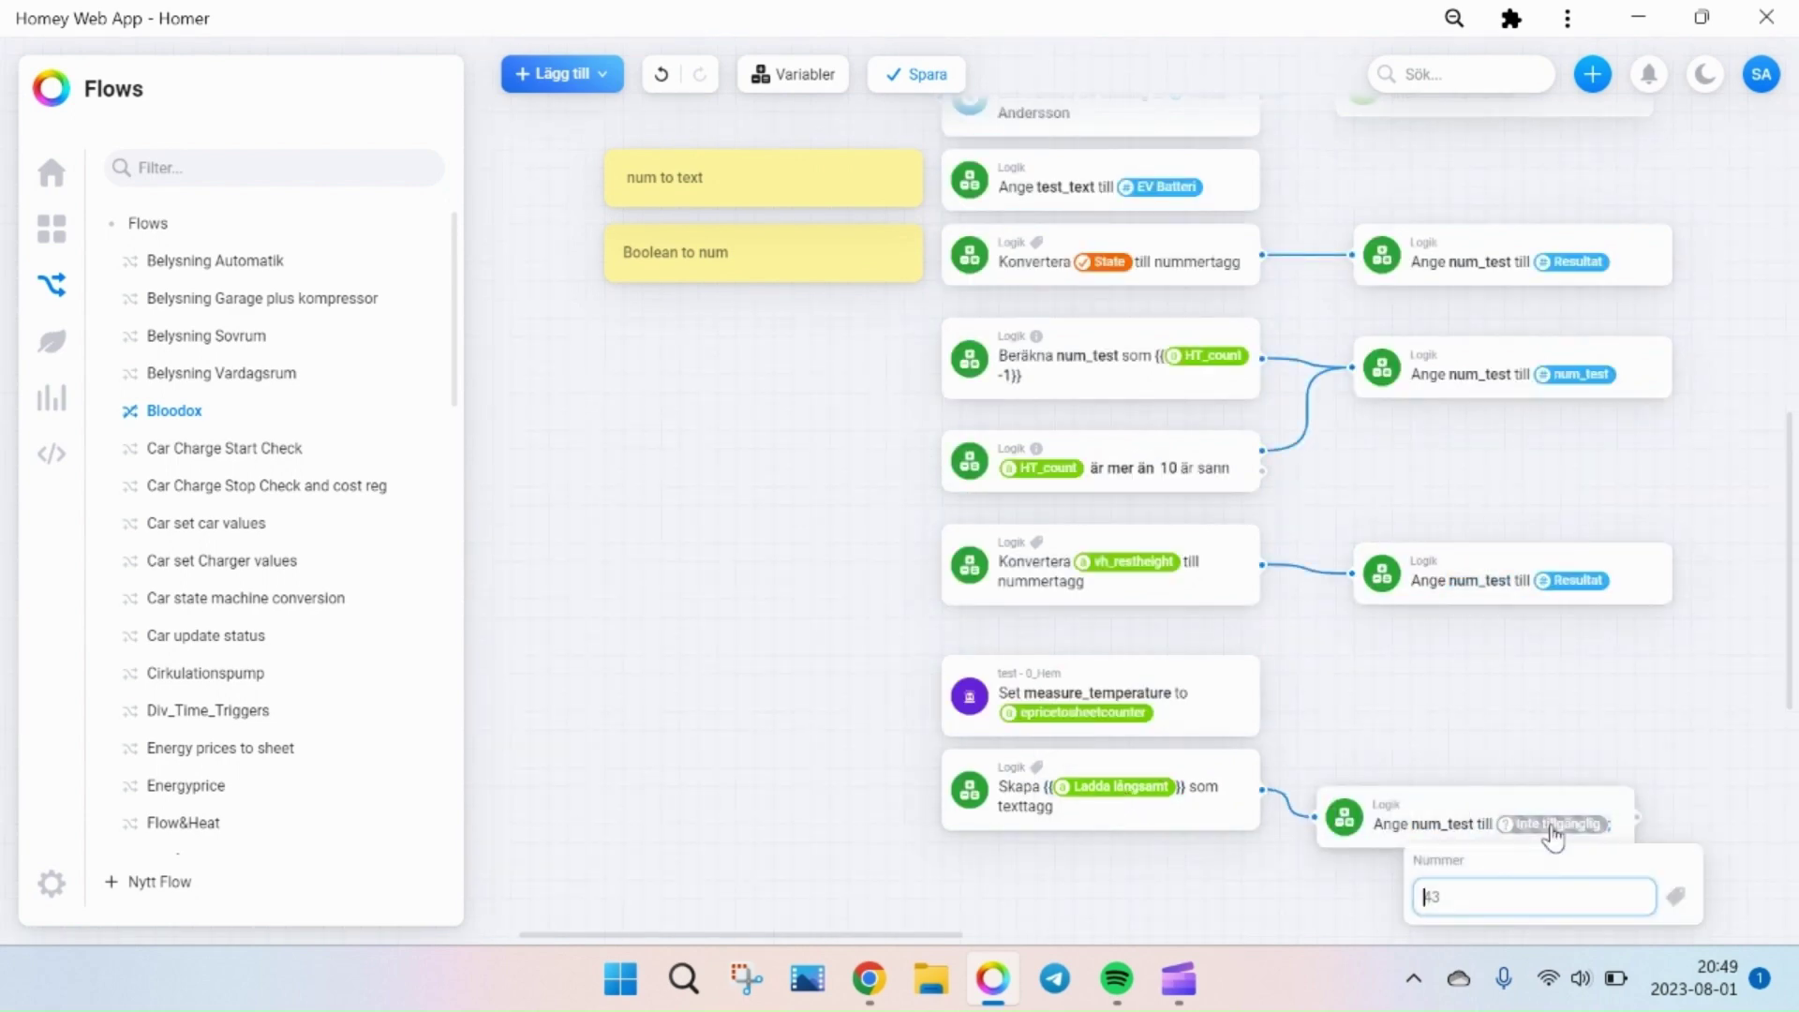
{"action": "type", "text": "43"}
{"action": "left_click", "coordinate": [1669, 899]}
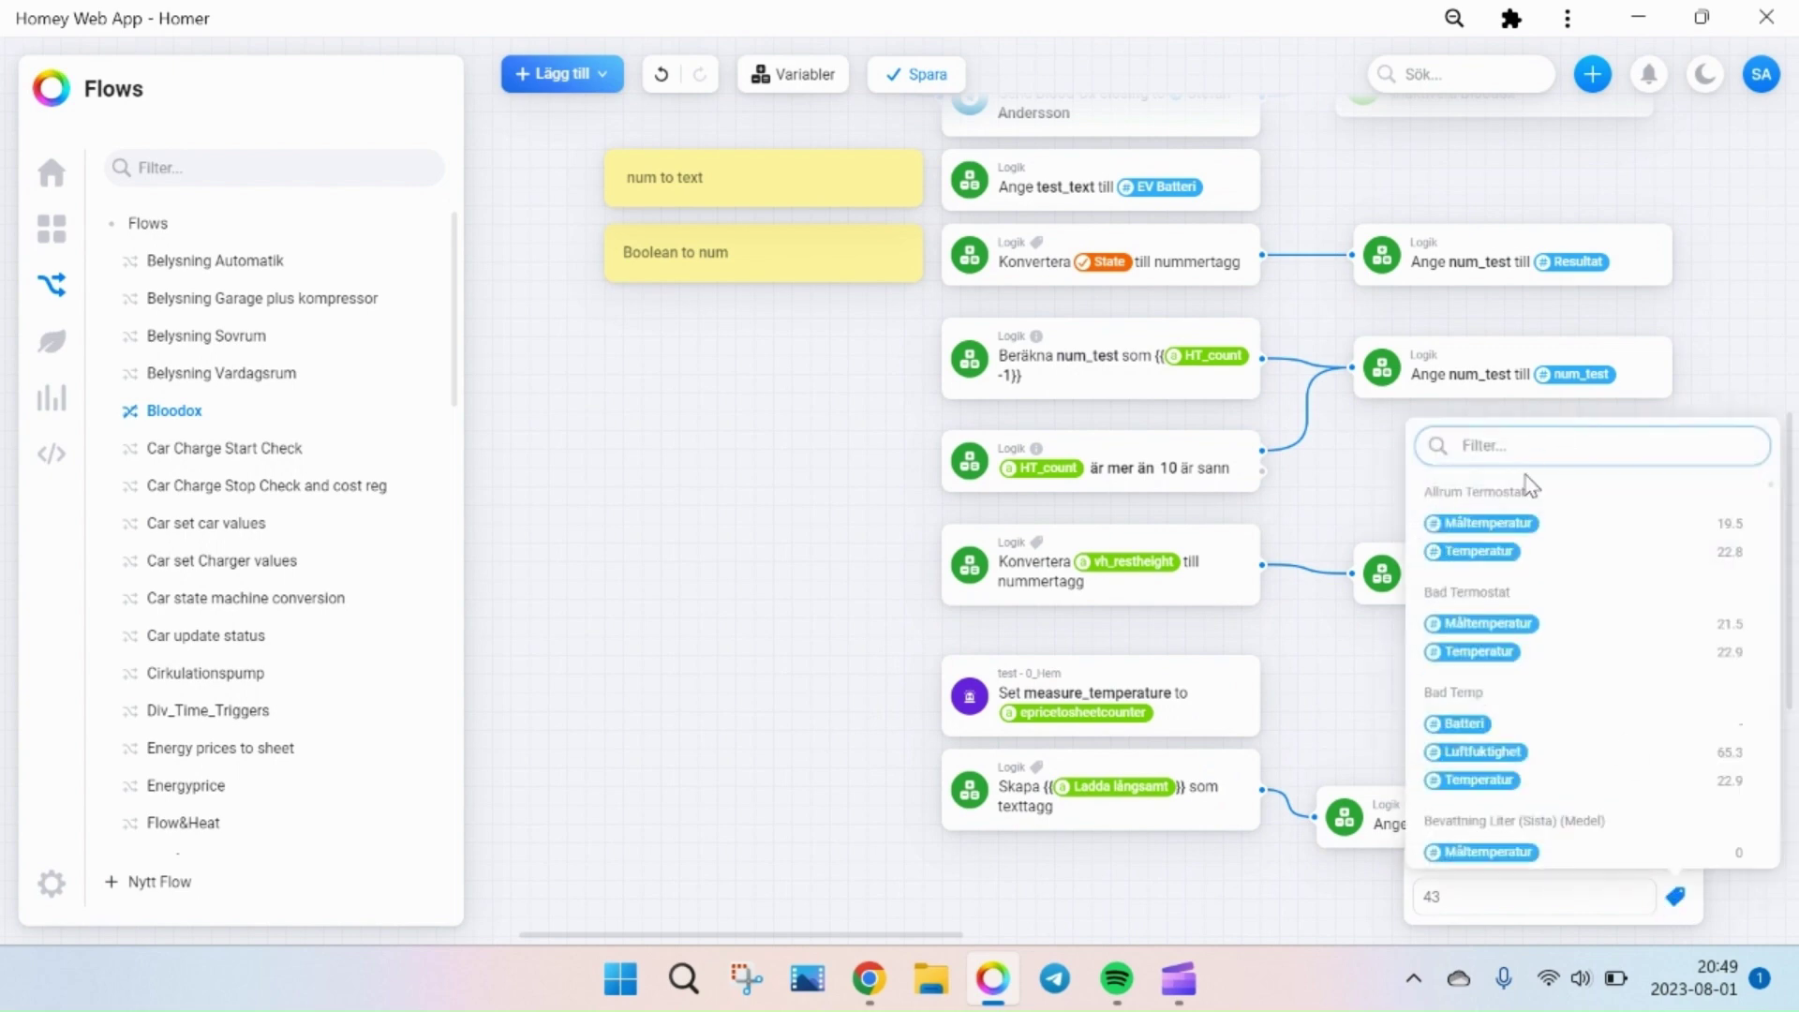
{"action": "left_click", "coordinate": [1254, 866]}
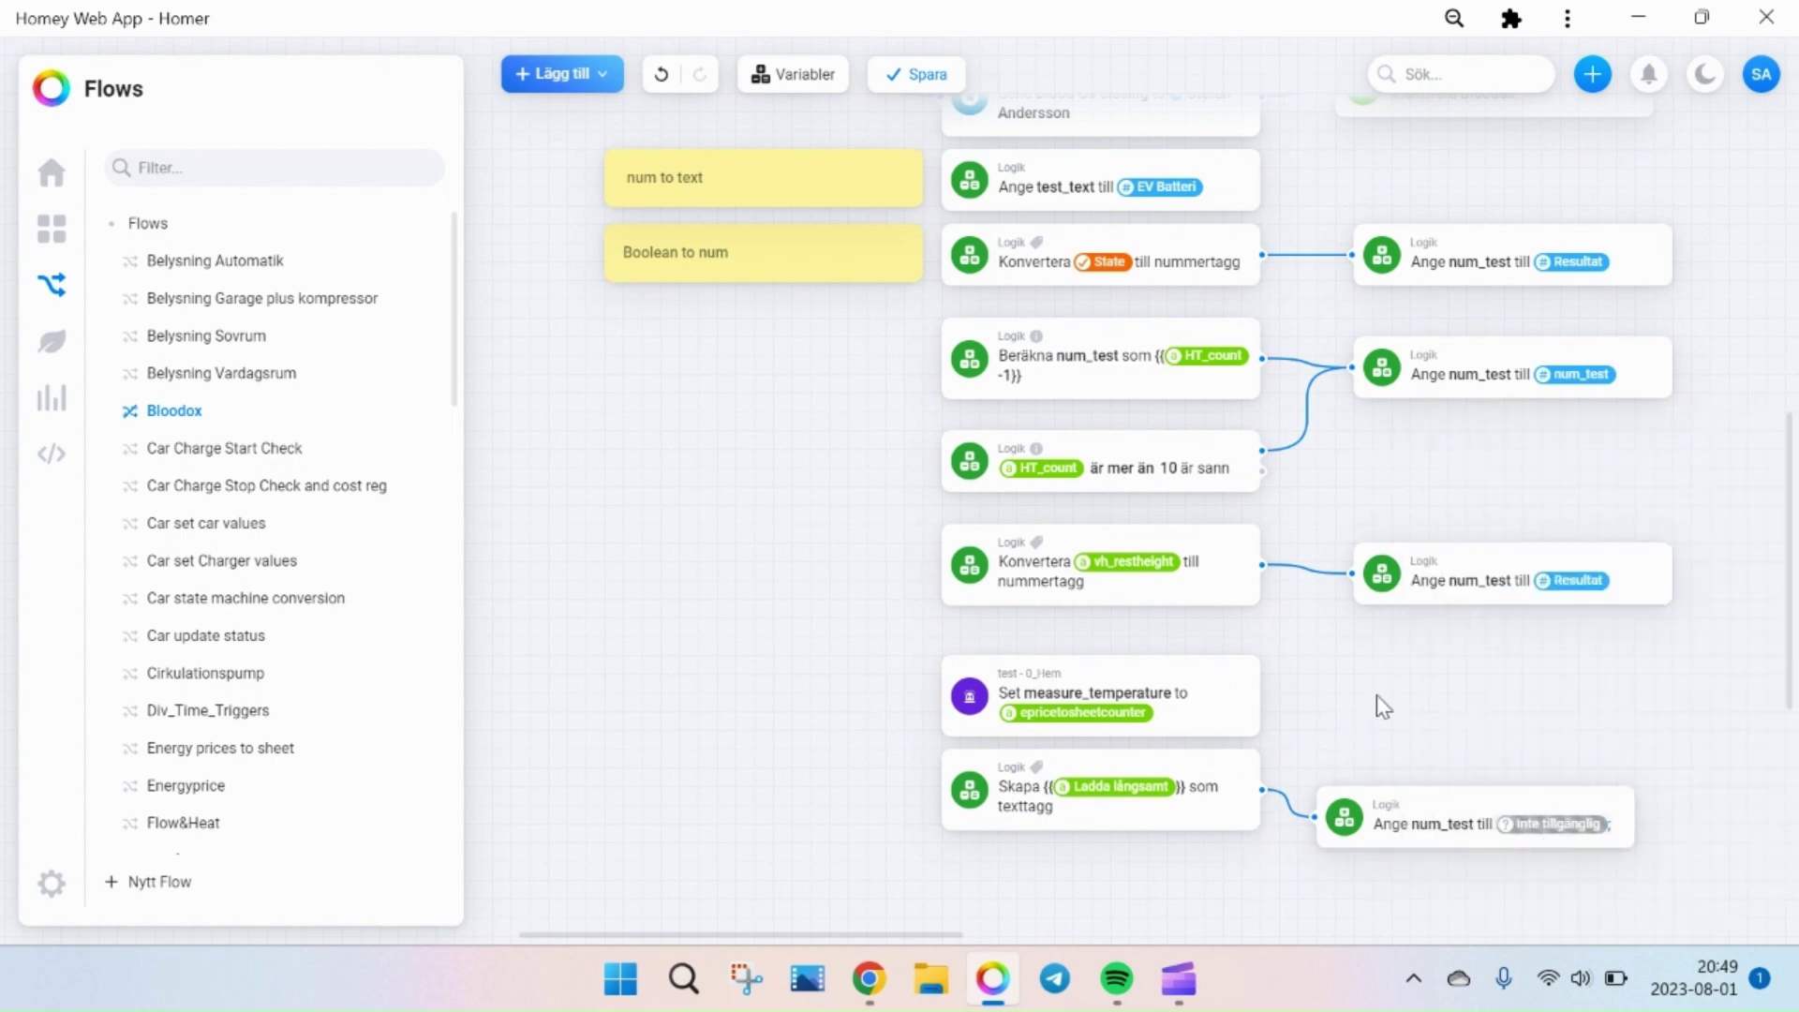
- Browse the tags available for num_test's number value, leaving it unchanged
{"action": "left_click", "coordinate": [1557, 826]}
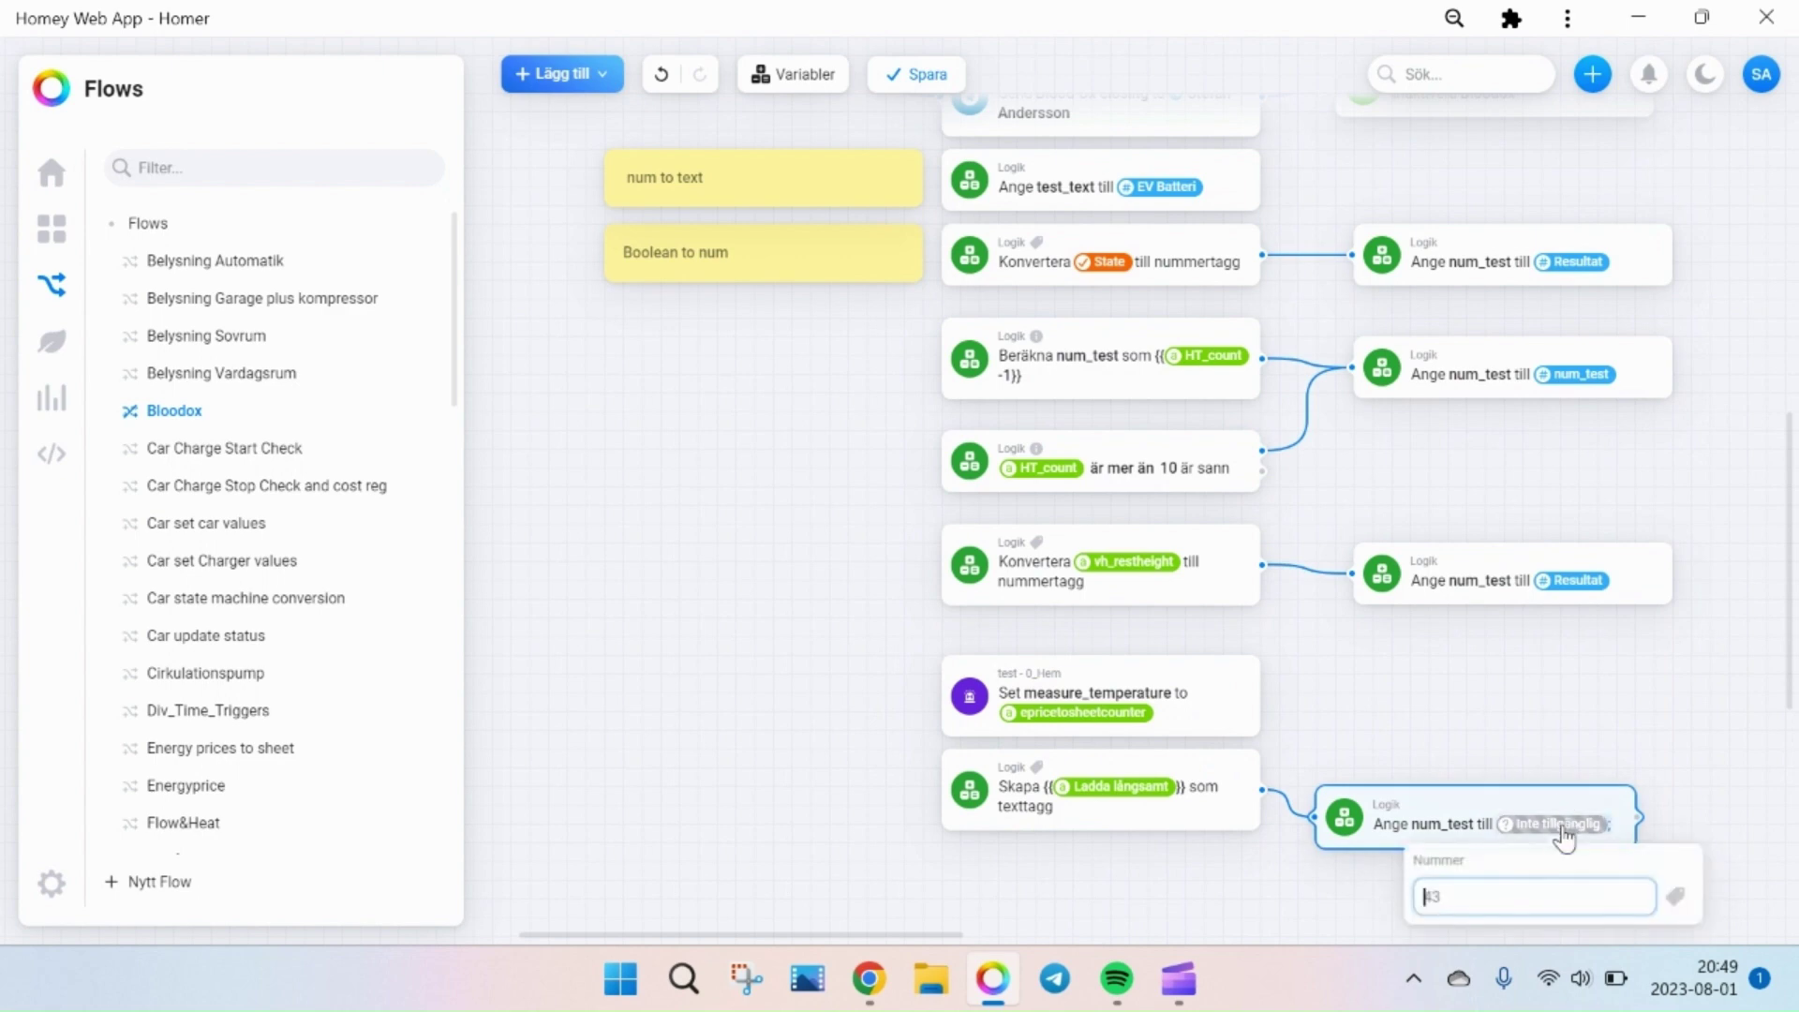
{"action": "left_click", "coordinate": [1675, 897]}
{"action": "scroll", "coordinate": [1551, 623], "scroll_direction": "down", "scroll_amount": 1}
{"action": "scroll", "coordinate": [1546, 637], "scroll_direction": "up", "scroll_amount": 1}
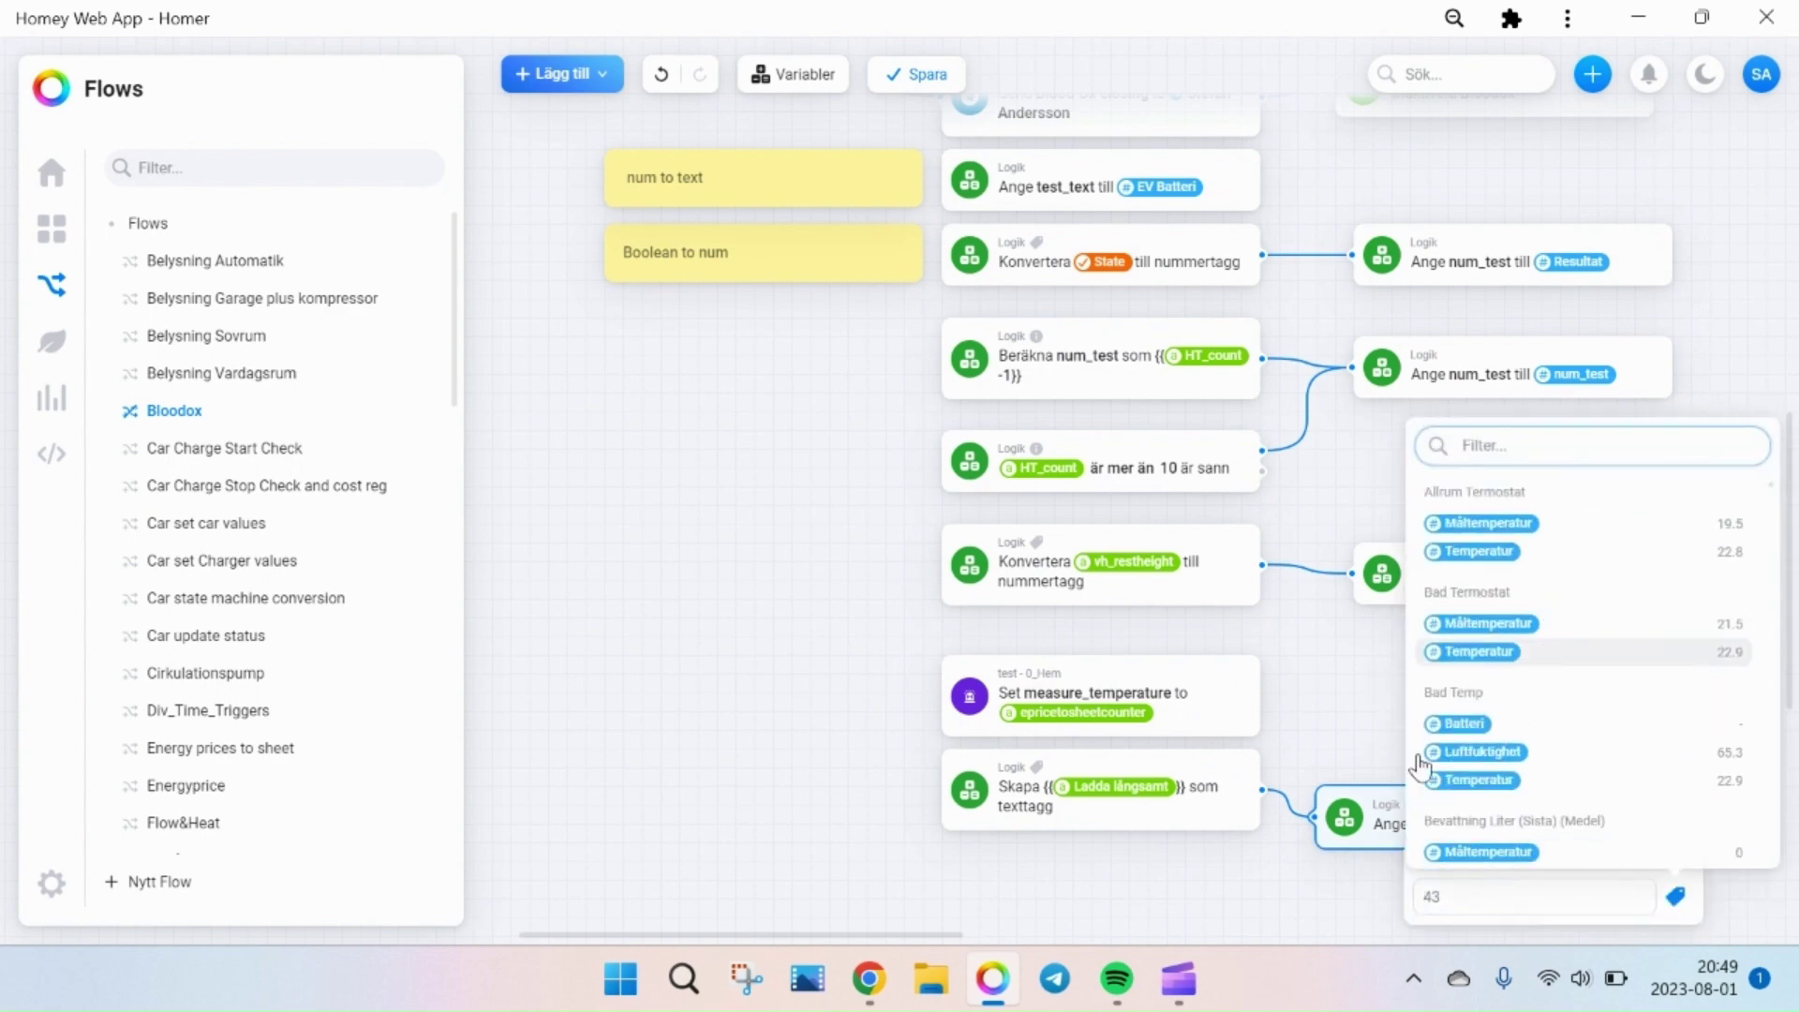
{"action": "left_click", "coordinate": [1037, 776]}
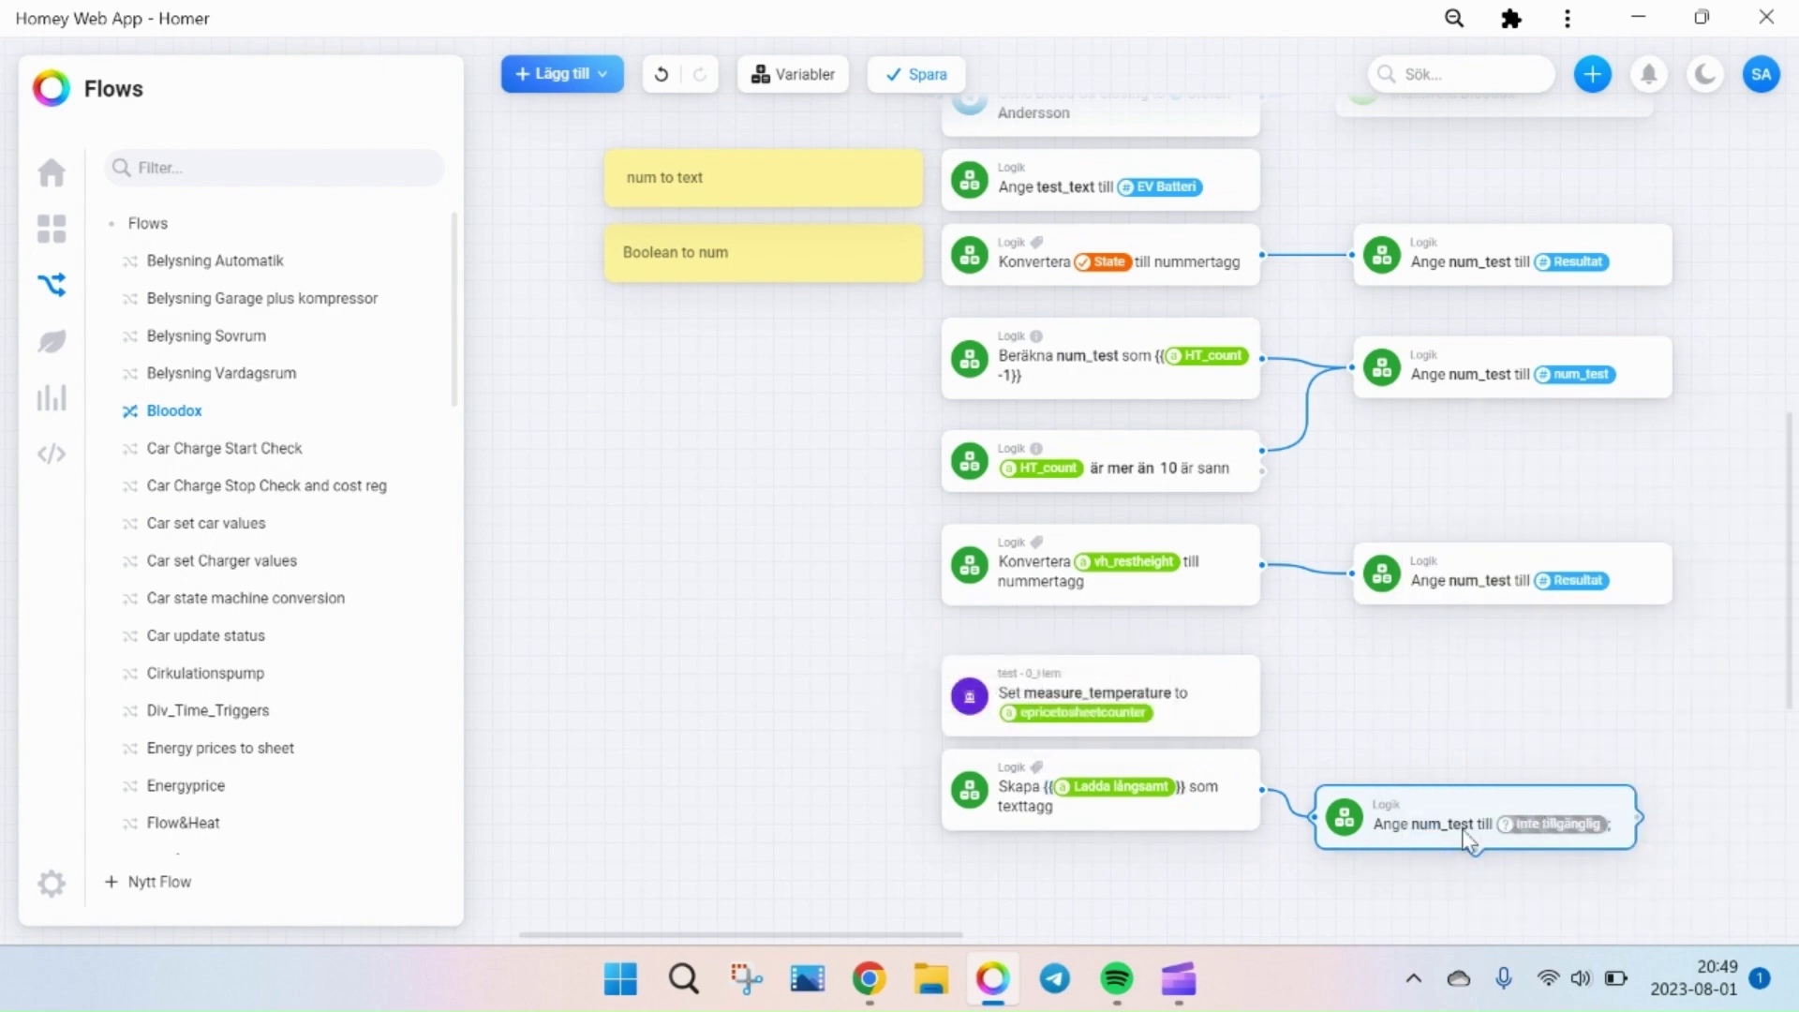
{"action": "left_click_drag", "start_coordinate": [1527, 817], "coordinate": [1551, 785]}
{"action": "left_click", "coordinate": [1551, 785]}
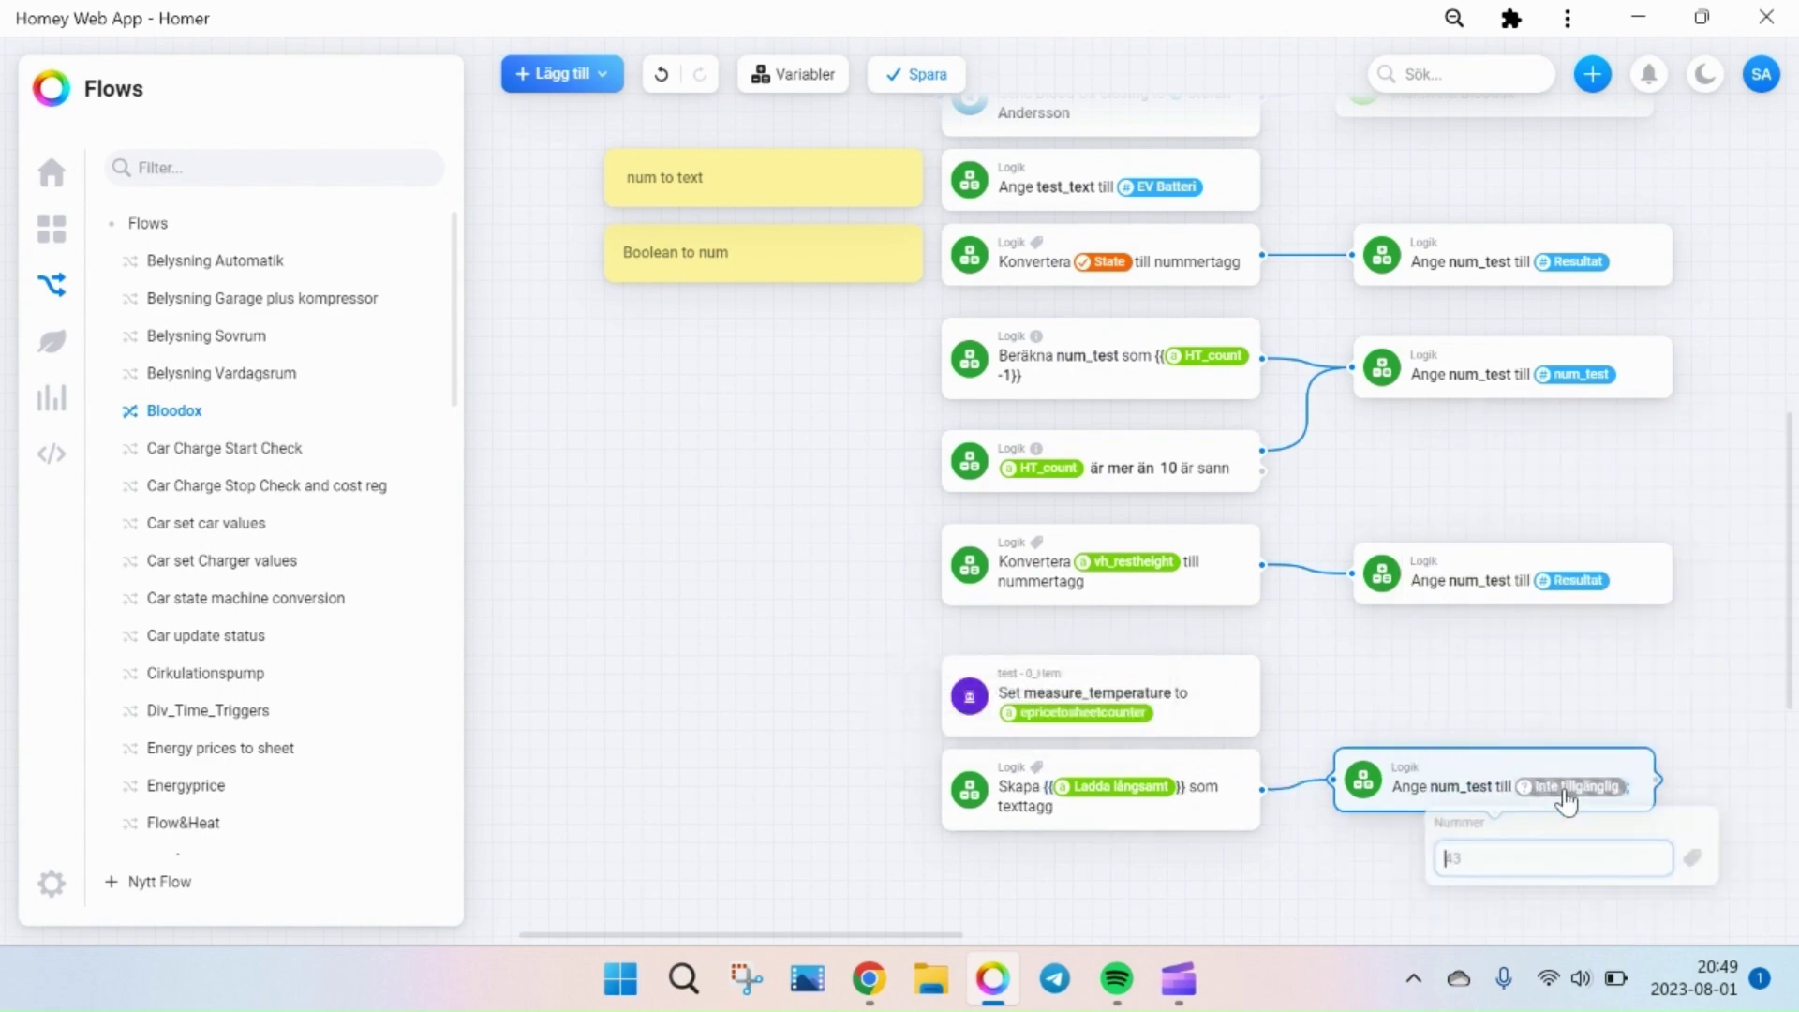
{"action": "left_click", "coordinate": [1694, 860]}
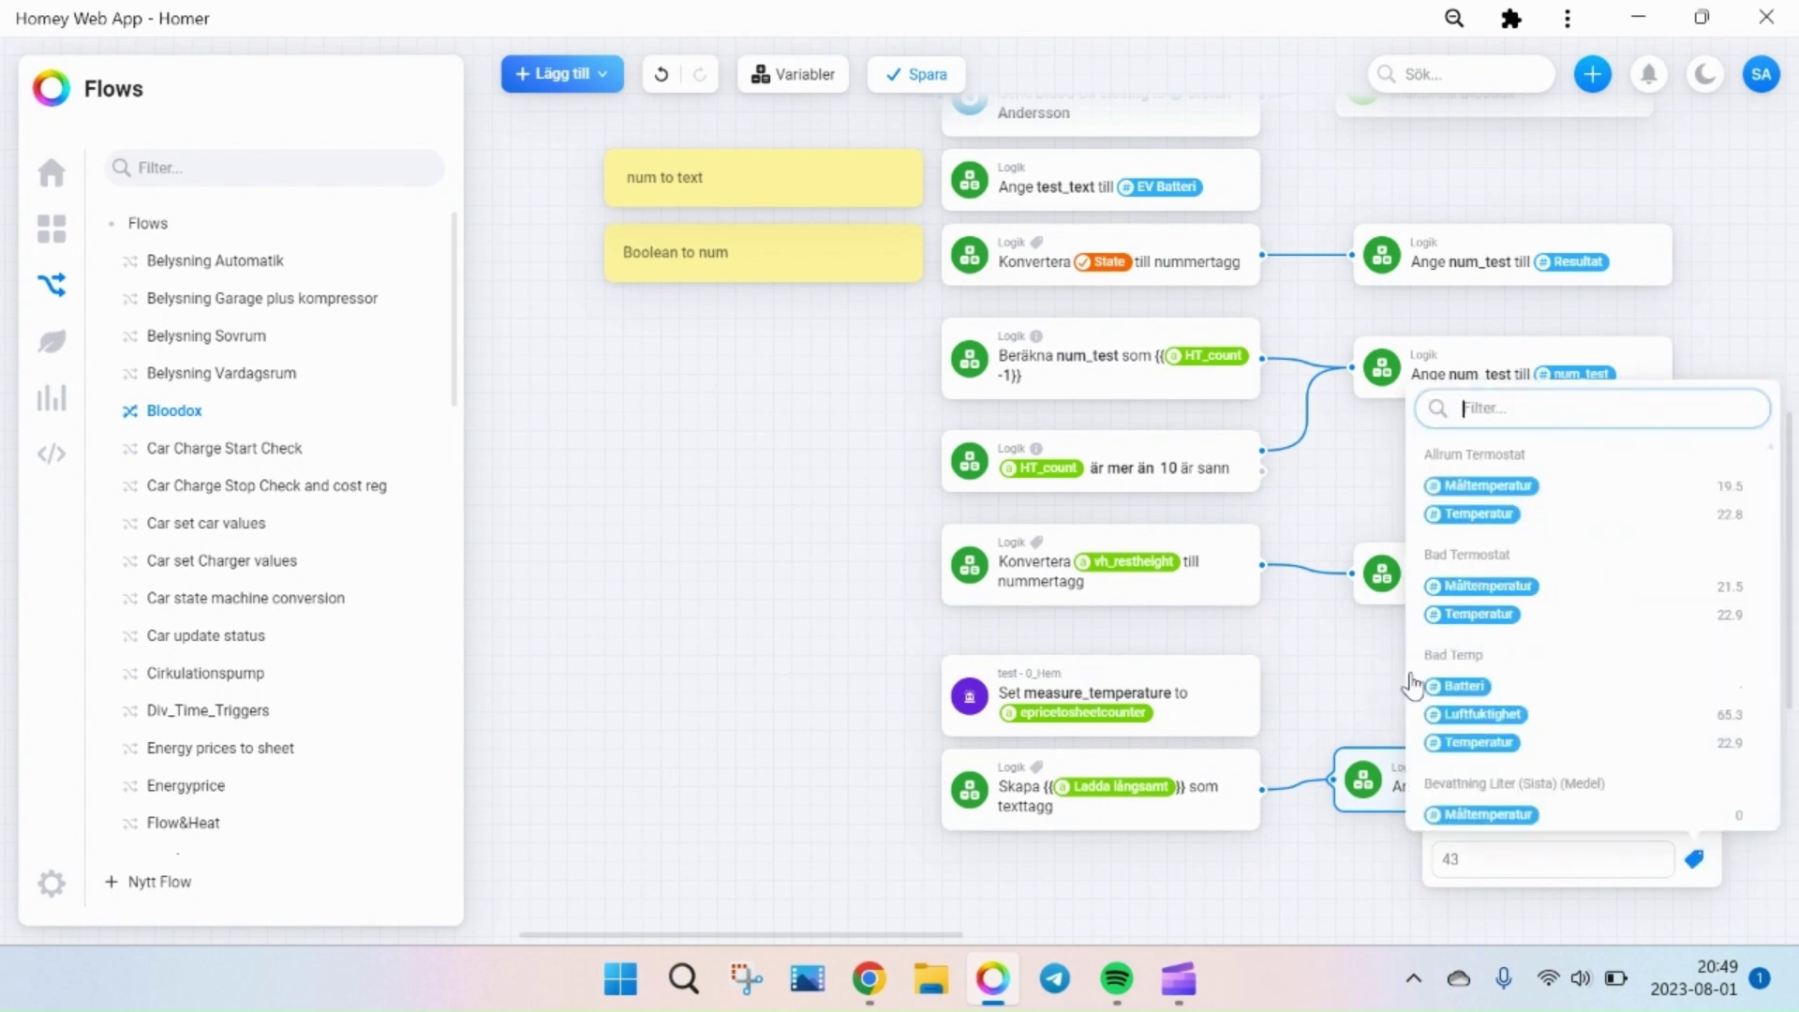
{"action": "left_click", "coordinate": [1397, 831]}
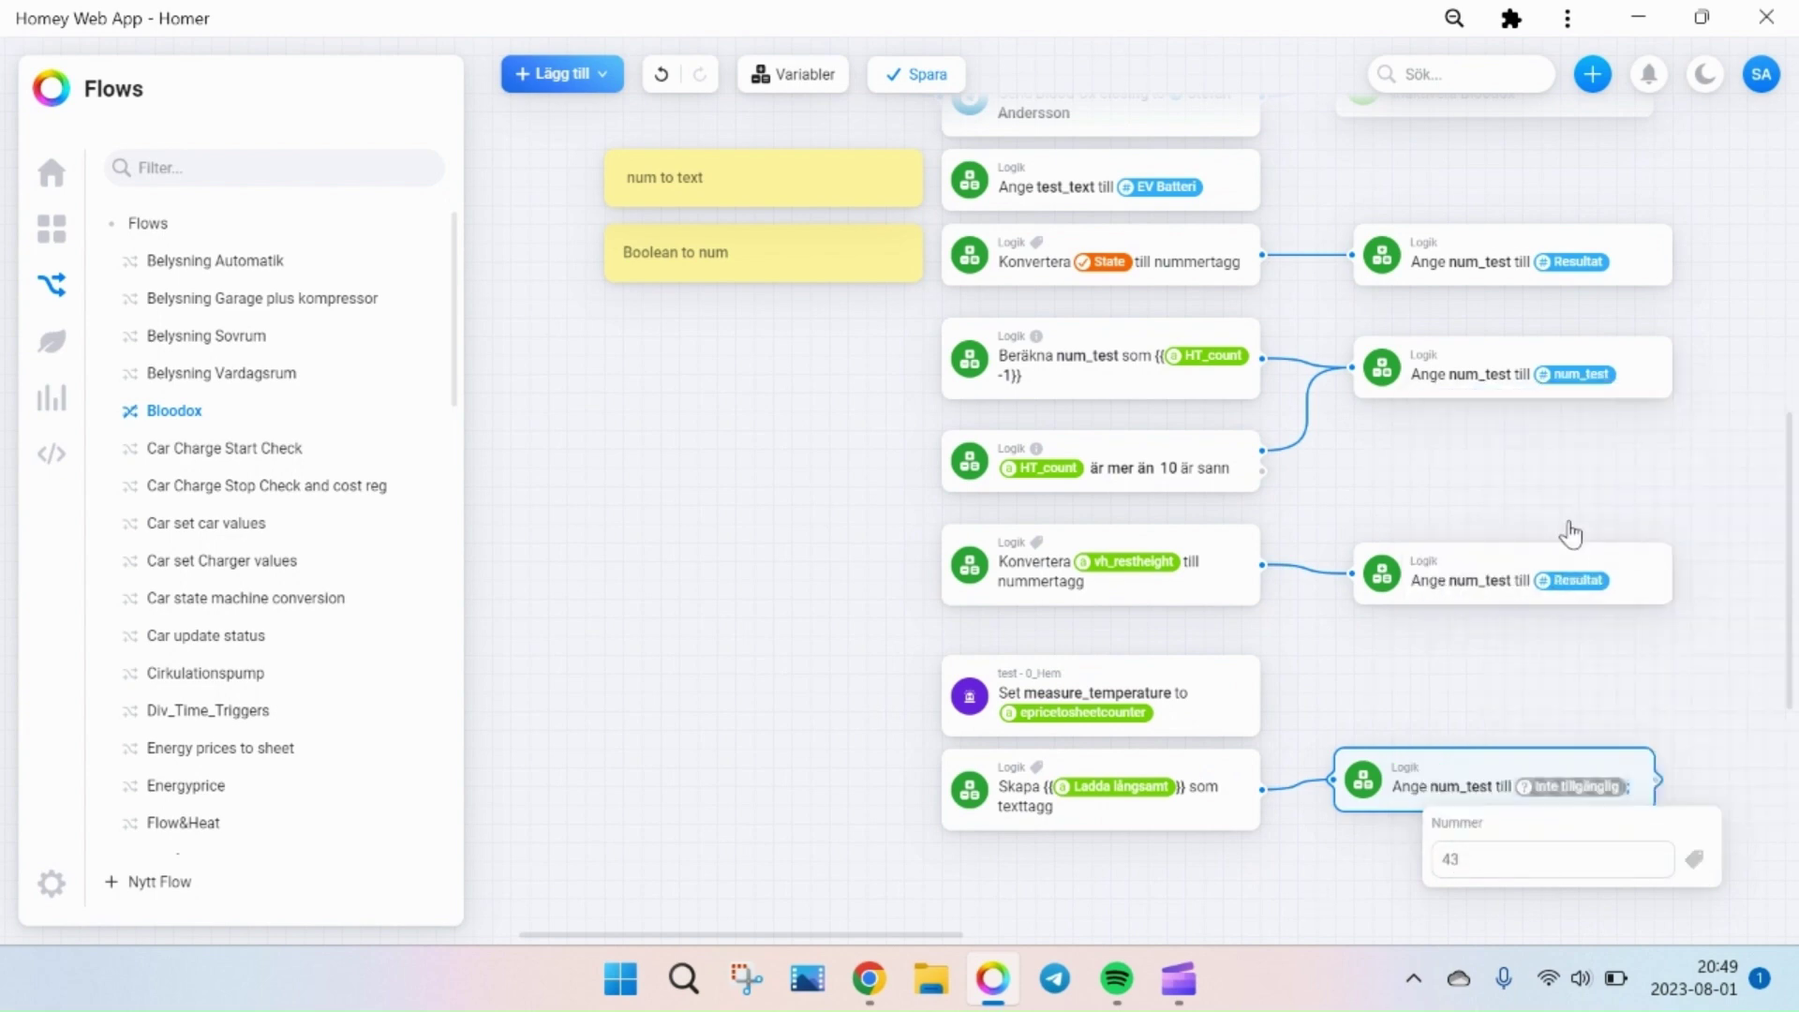
- Replace the Ange num_test card with an 'Ange Textvariabel till Text' card
{"action": "right_click", "coordinate": [1471, 785]}
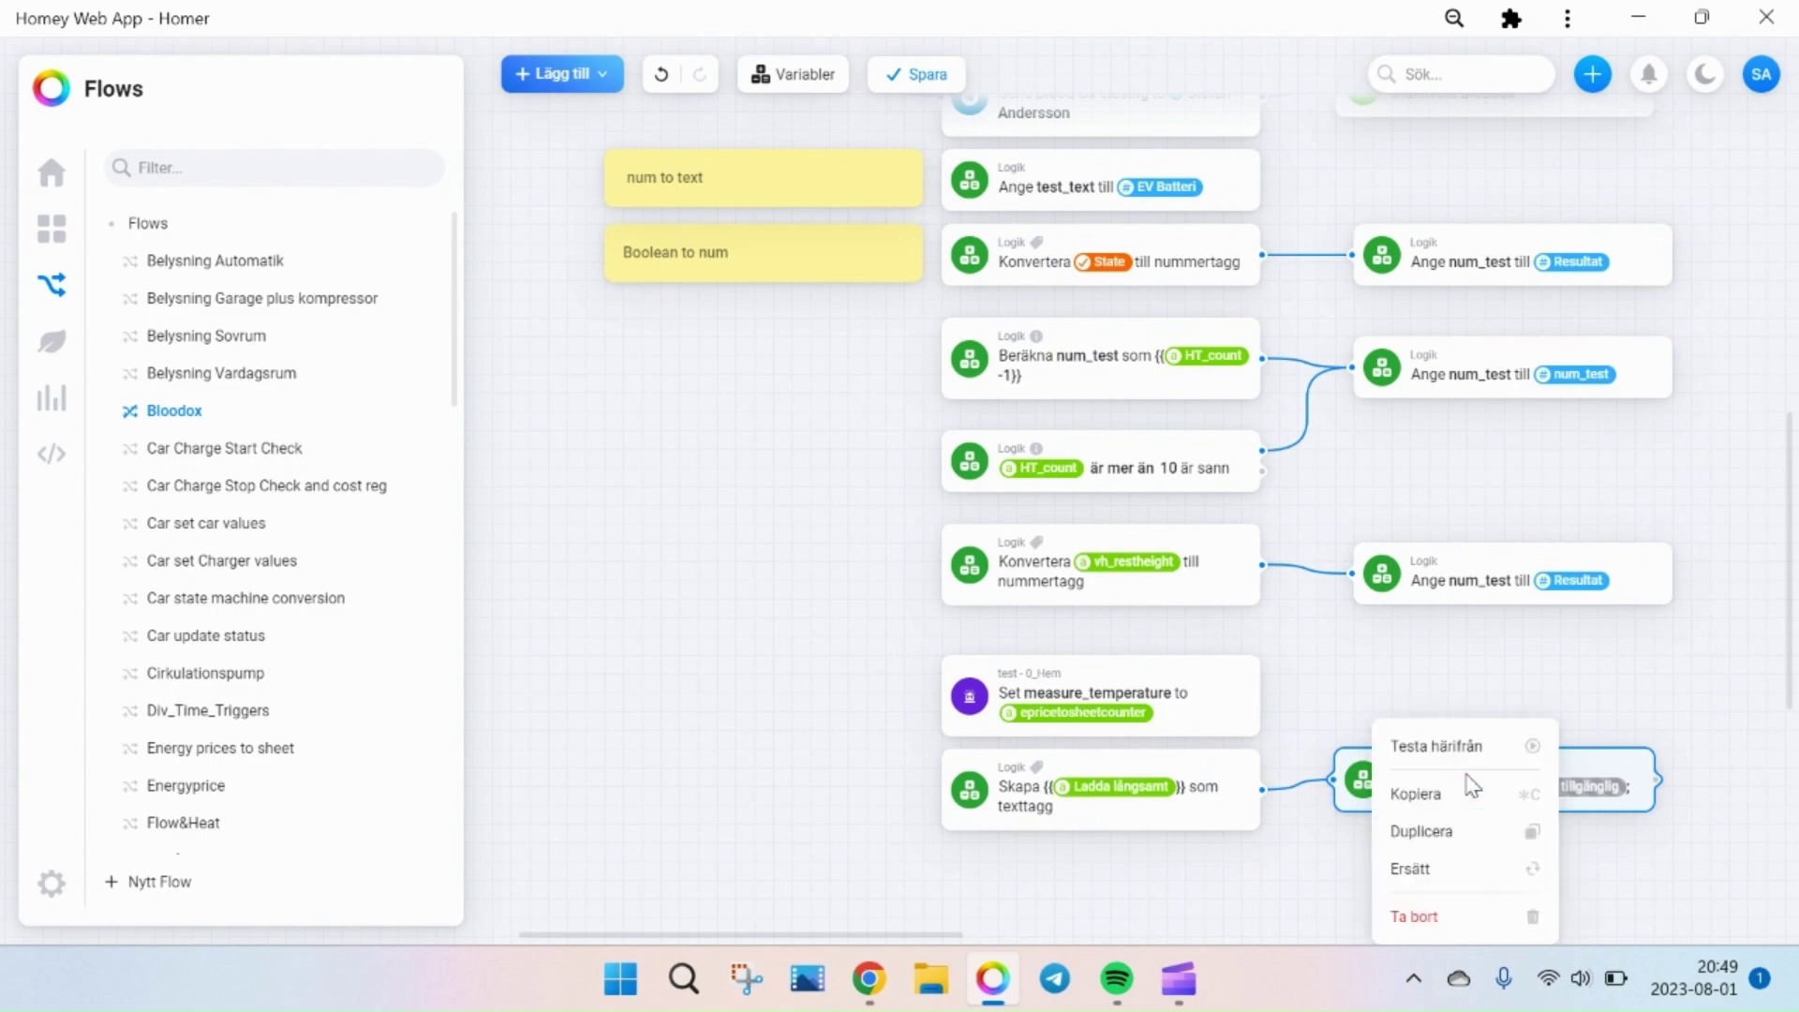
{"action": "left_click", "coordinate": [1452, 873]}
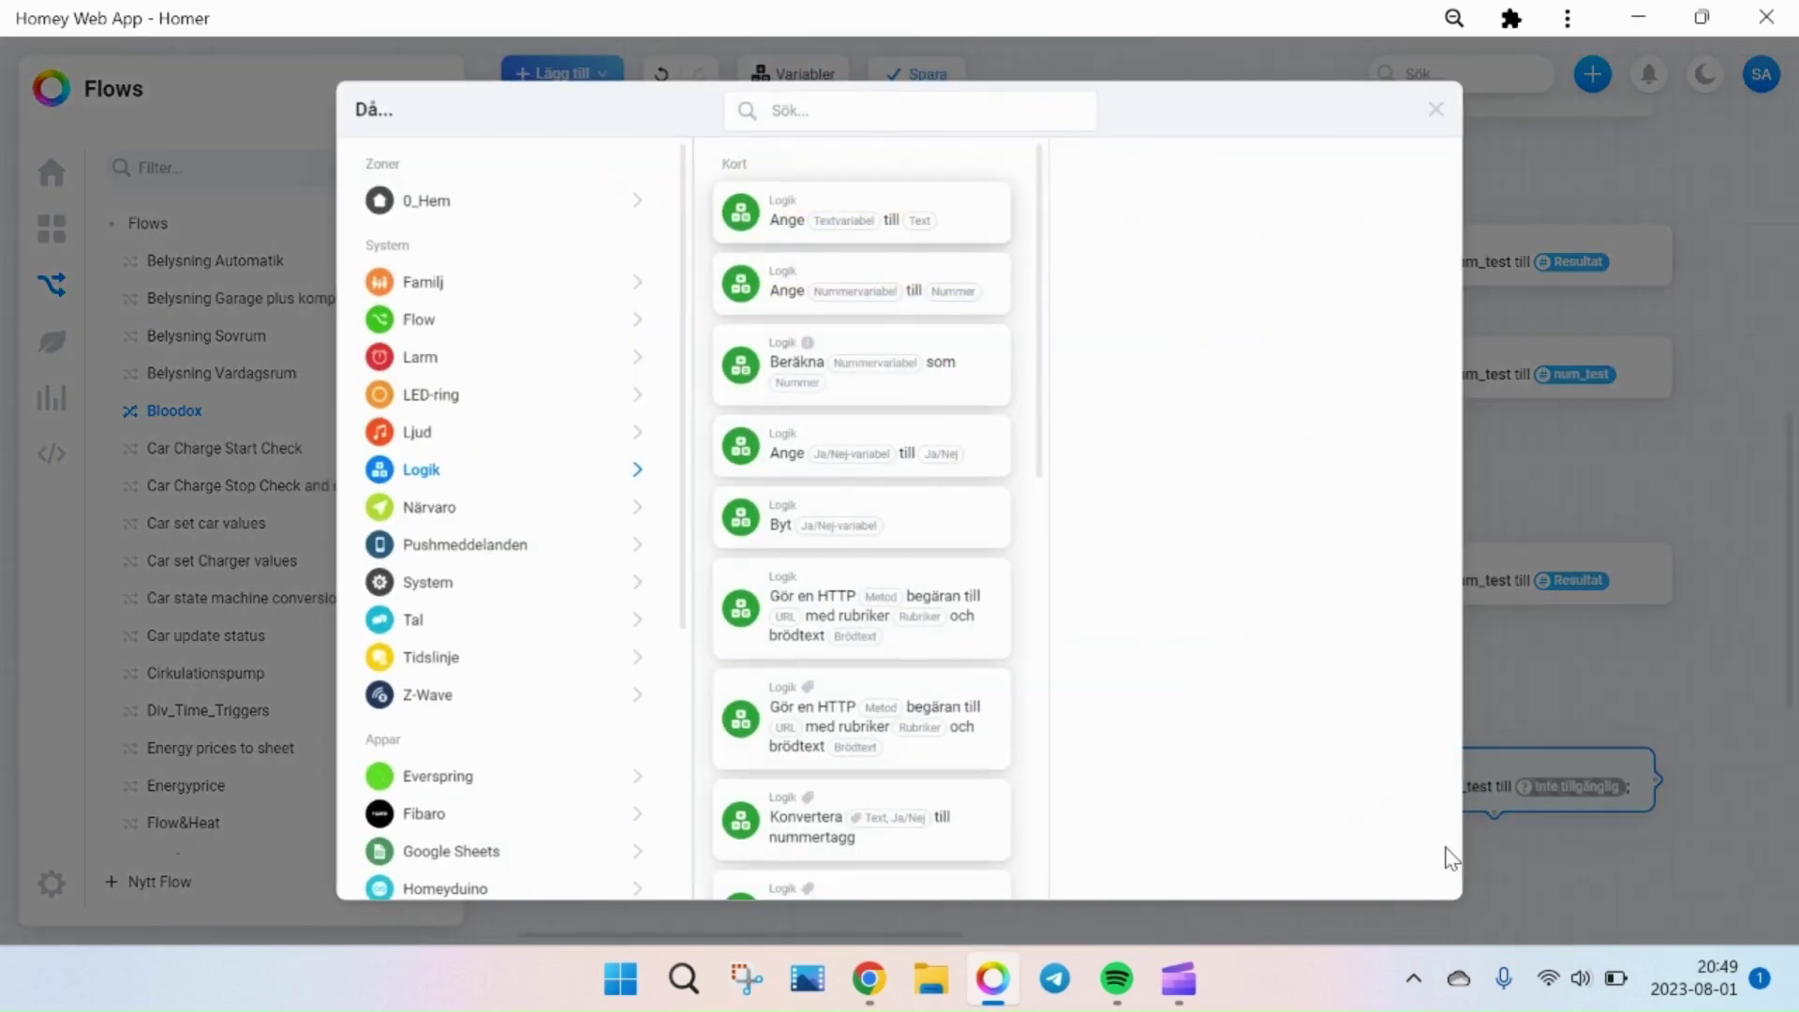
{"action": "left_click", "coordinate": [866, 222]}
- Insert the Resultat tag into the new card's Text field
{"action": "left_click", "coordinate": [1544, 788]}
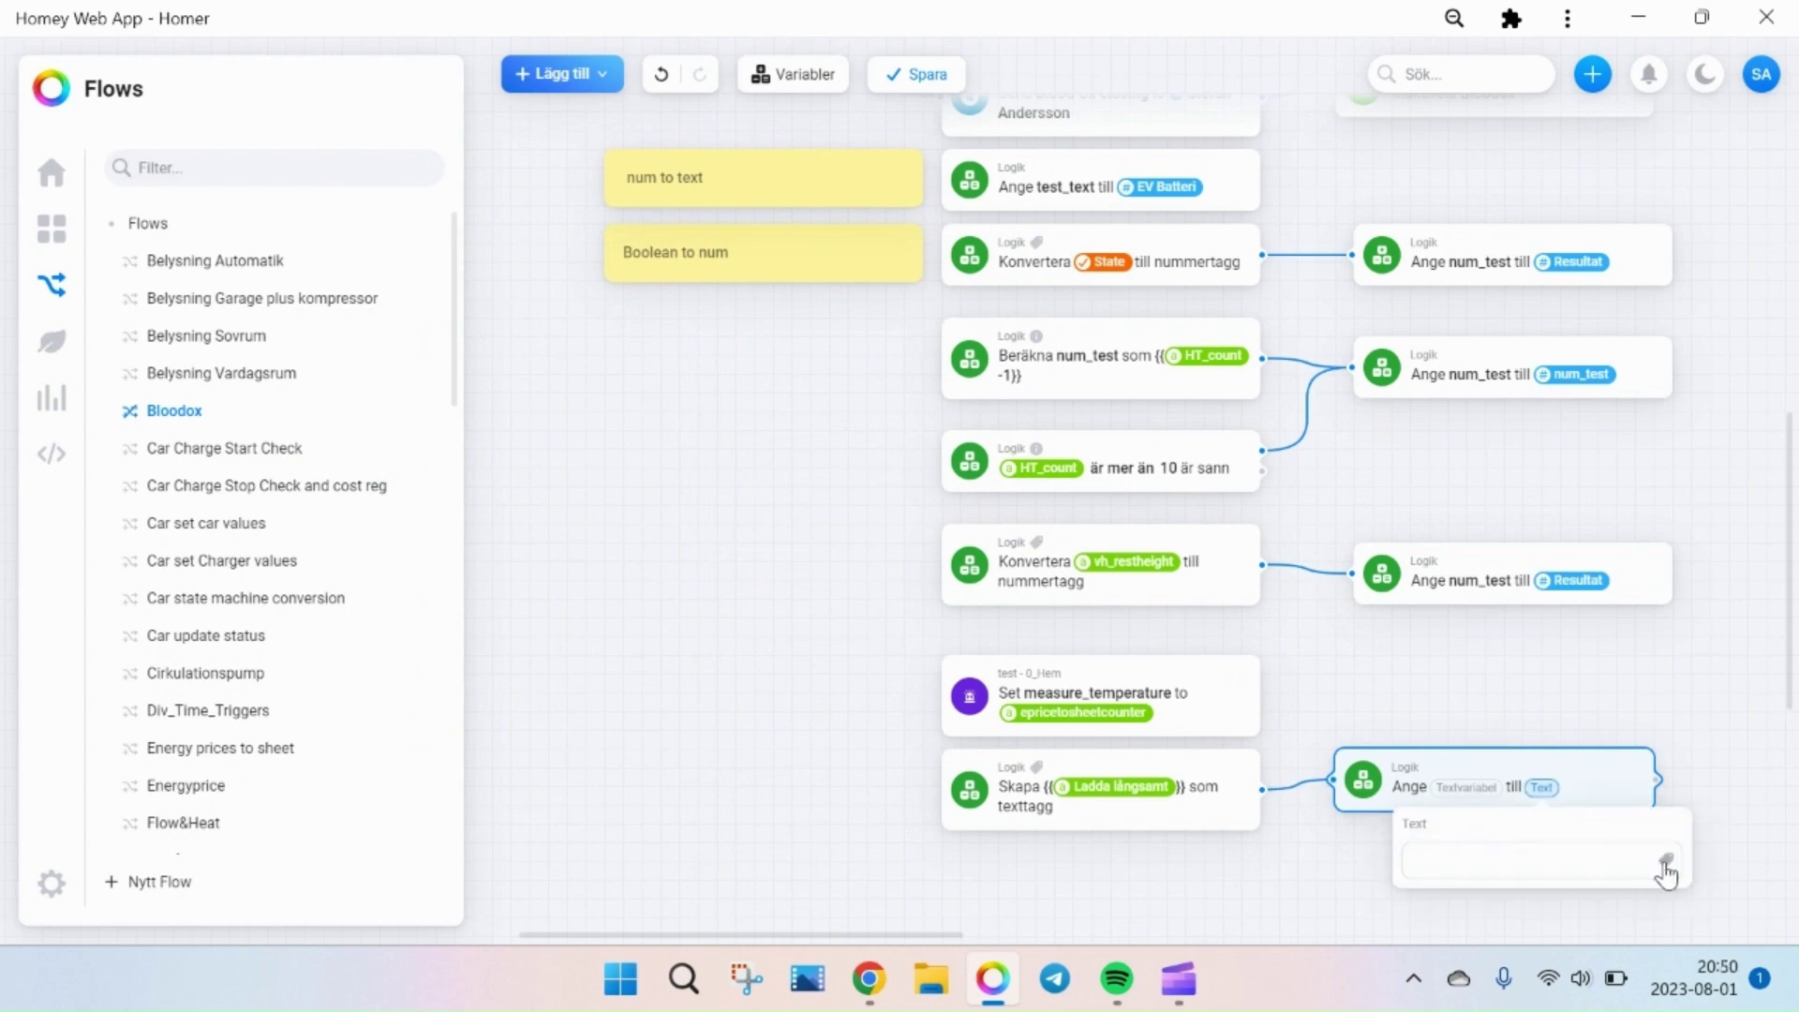
{"action": "left_click", "coordinate": [1665, 860]}
{"action": "left_click", "coordinate": [1563, 511]}
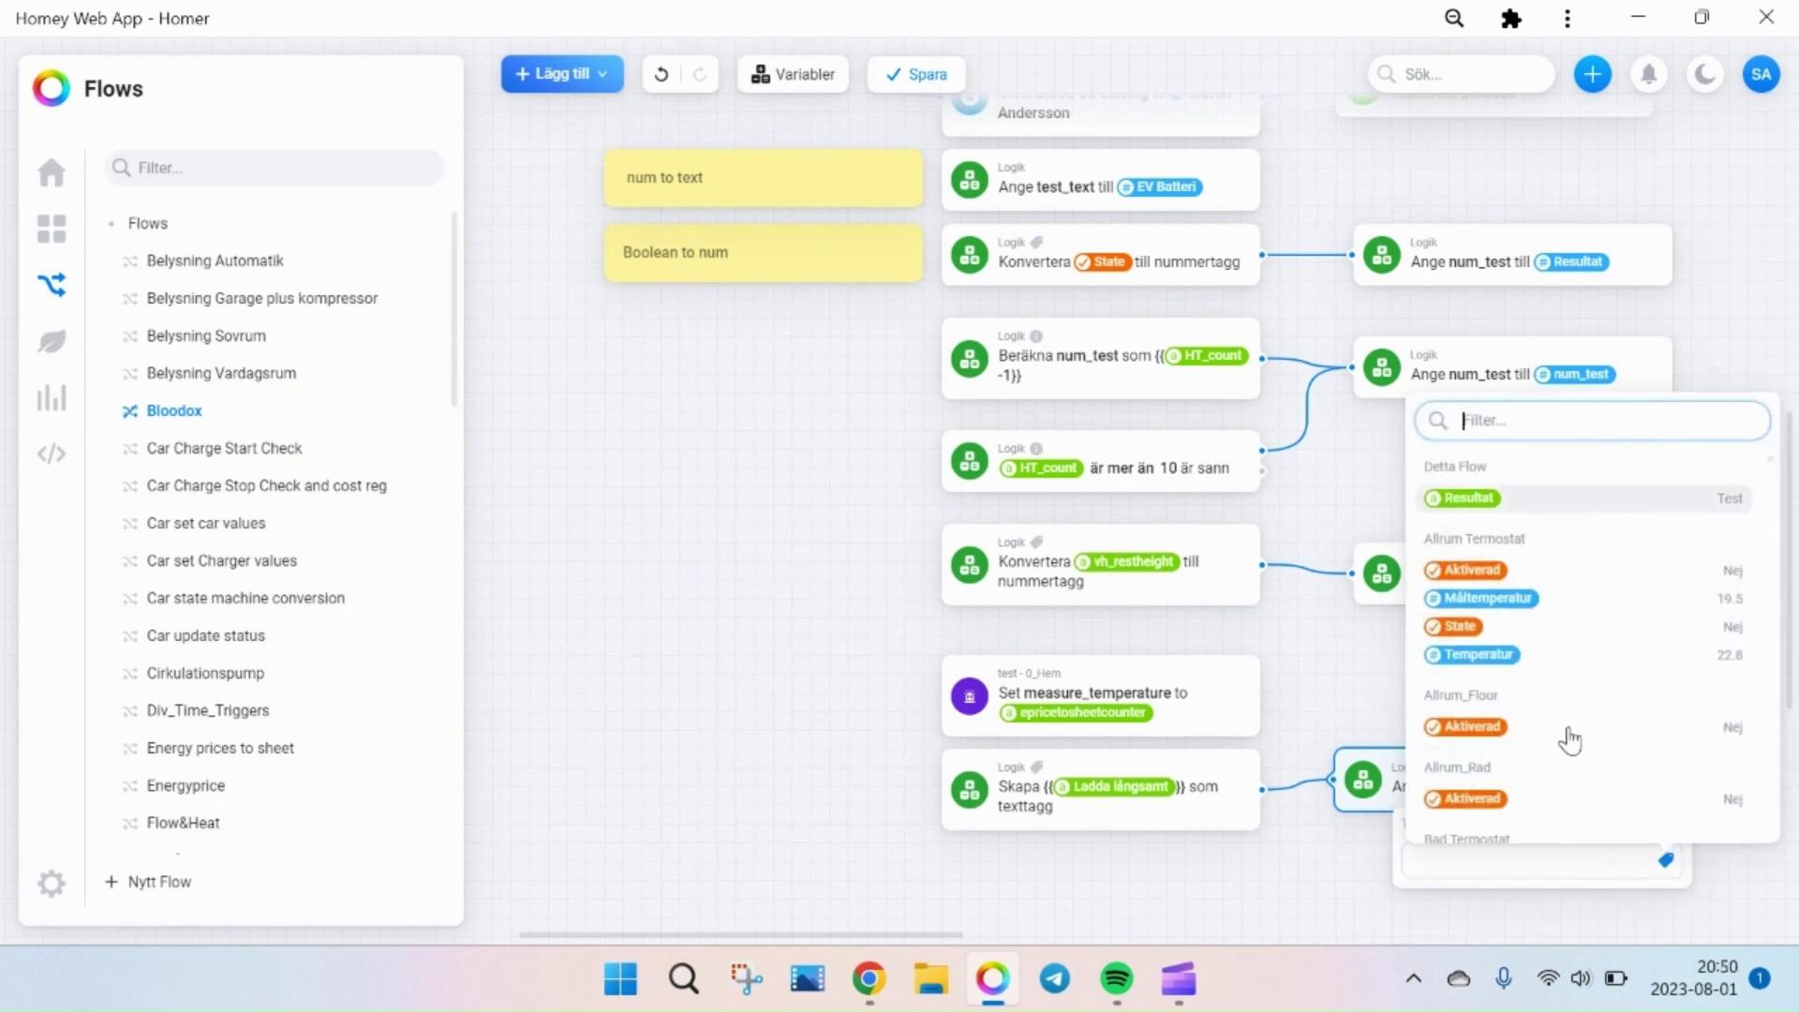